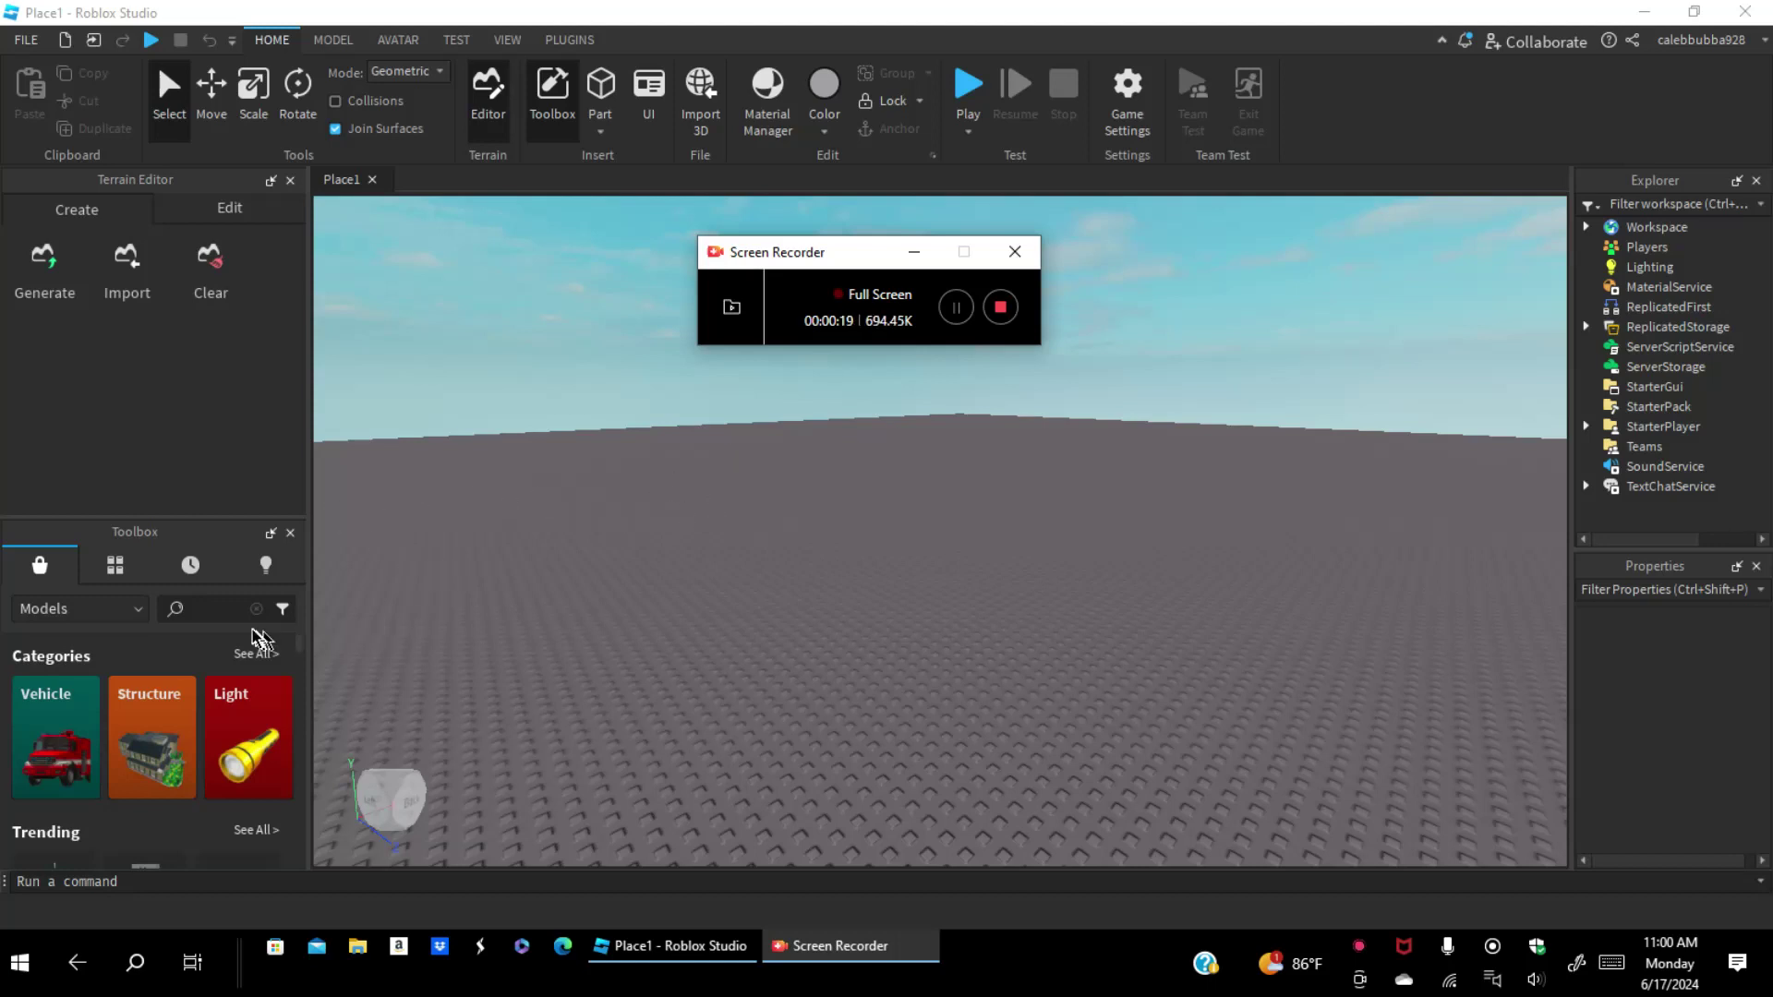
Step: Start a Toolbox model search for GUI models, typing 'gu' as the query
{"action": "left_click", "coordinate": [219, 608]}
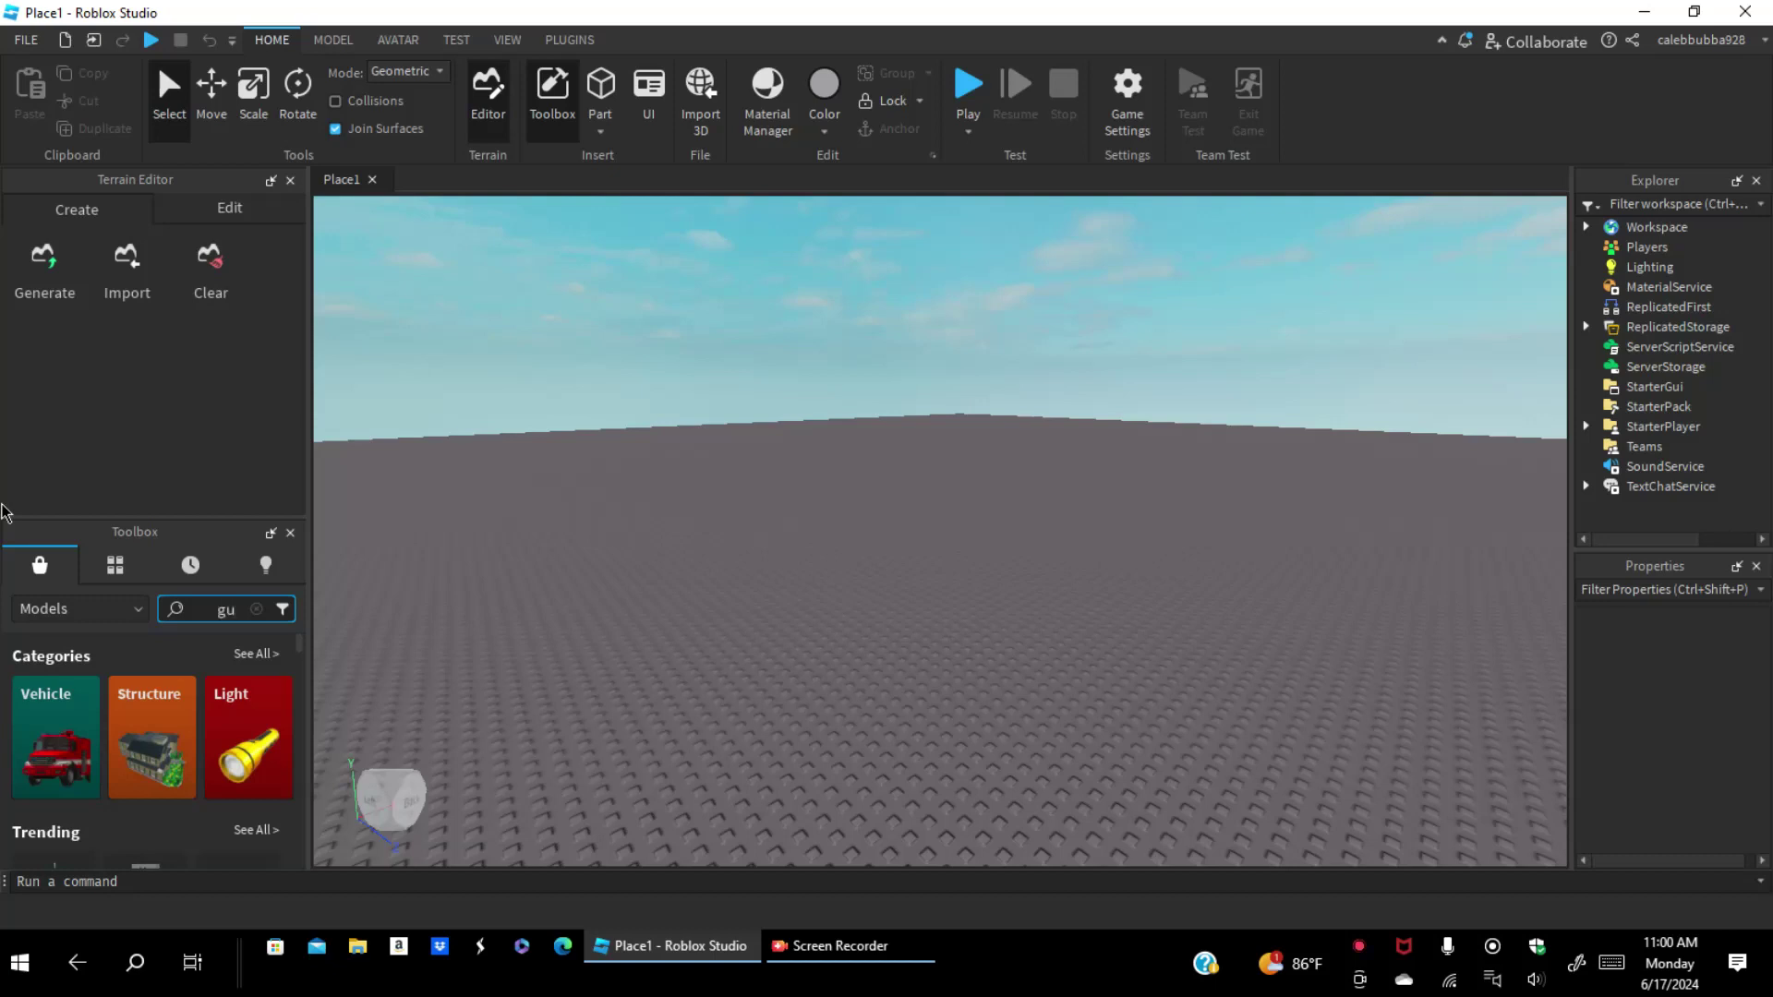
Step: Search Toolbox models for 'gui on touch' and place the 'Touch to open gui' model as guipart
{"action": "type", "text": "i"}
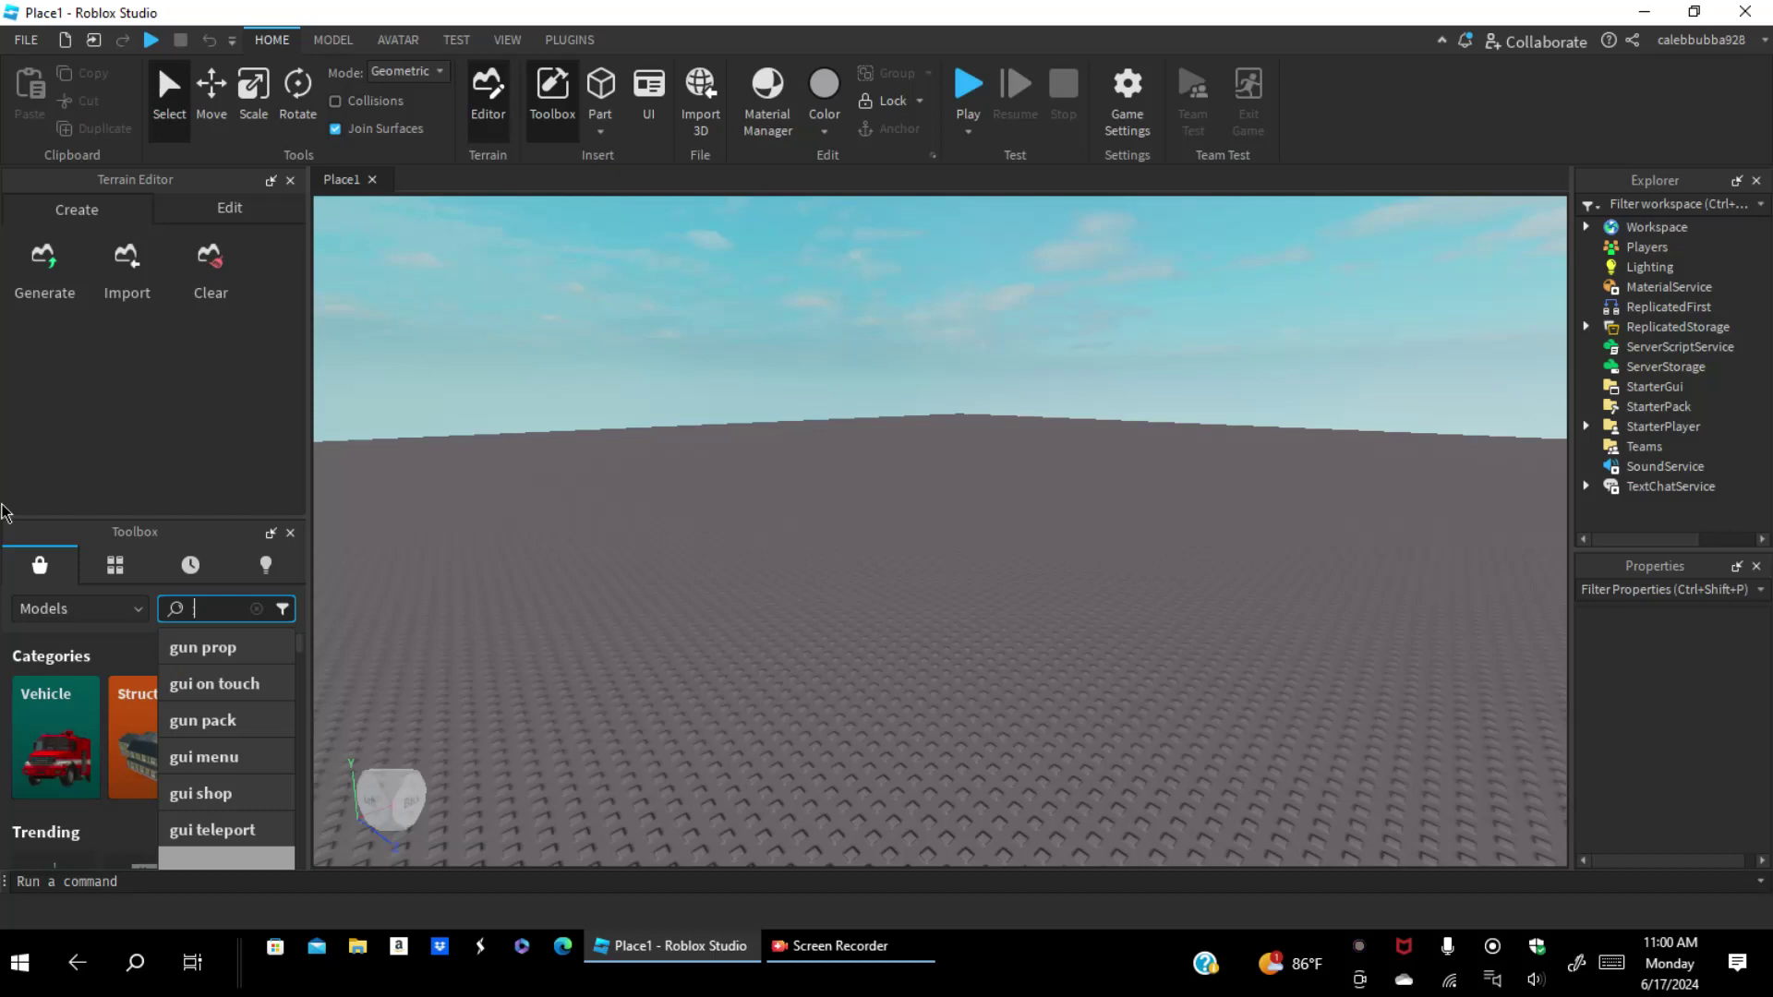
{"action": "left_click", "coordinate": [178, 690]}
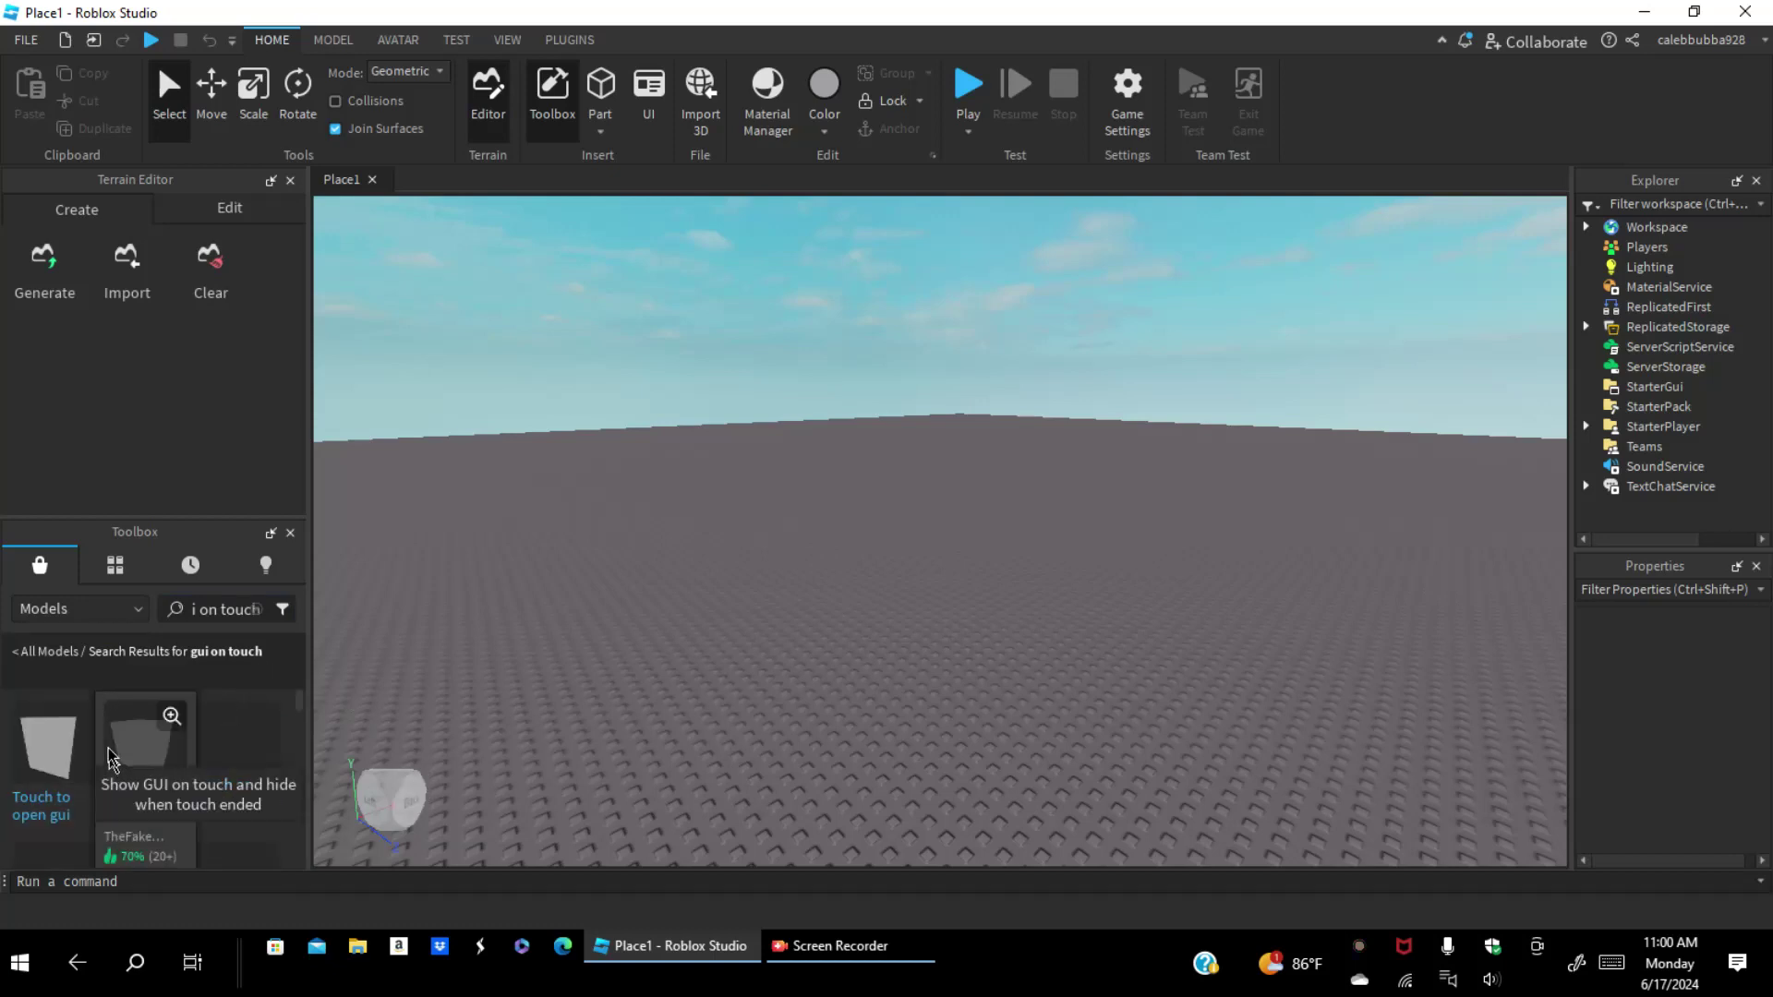
{"action": "left_click_drag", "start_coordinate": [134, 736], "coordinate": [528, 625]}
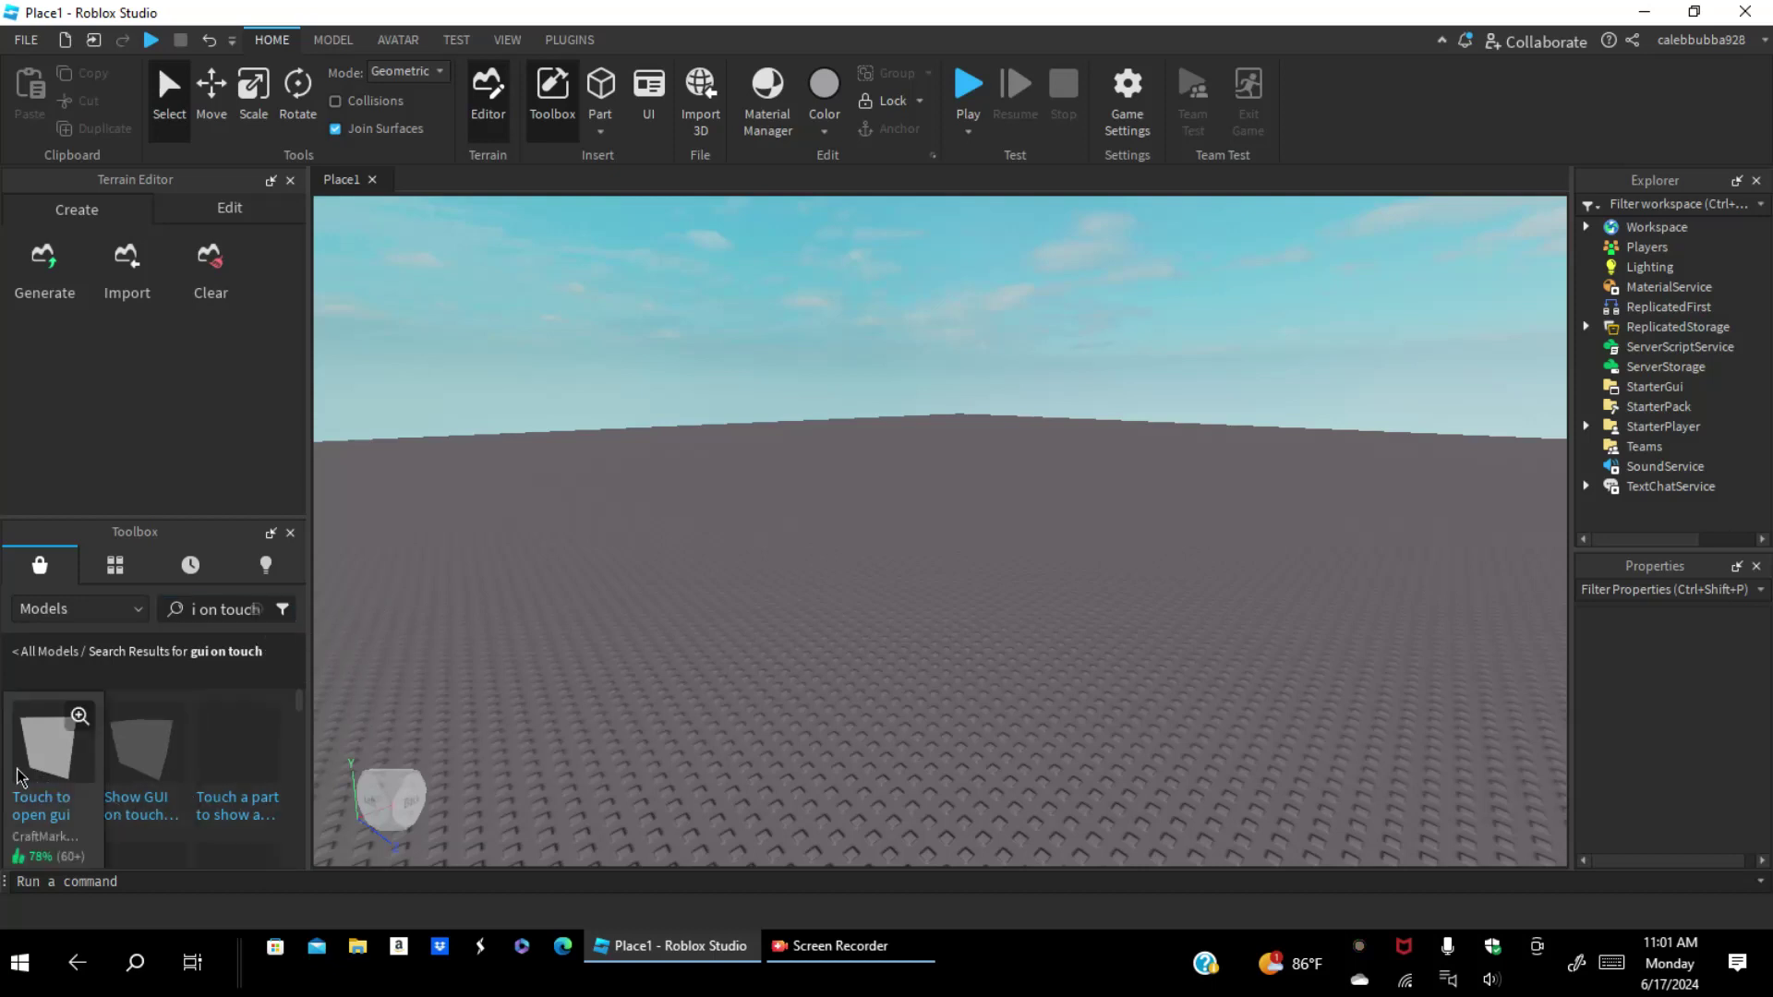
{"action": "left_click_drag", "start_coordinate": [19, 776], "coordinate": [841, 580]}
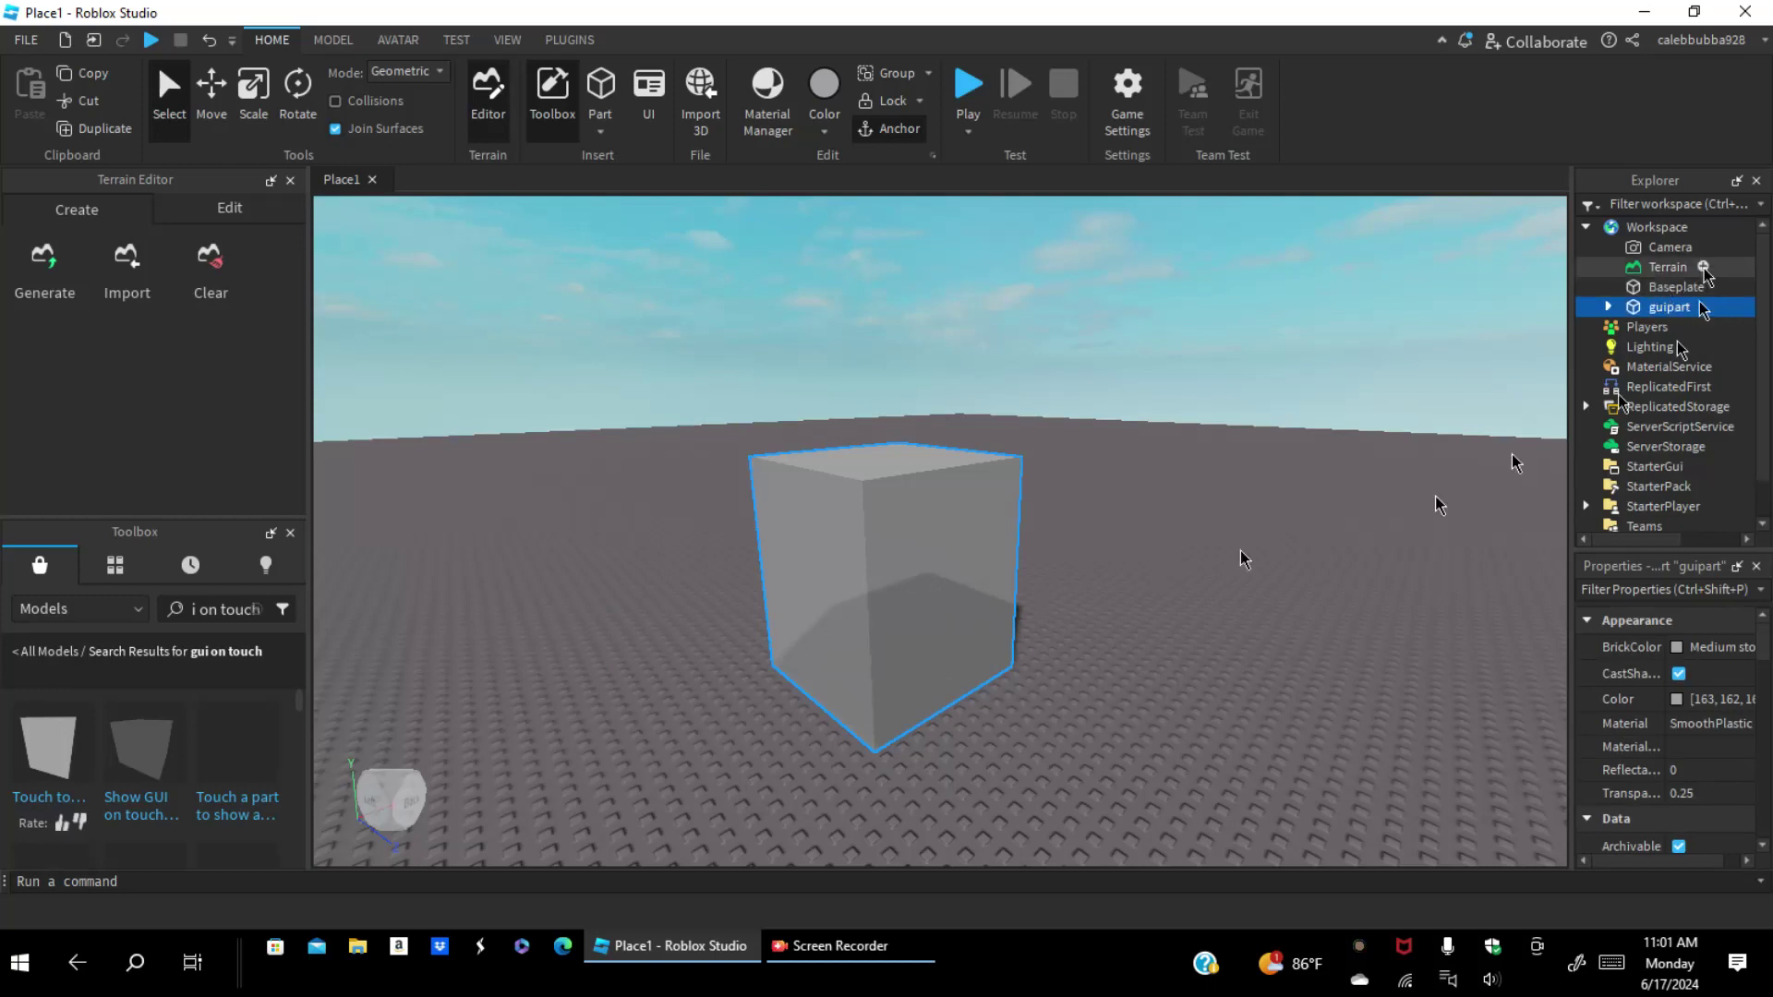
Step: Delete the Frame inside guipart's GuiNameHere GUI, leaving the Script and Weld
{"action": "right_click_drag", "start_coordinate": [796, 563], "coordinate": [813, 574]}
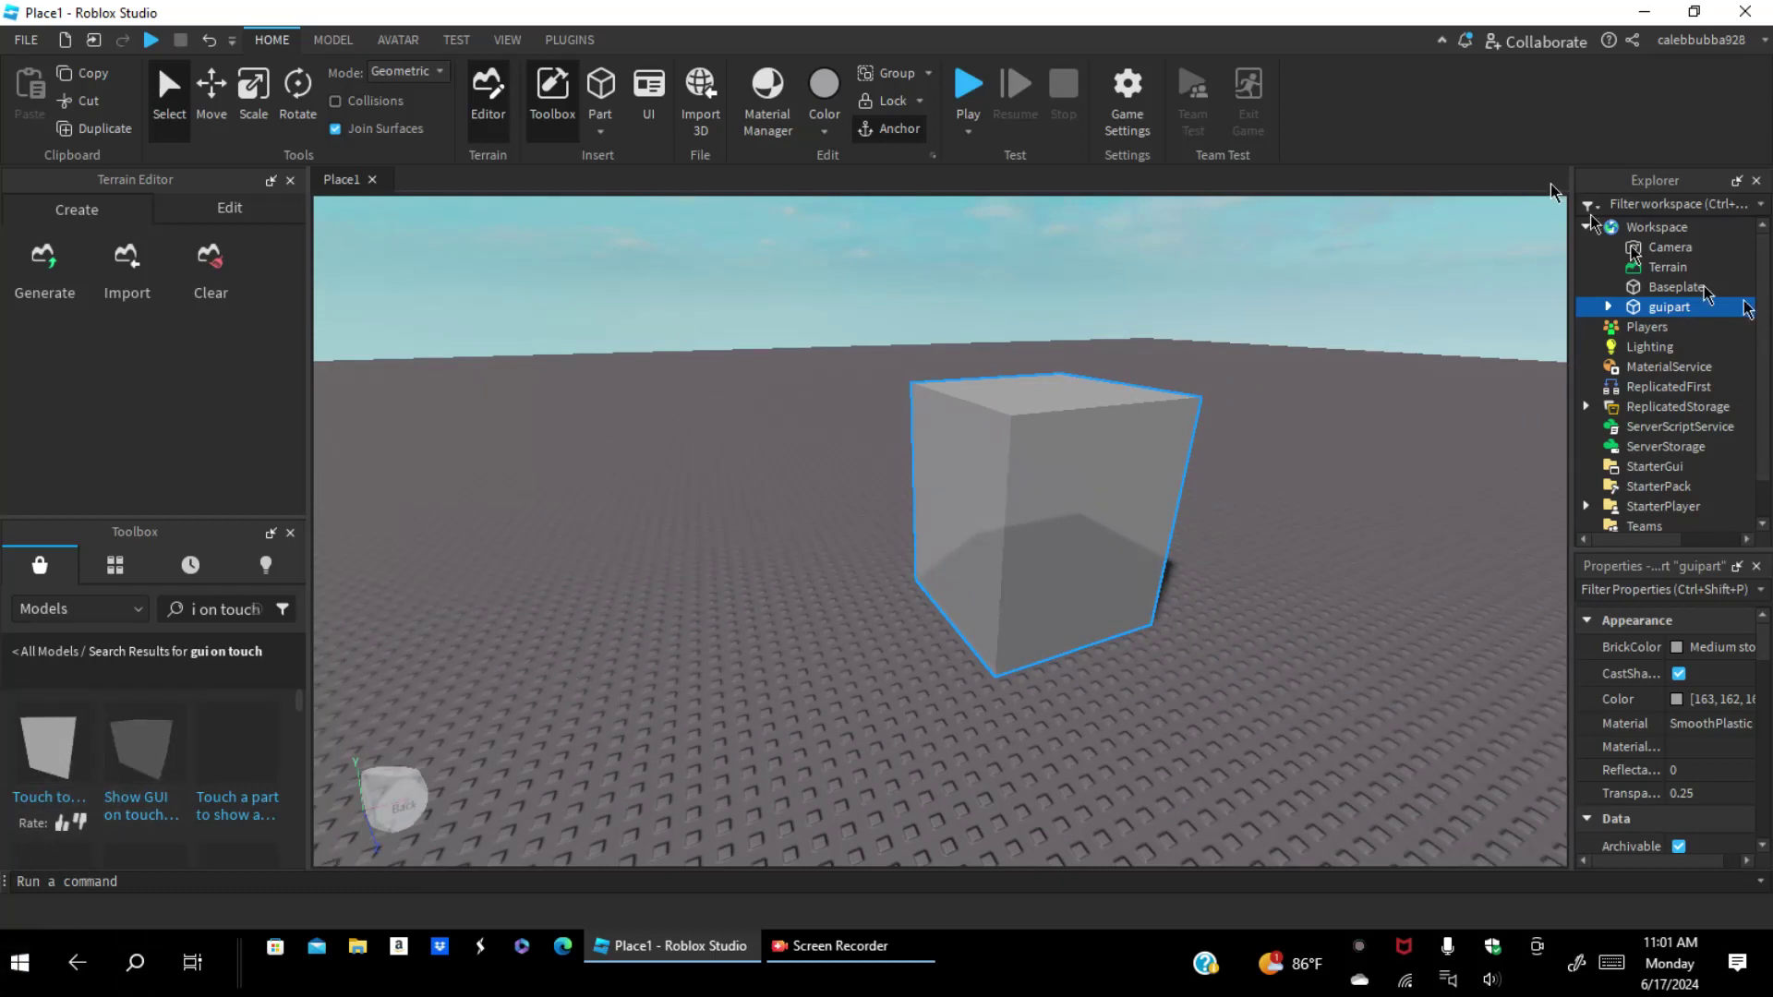
{"action": "left_click", "coordinate": [1606, 310]}
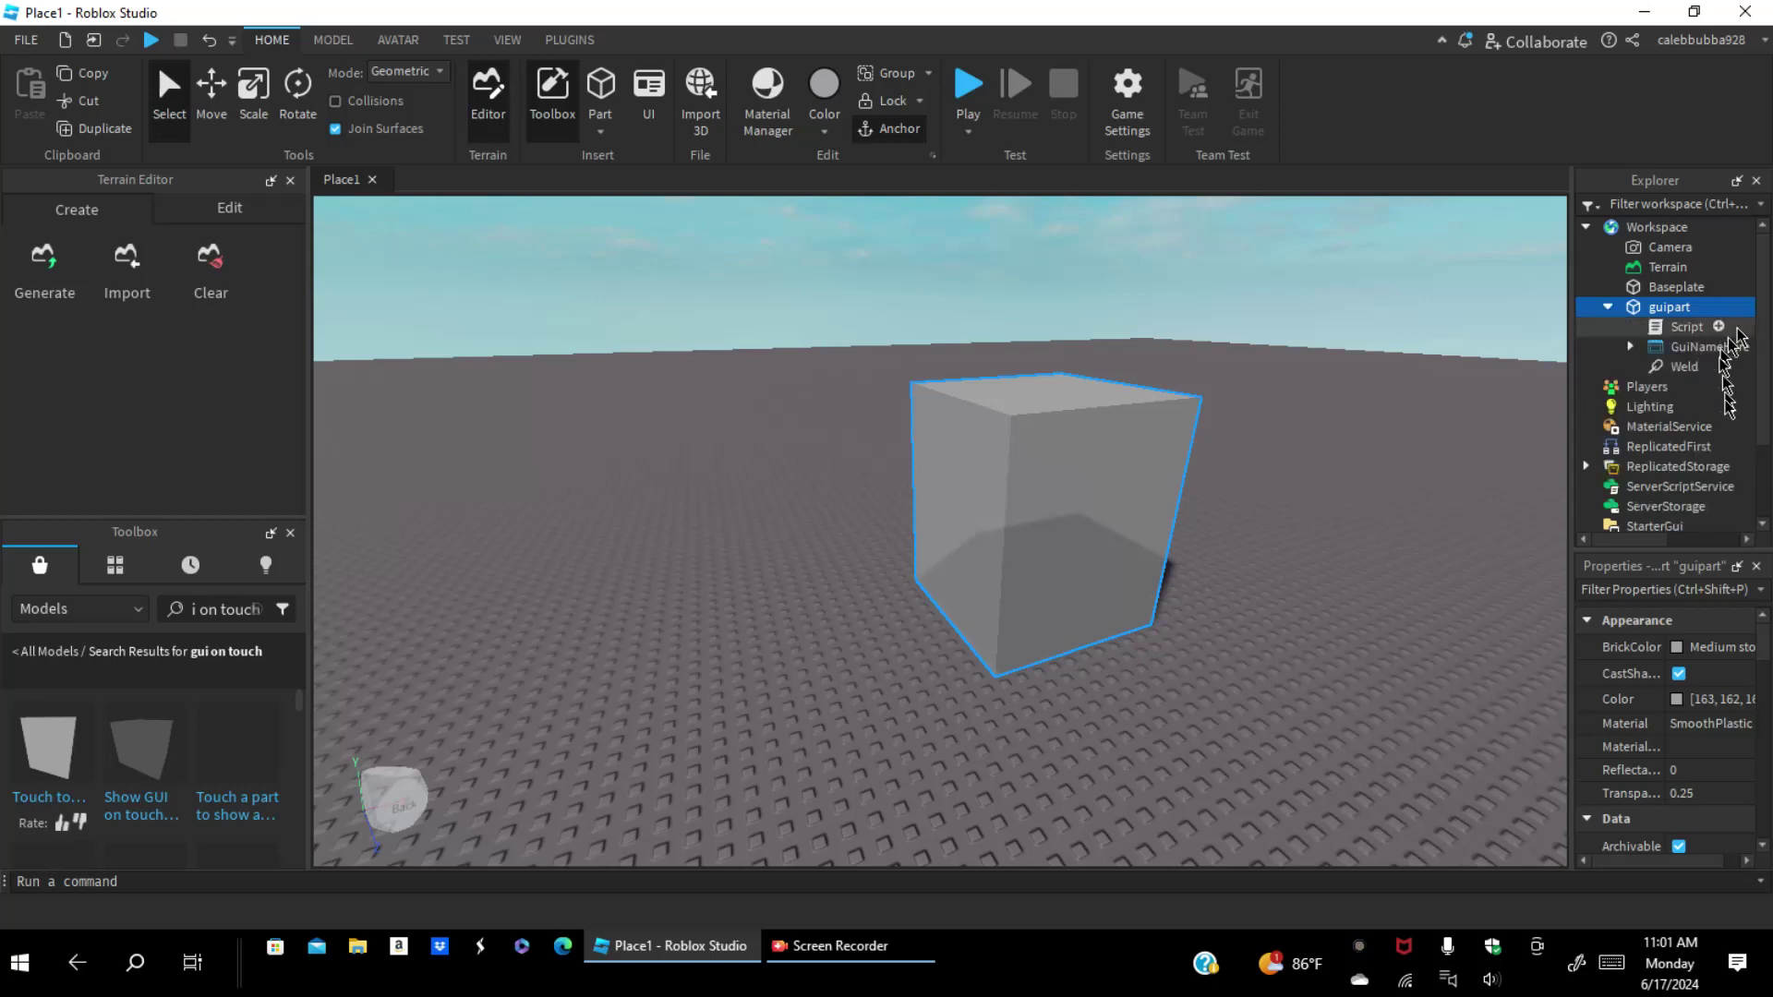
{"action": "left_click", "coordinate": [1668, 349]}
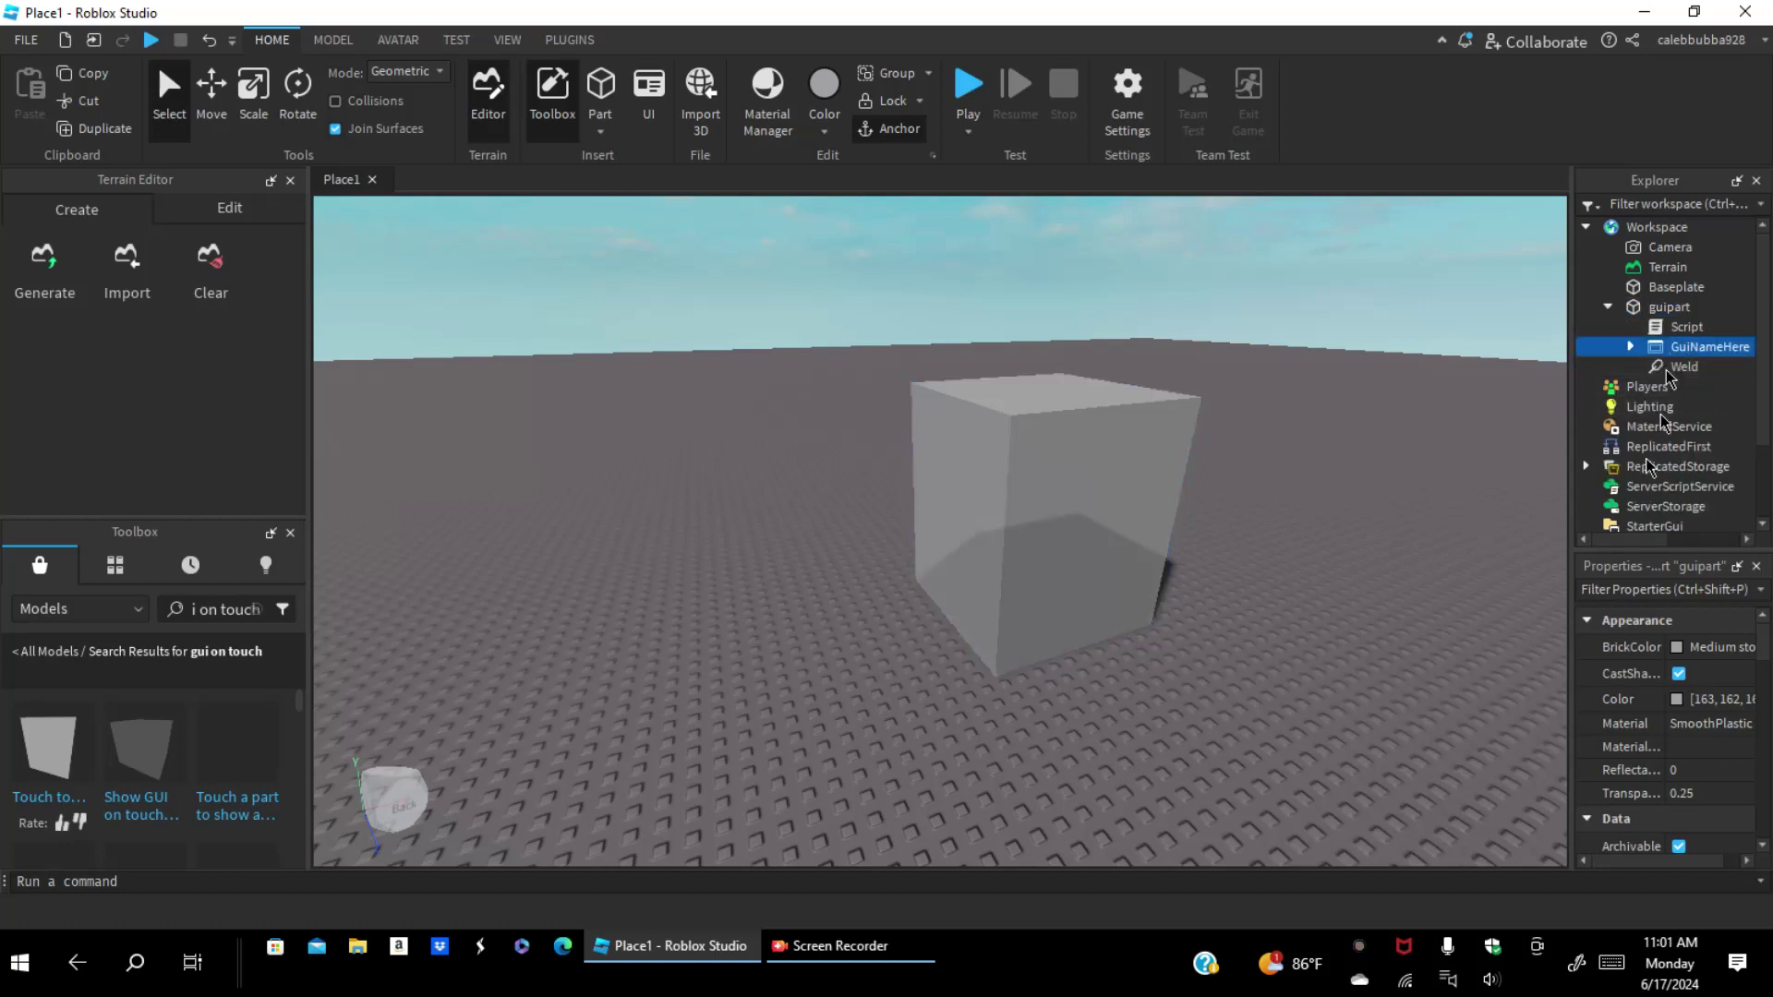
{"action": "left_click", "coordinate": [1631, 348]}
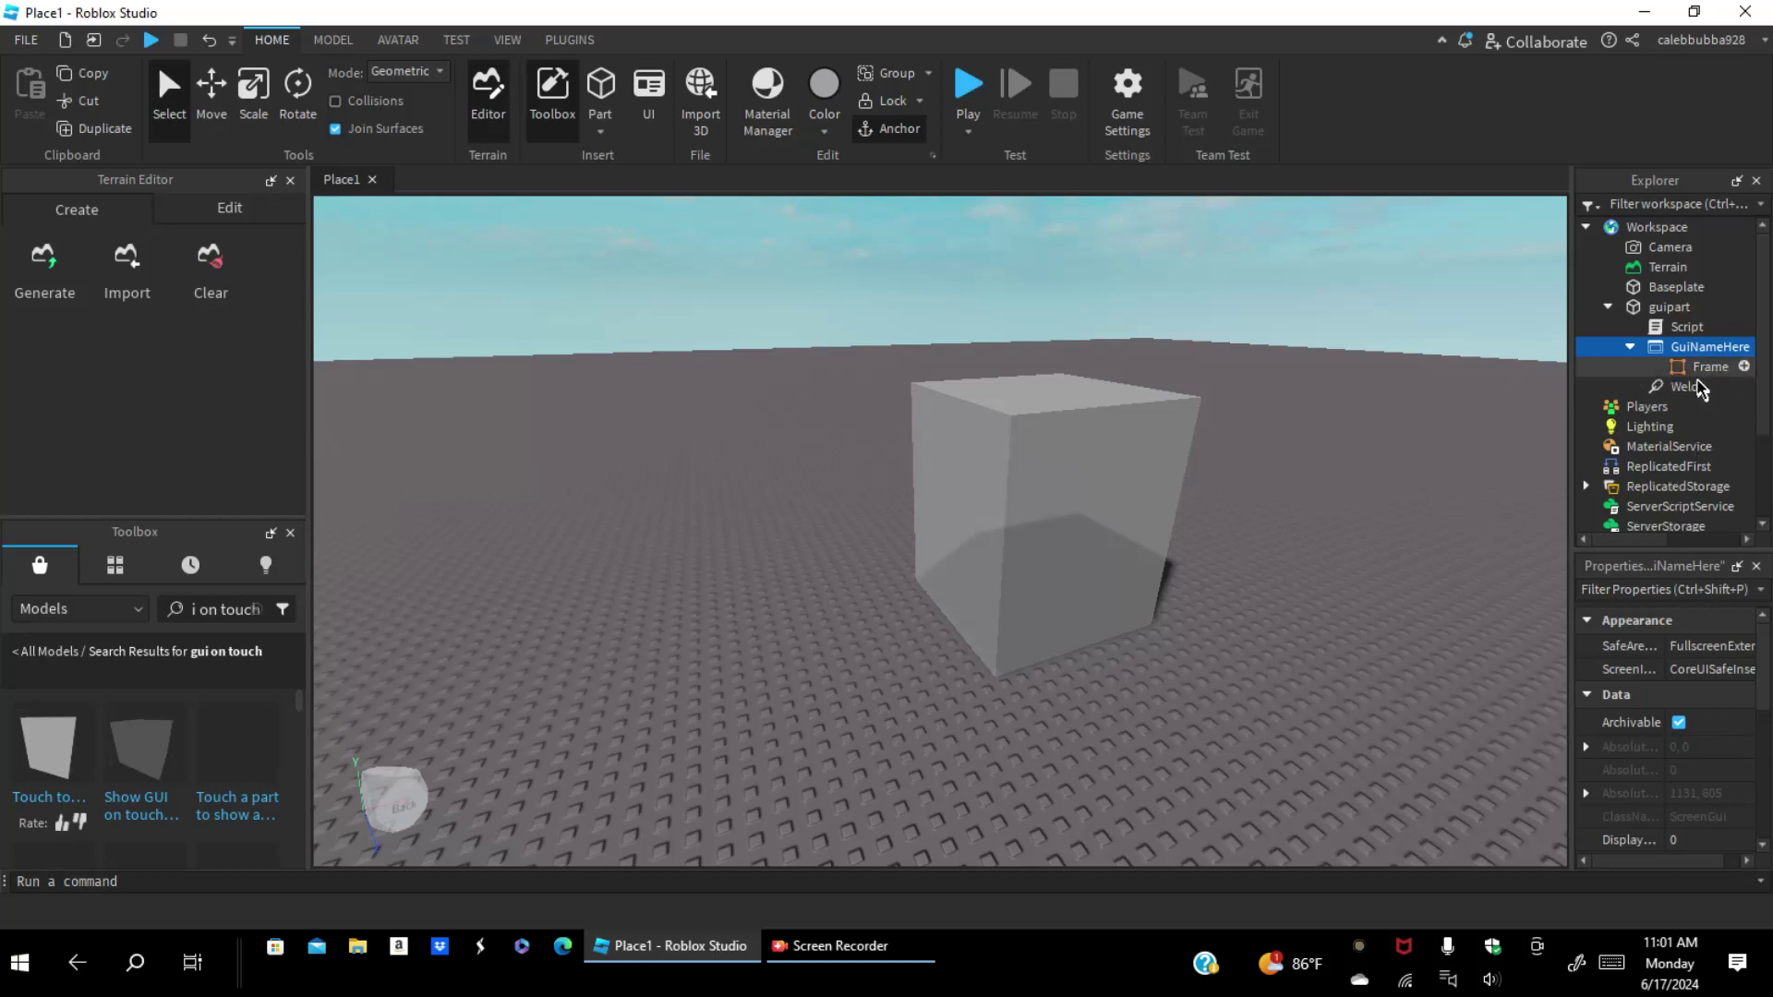
{"action": "left_click", "coordinate": [1693, 366]}
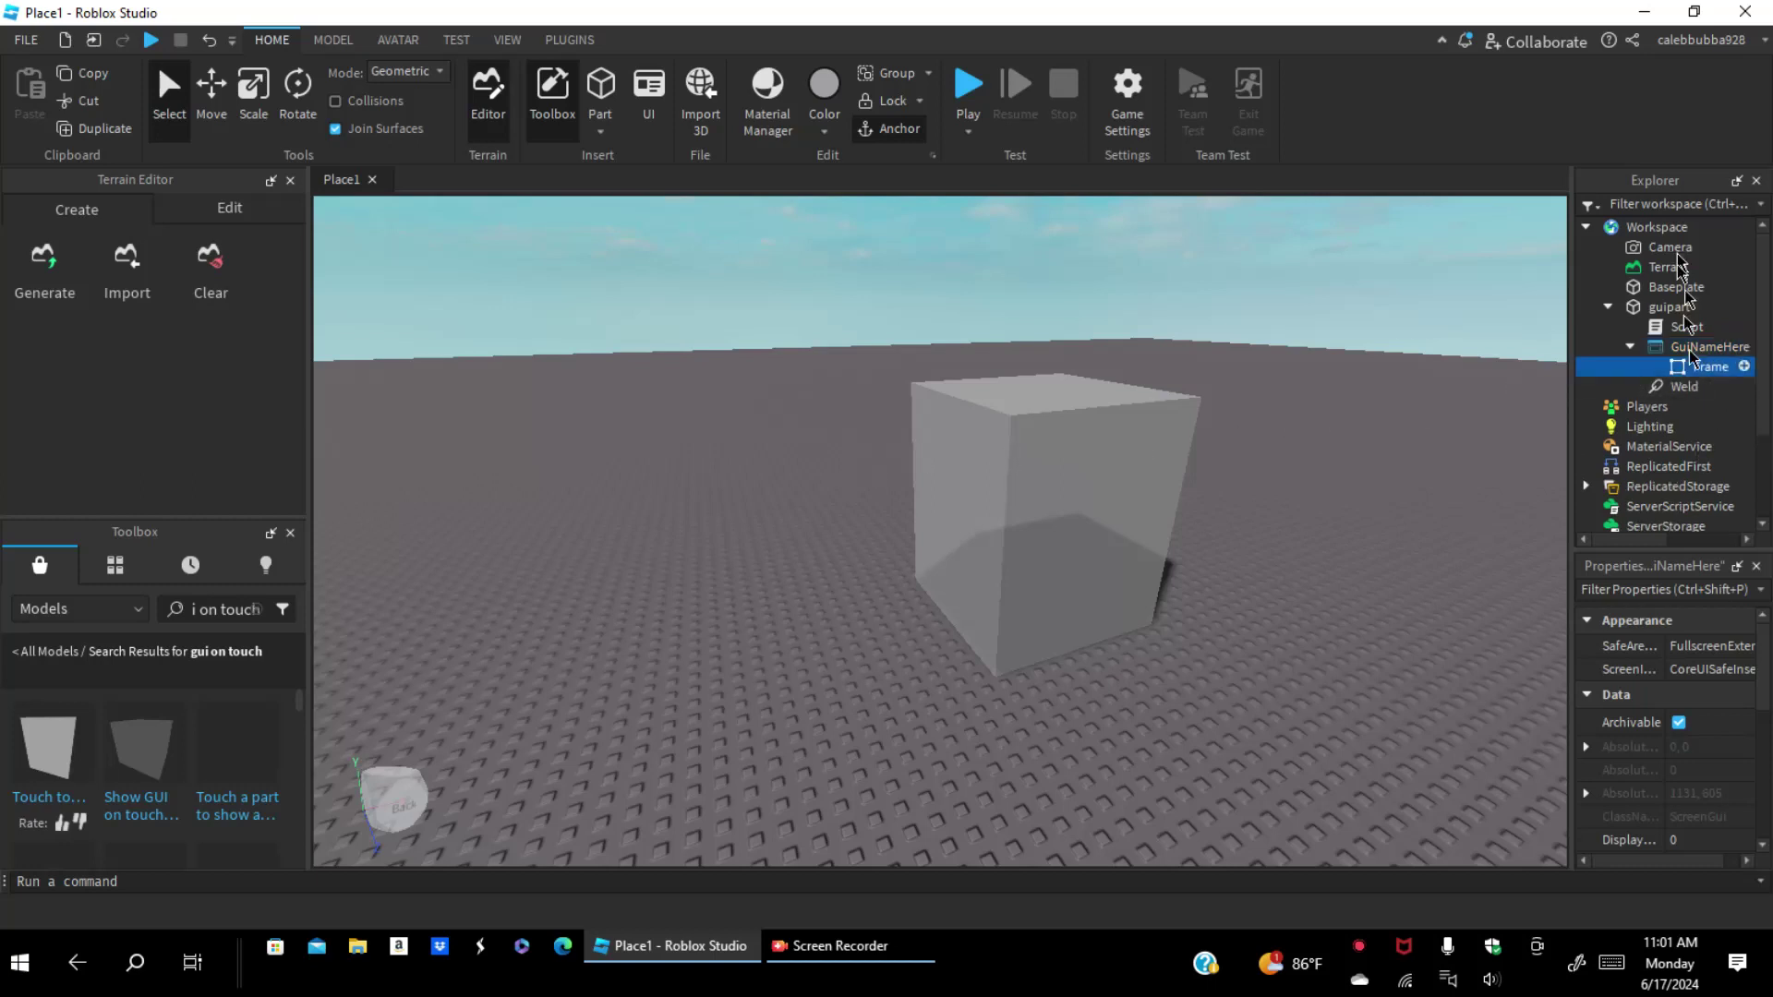
{"action": "right_click", "coordinate": [1638, 354]}
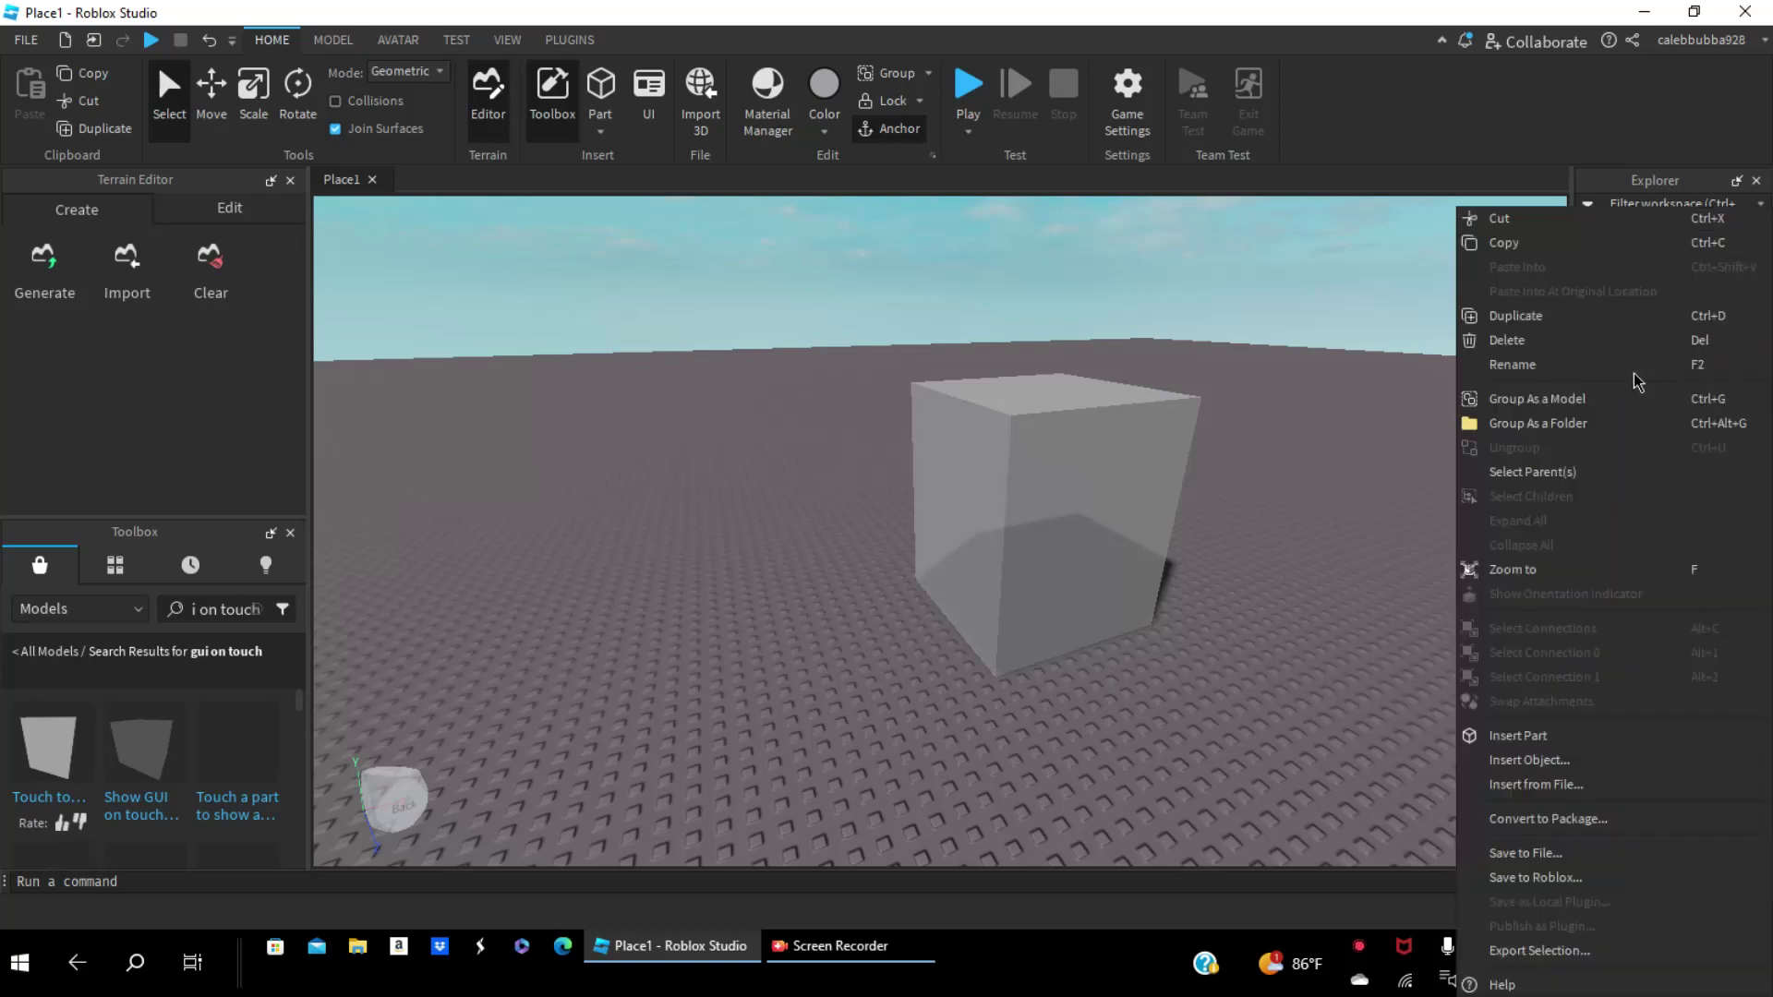
{"action": "left_click", "coordinate": [1577, 349]}
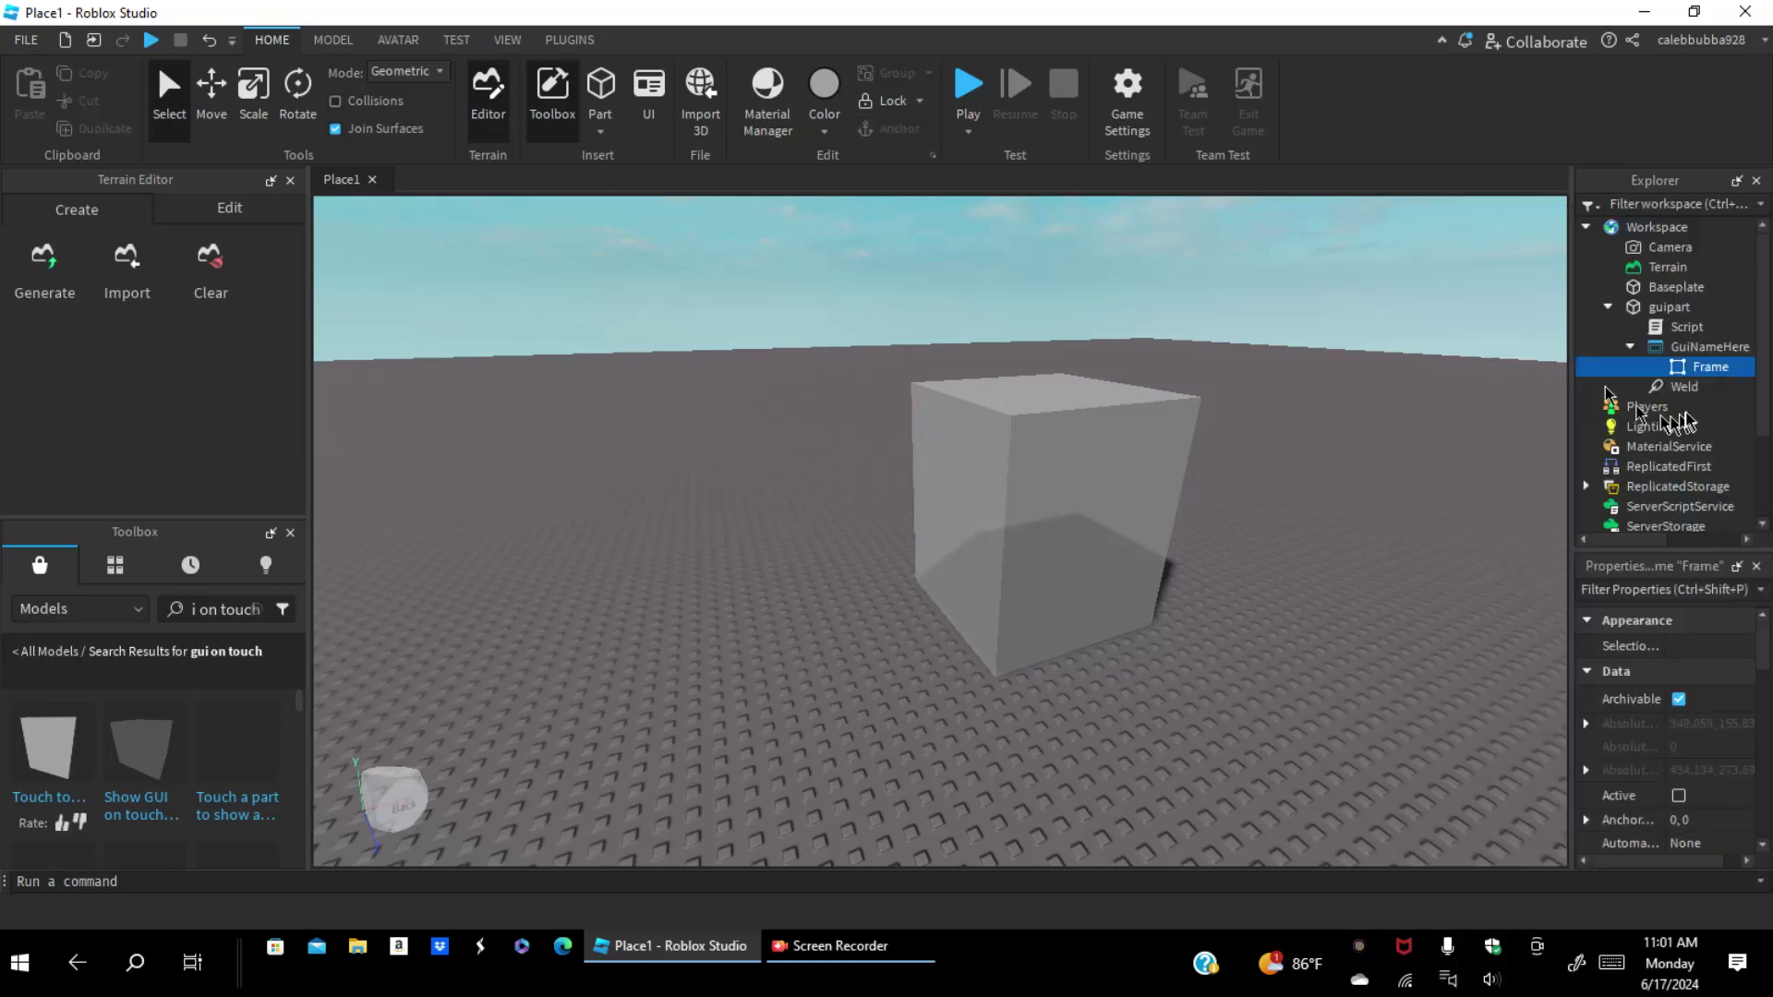
Step: Insert a new ScreenGui into StarterGui using the UI tab's ScreenGUI tool
{"action": "left_click", "coordinate": [334, 41]}
{"action": "left_click", "coordinate": [255, 40]}
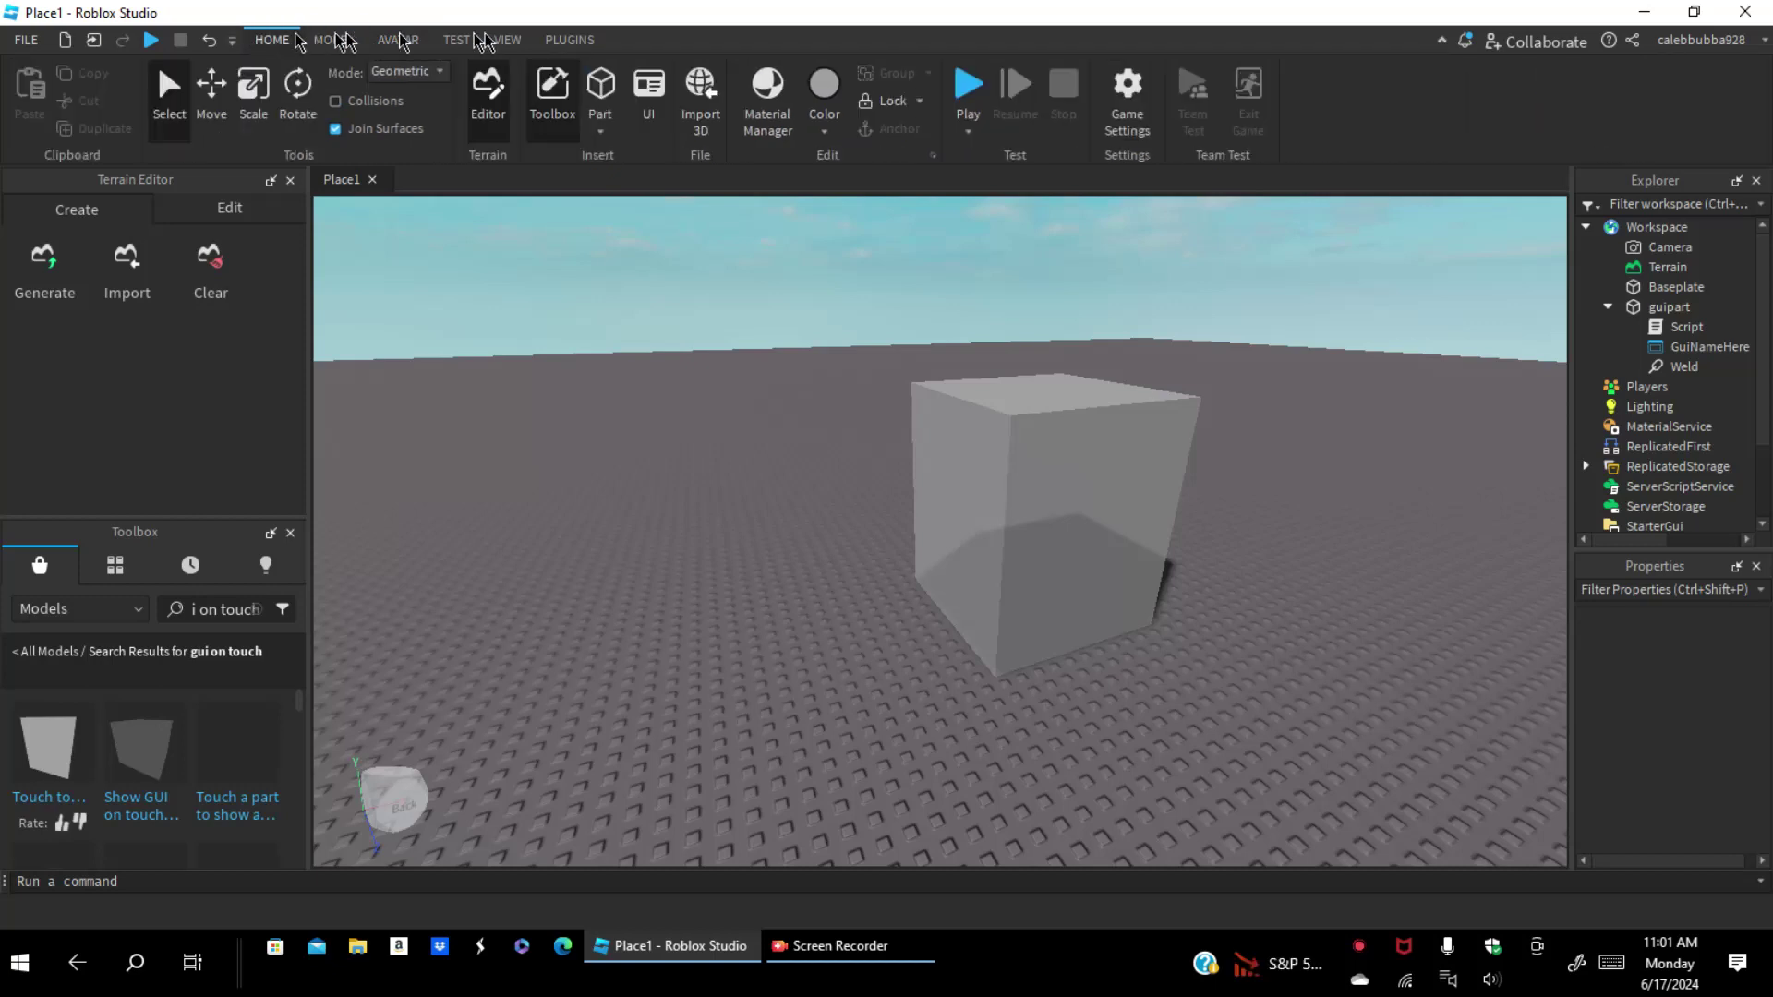
{"action": "left_click", "coordinate": [651, 100]}
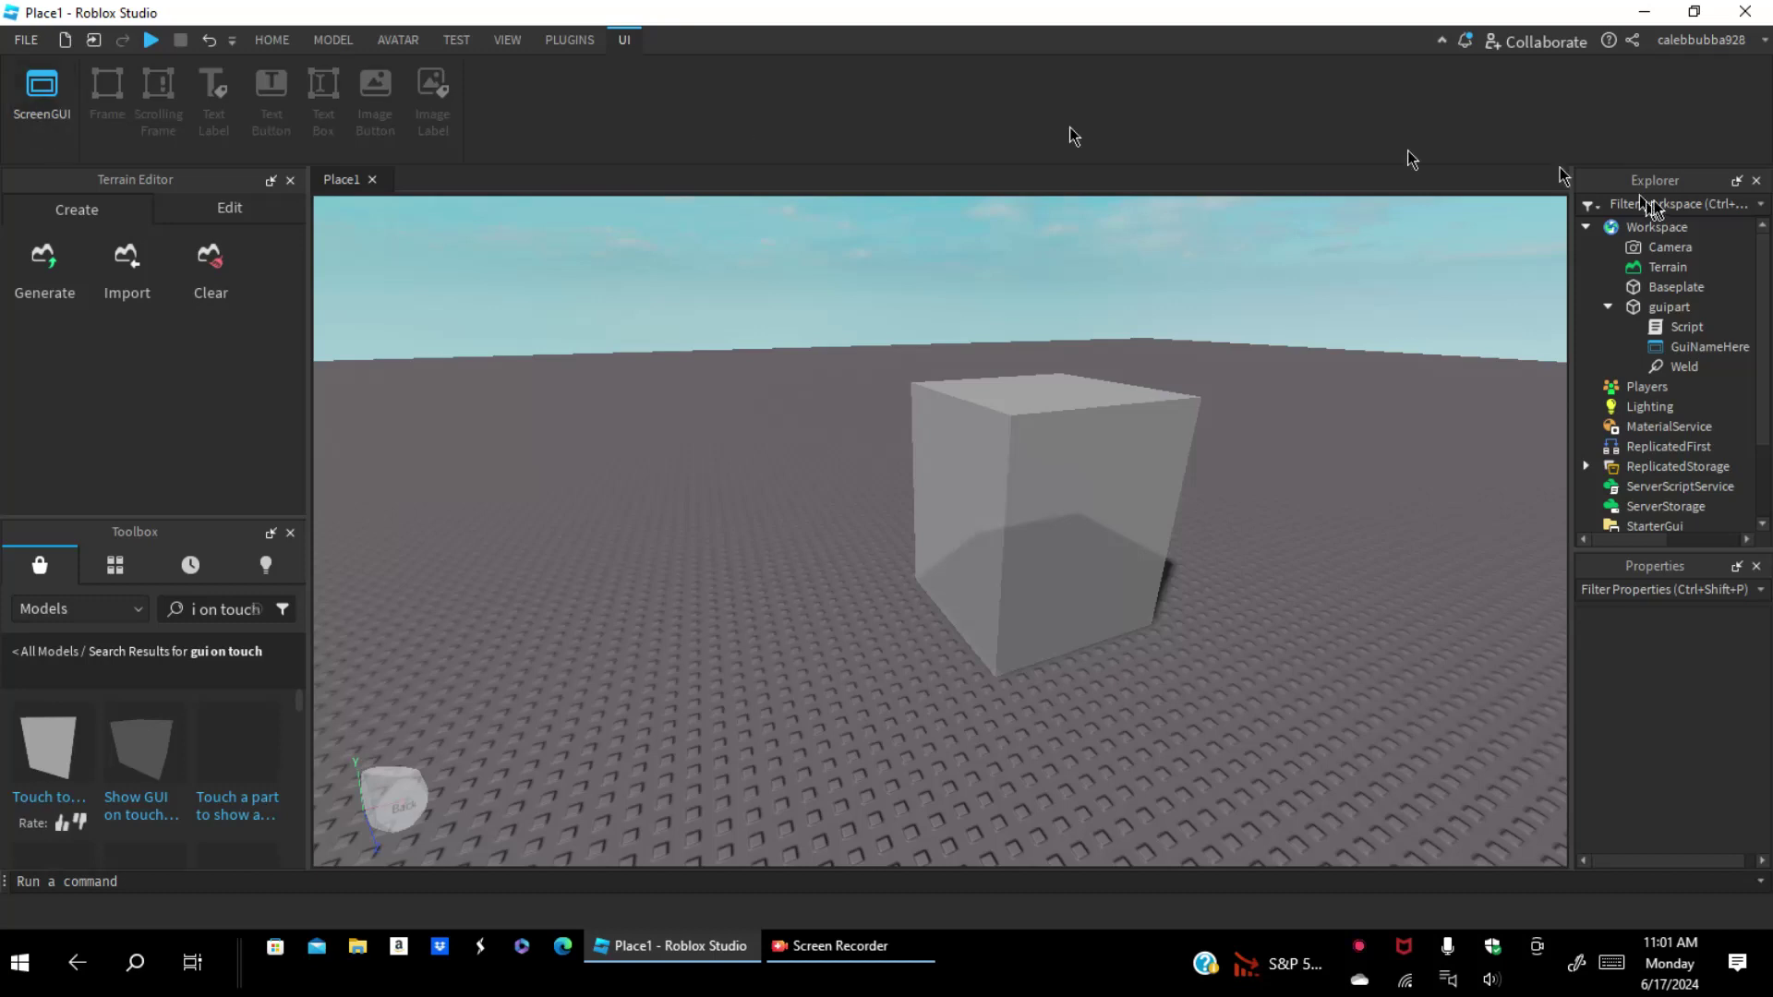
{"action": "left_click", "coordinate": [1710, 346]}
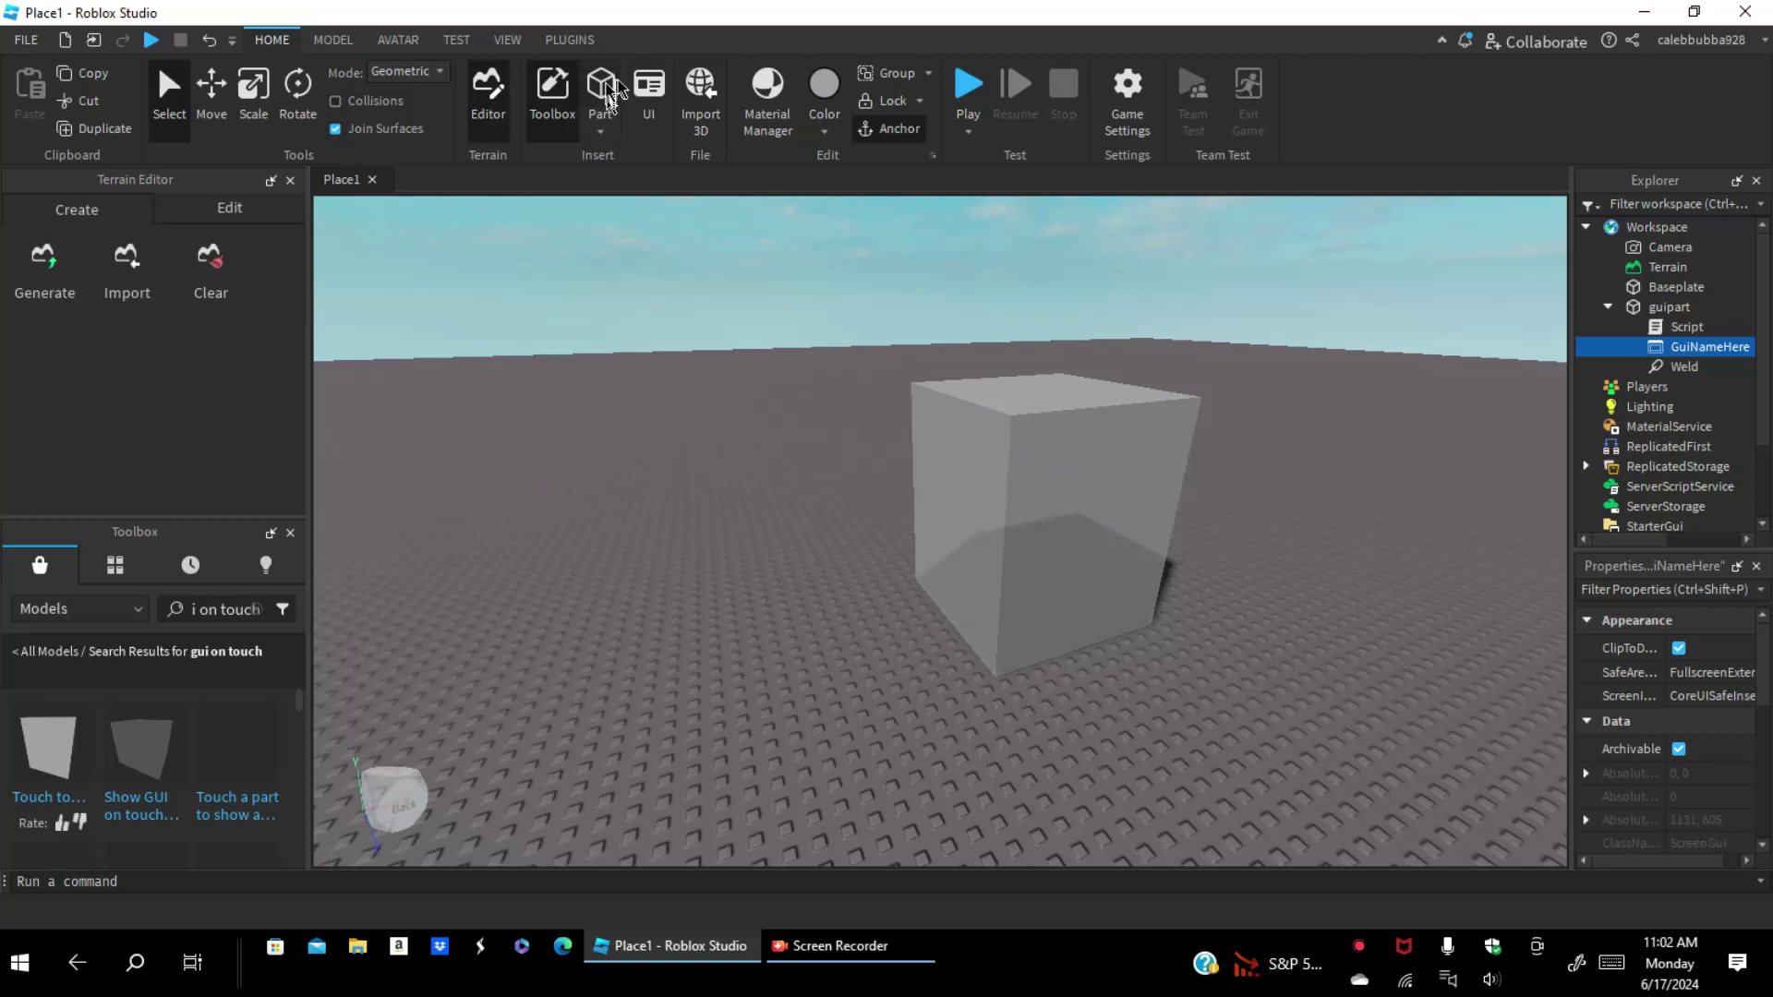
{"action": "left_click", "coordinate": [647, 92]}
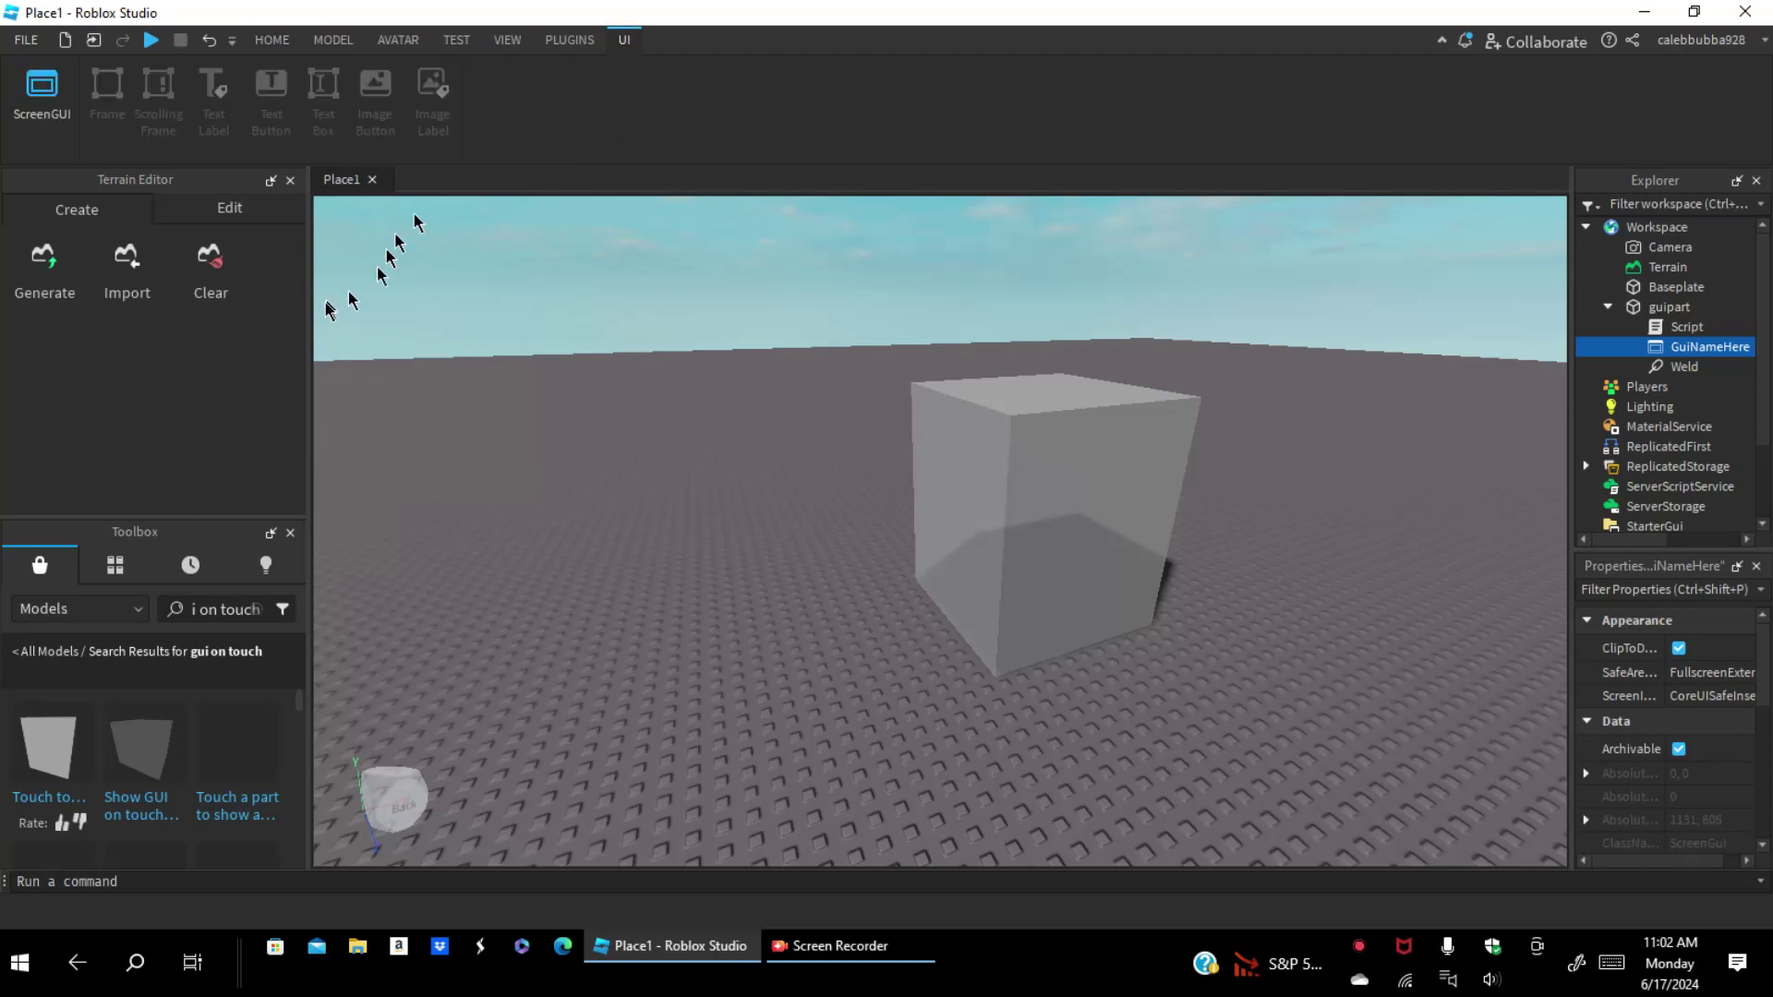
{"action": "left_click", "coordinate": [44, 92]}
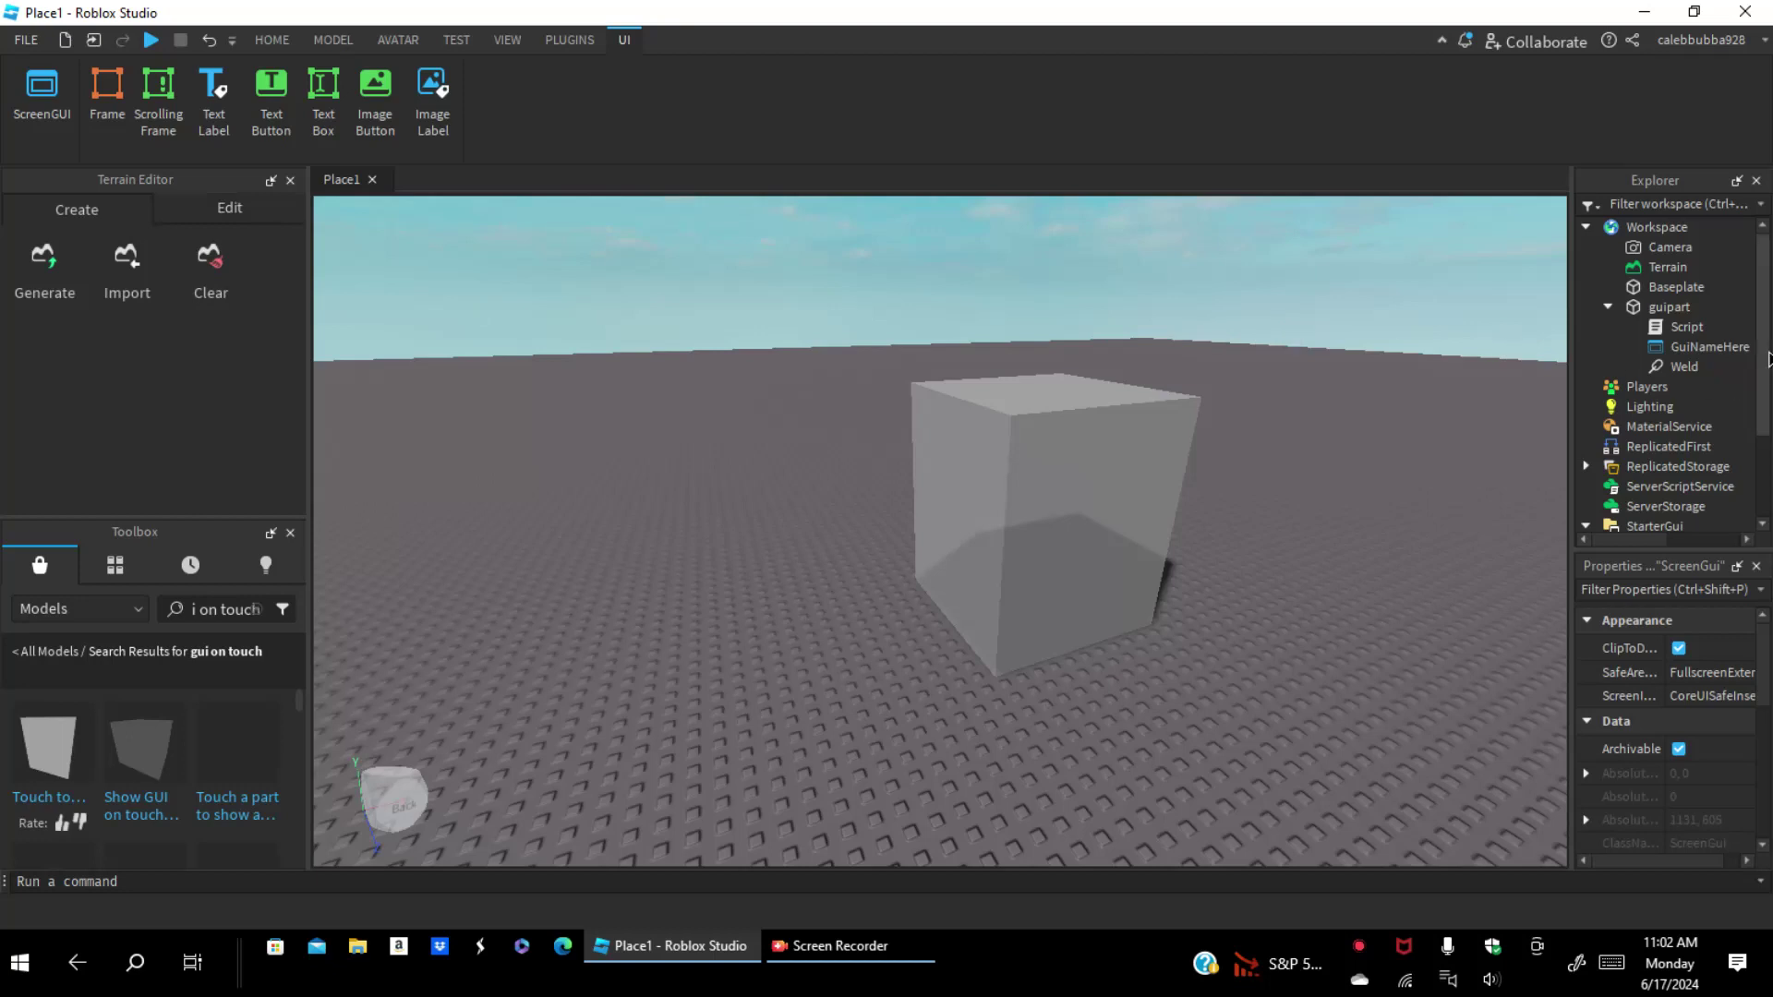
Step: Add a white Frame to the ScreenGui and stretch it to cover the left side
{"action": "scroll", "coordinate": [1752, 439], "scroll_direction": "down", "scroll_amount": 2}
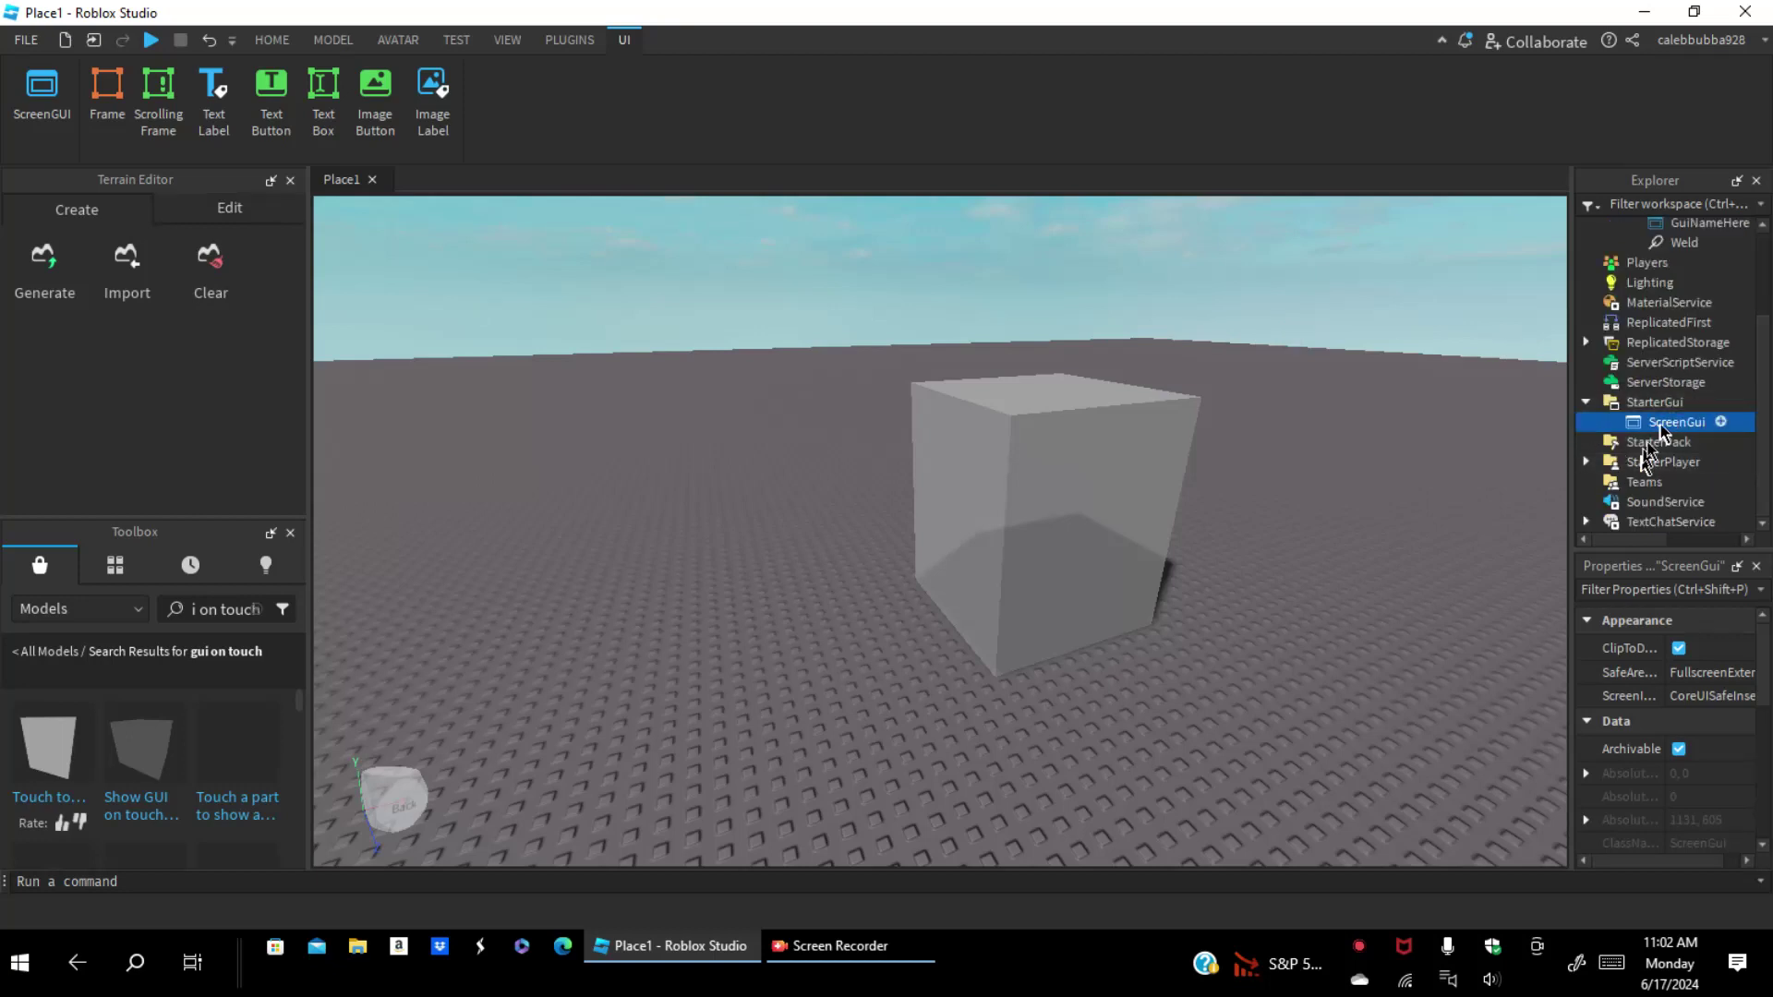
{"action": "left_click", "coordinate": [98, 114]}
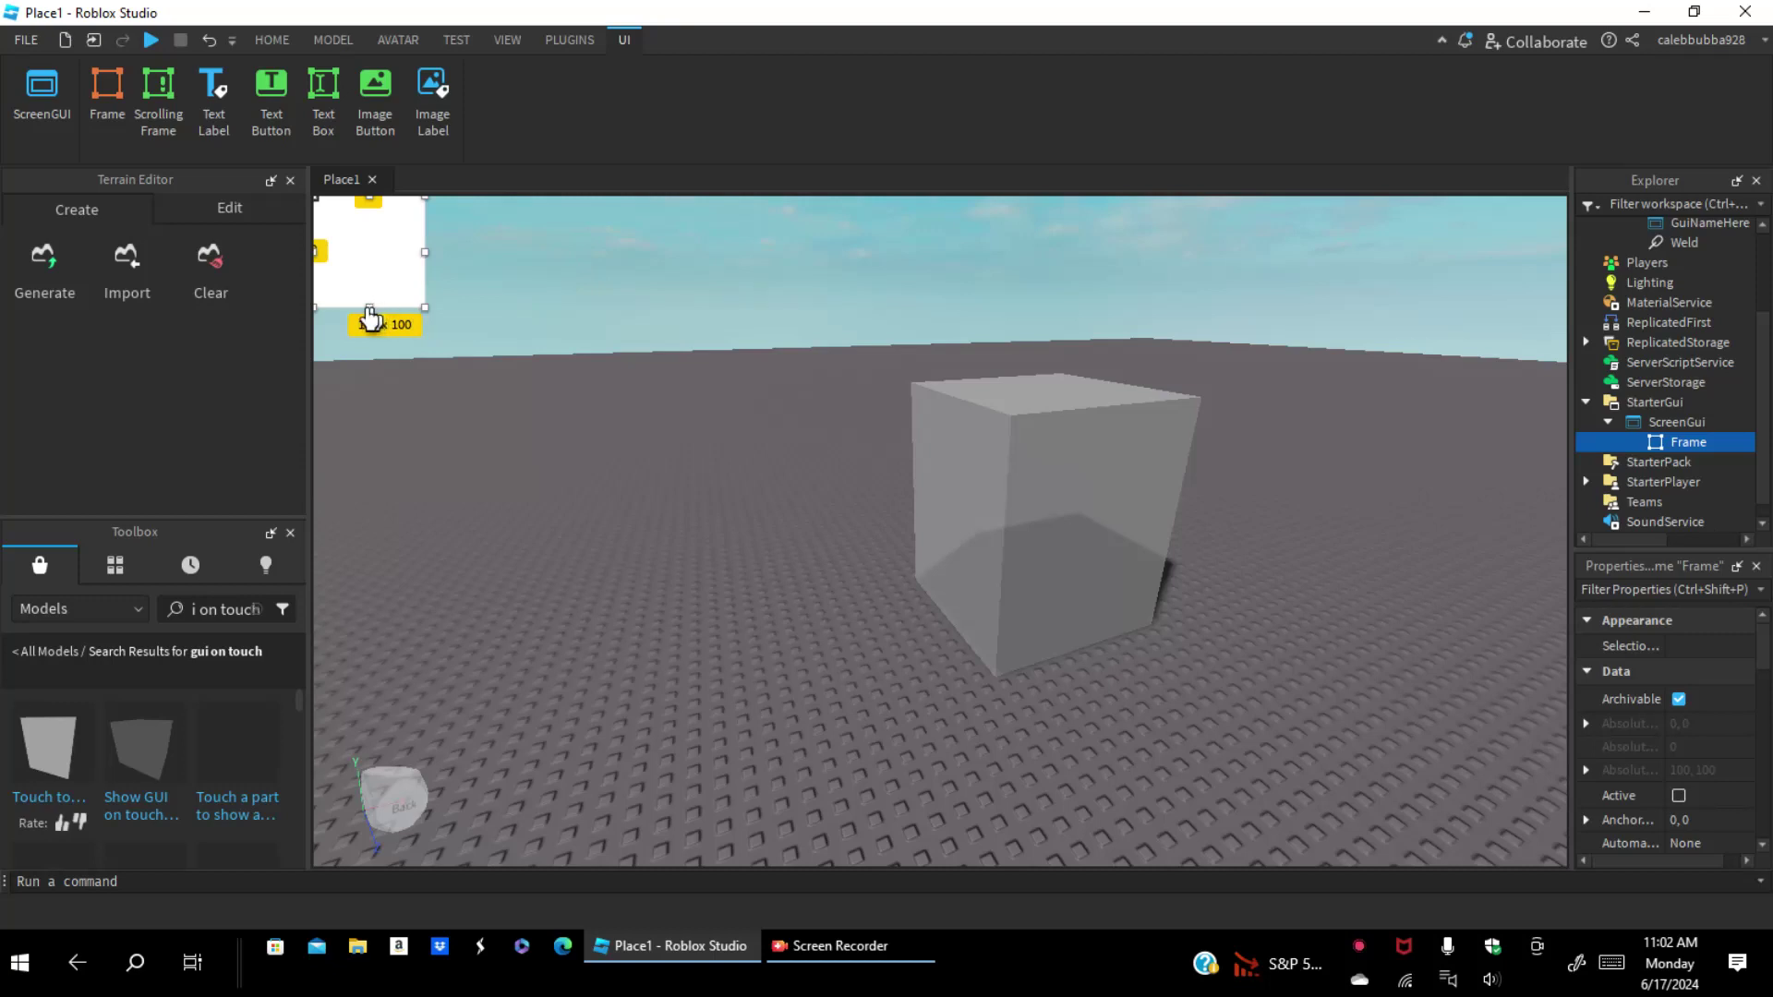
{"action": "left_click_drag", "start_coordinate": [369, 323], "coordinate": [374, 879]}
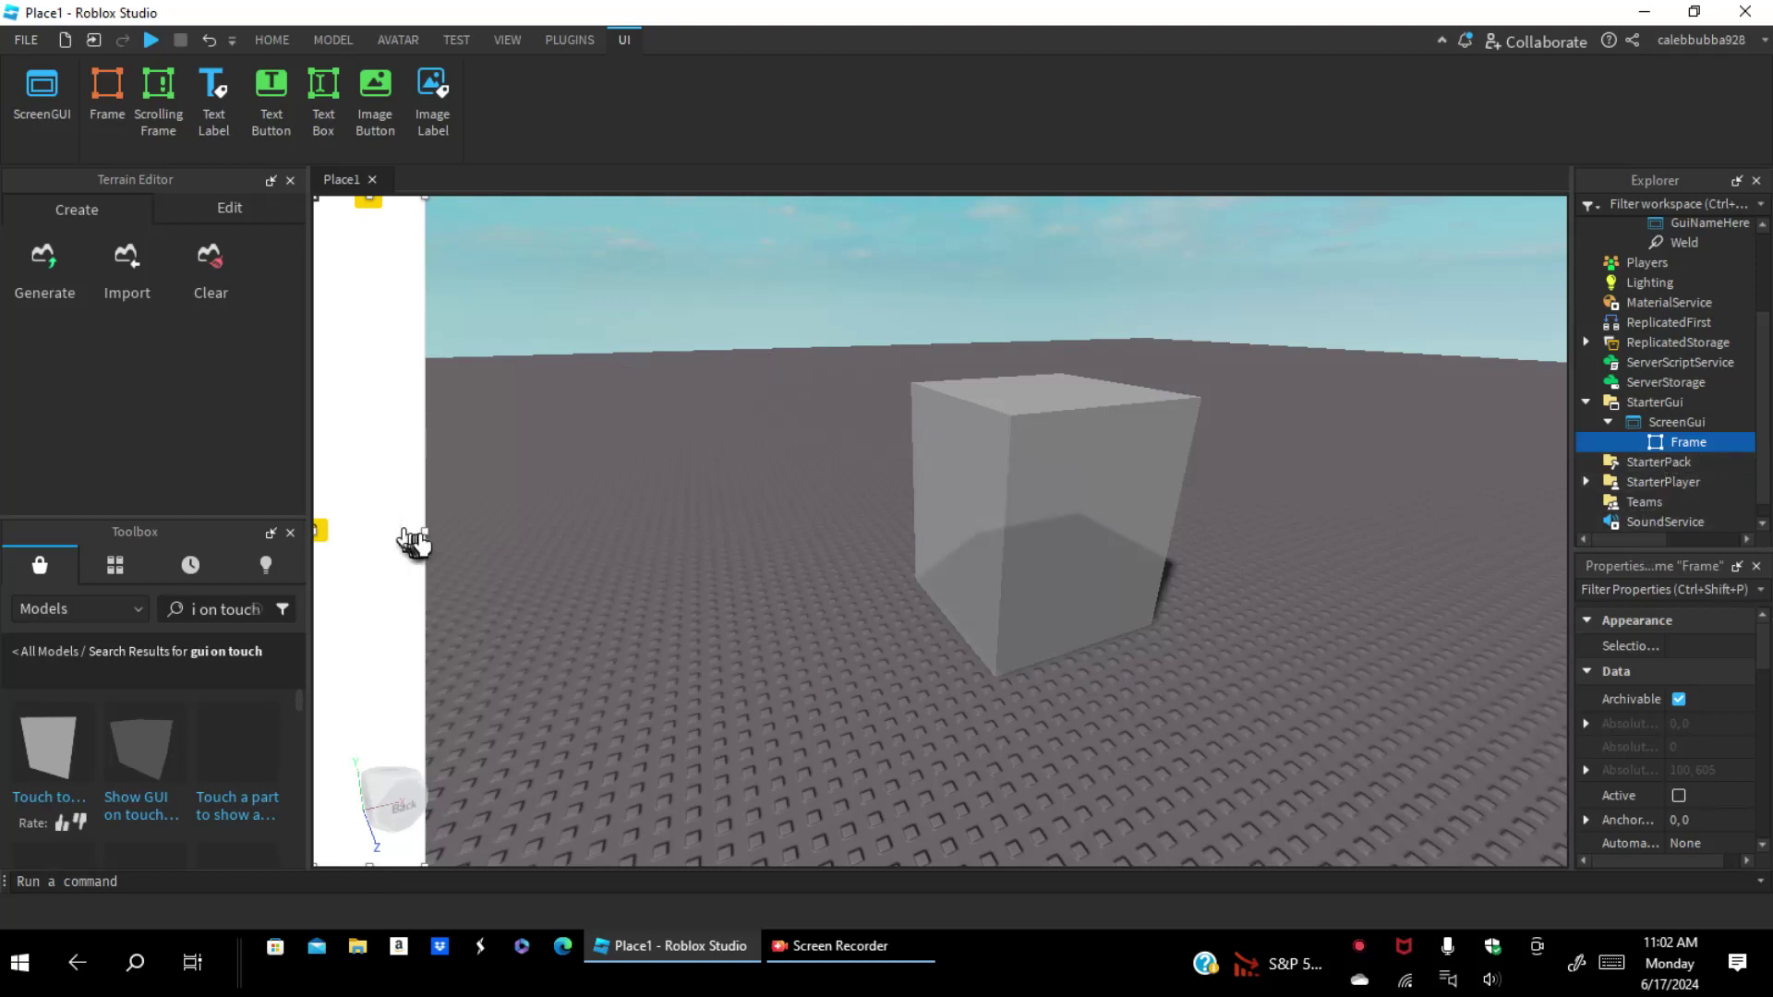
{"action": "left_click_drag", "start_coordinate": [424, 533], "coordinate": [849, 458]}
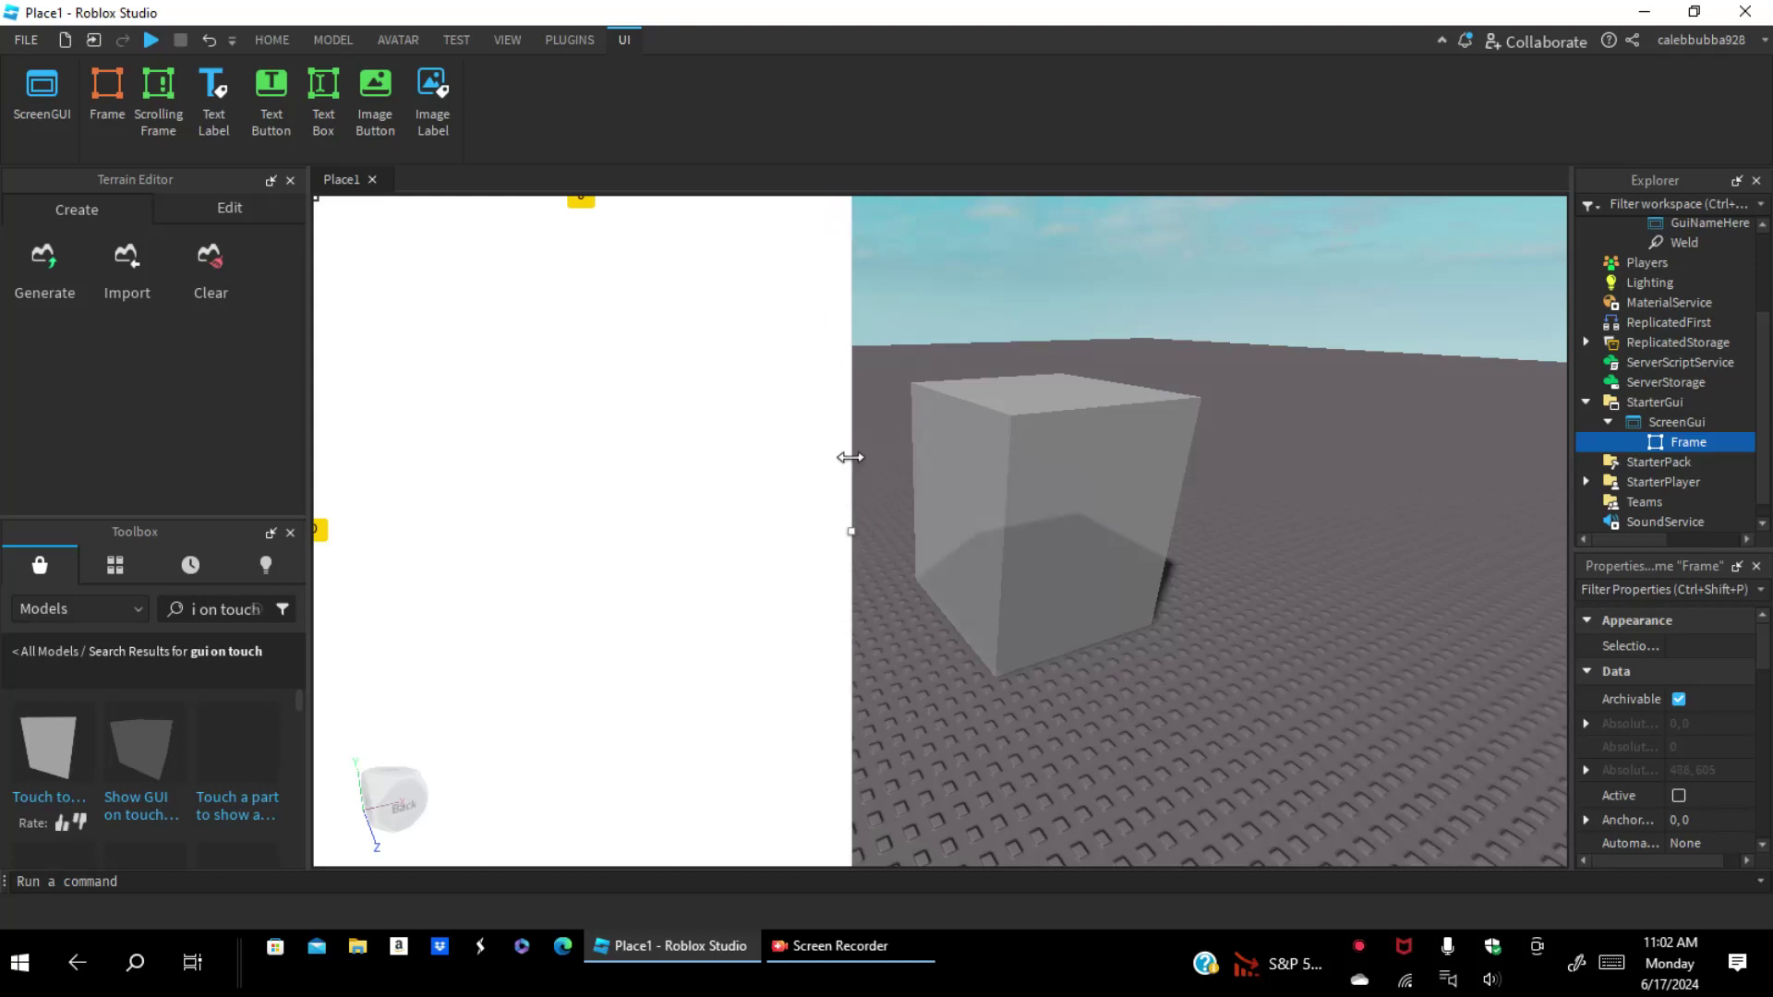
Step: Duplicate the frame, move the copy to the right side, and shift the left one further left
{"action": "right_click", "coordinate": [1646, 447]}
{"action": "left_click", "coordinate": [1497, 341]}
{"action": "key", "text": "ctrl+d"}
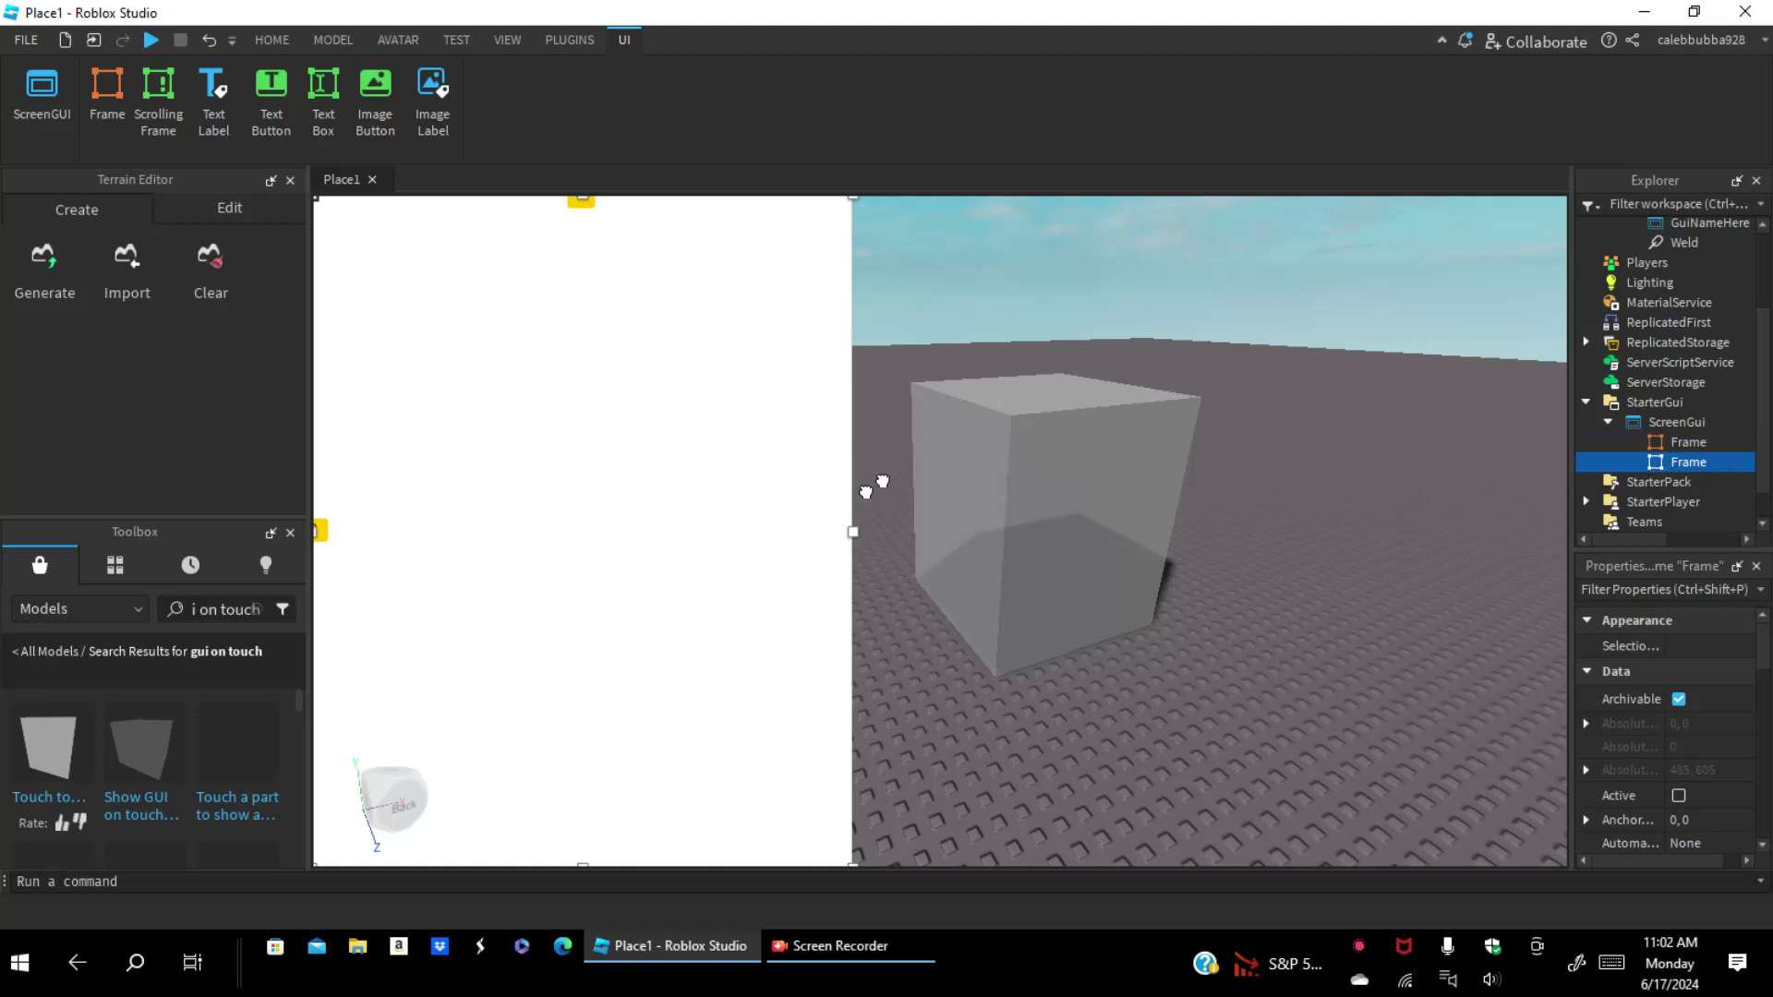
{"action": "left_click_drag", "start_coordinate": [865, 491], "coordinate": [1542, 489]}
{"action": "left_click", "coordinate": [813, 586]}
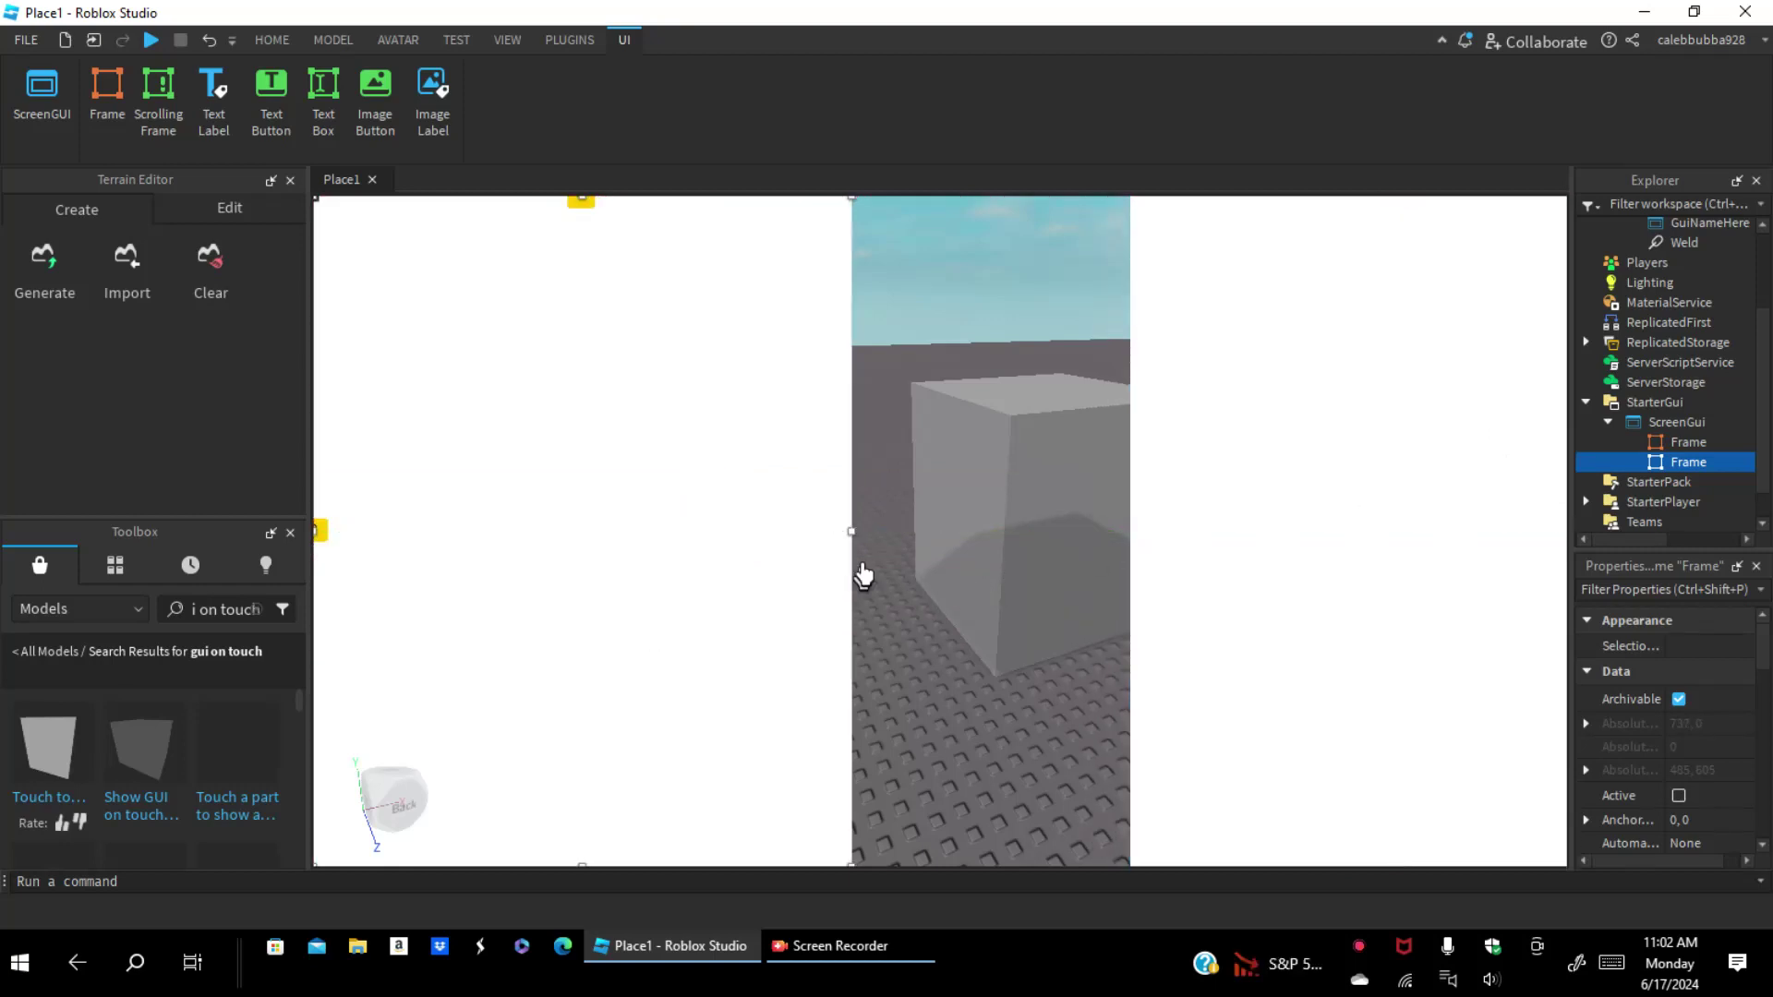
{"action": "left_click_drag", "start_coordinate": [805, 565], "coordinate": [777, 548]}
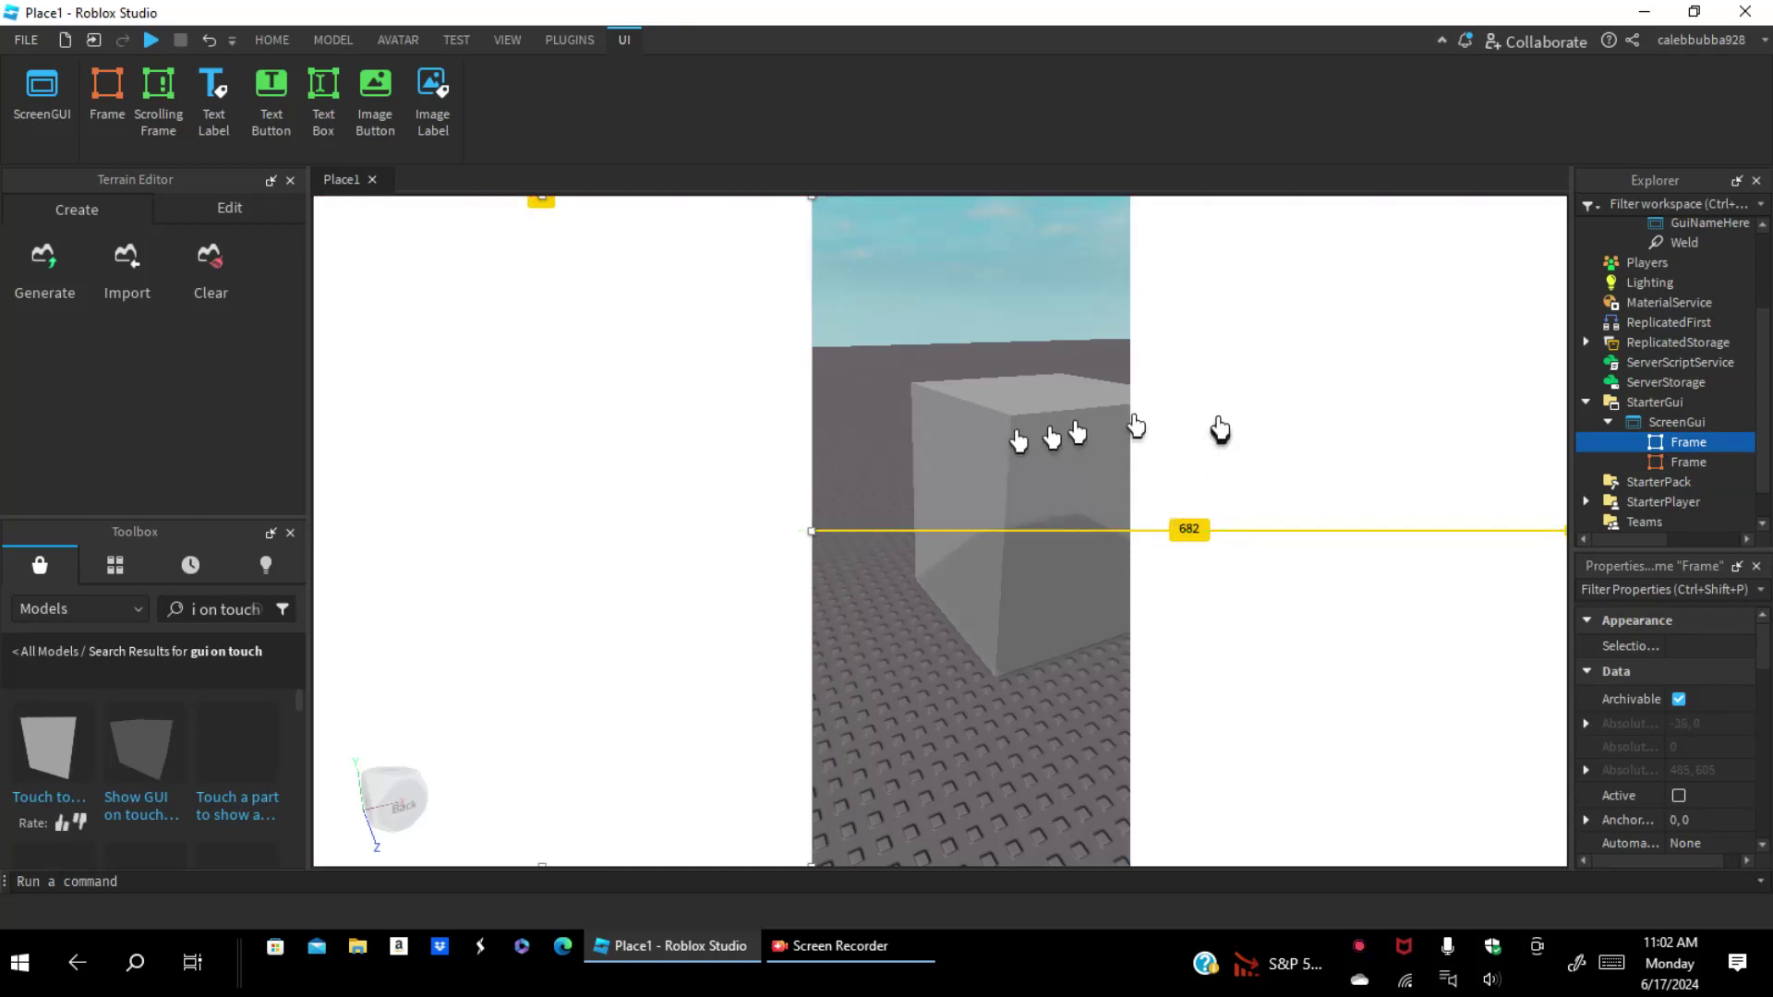
Step: Duplicate the second Frame and drag the copy into the lower middle of the screen
{"action": "left_click", "coordinate": [973, 444]}
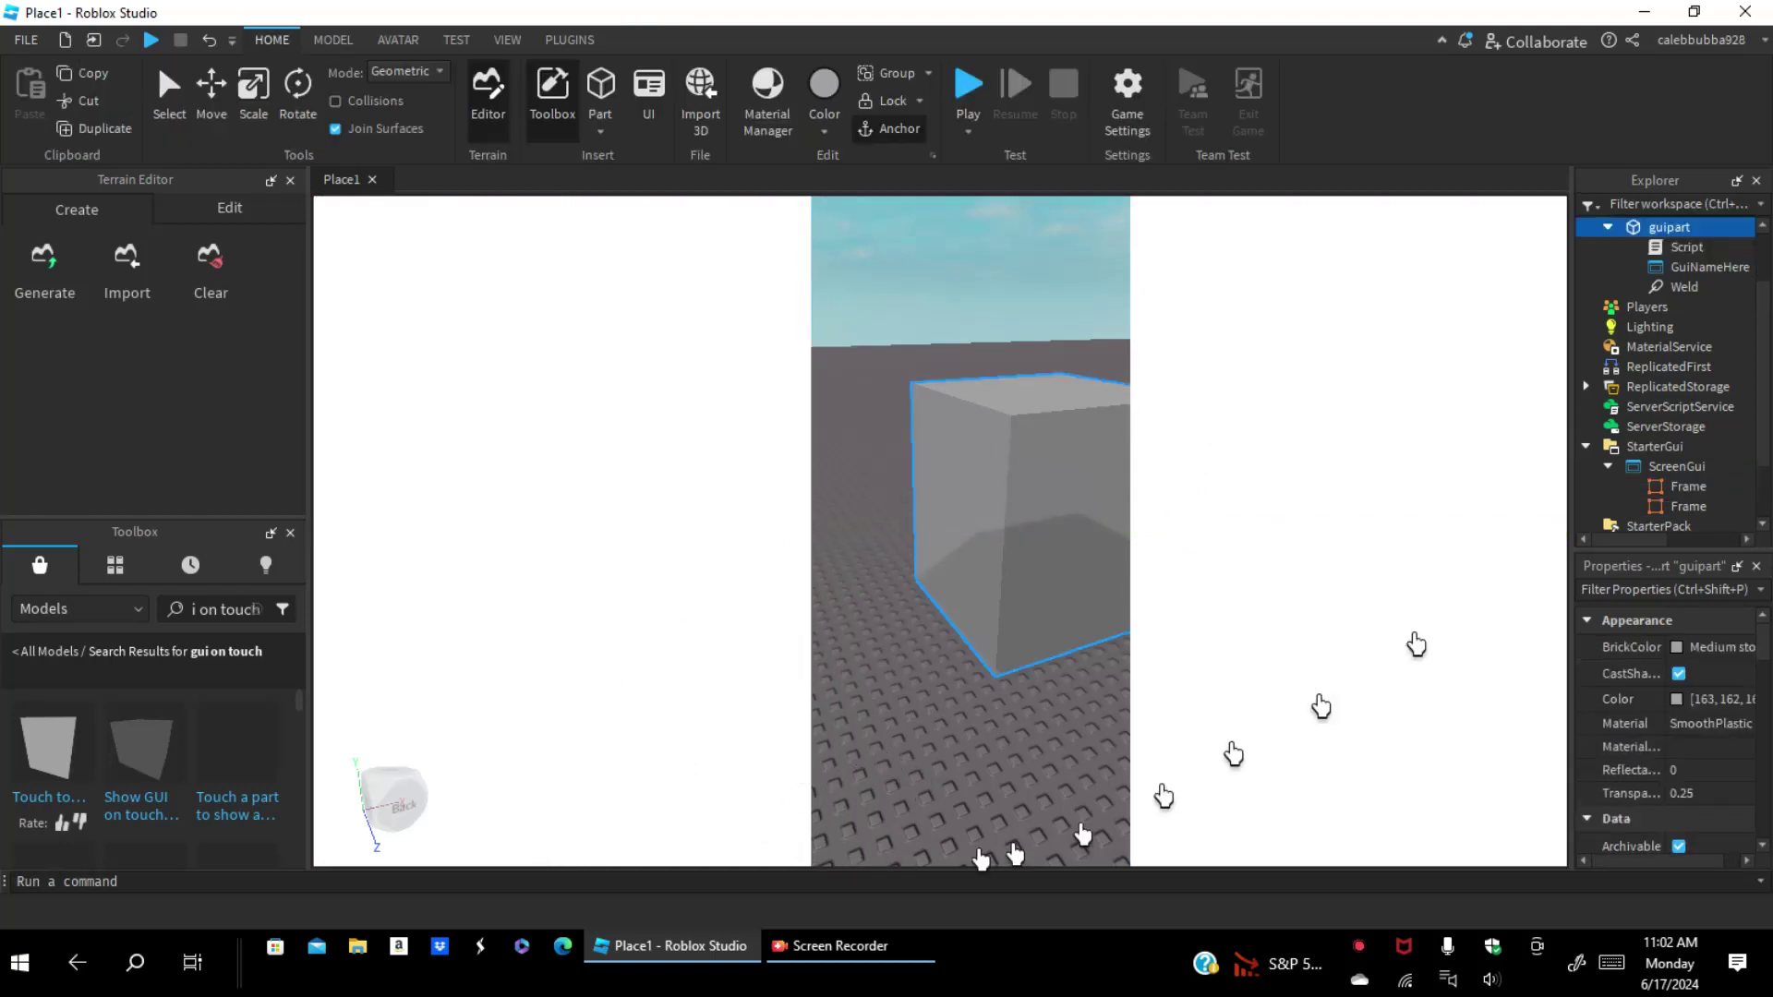
{"action": "left_click", "coordinate": [1685, 507]}
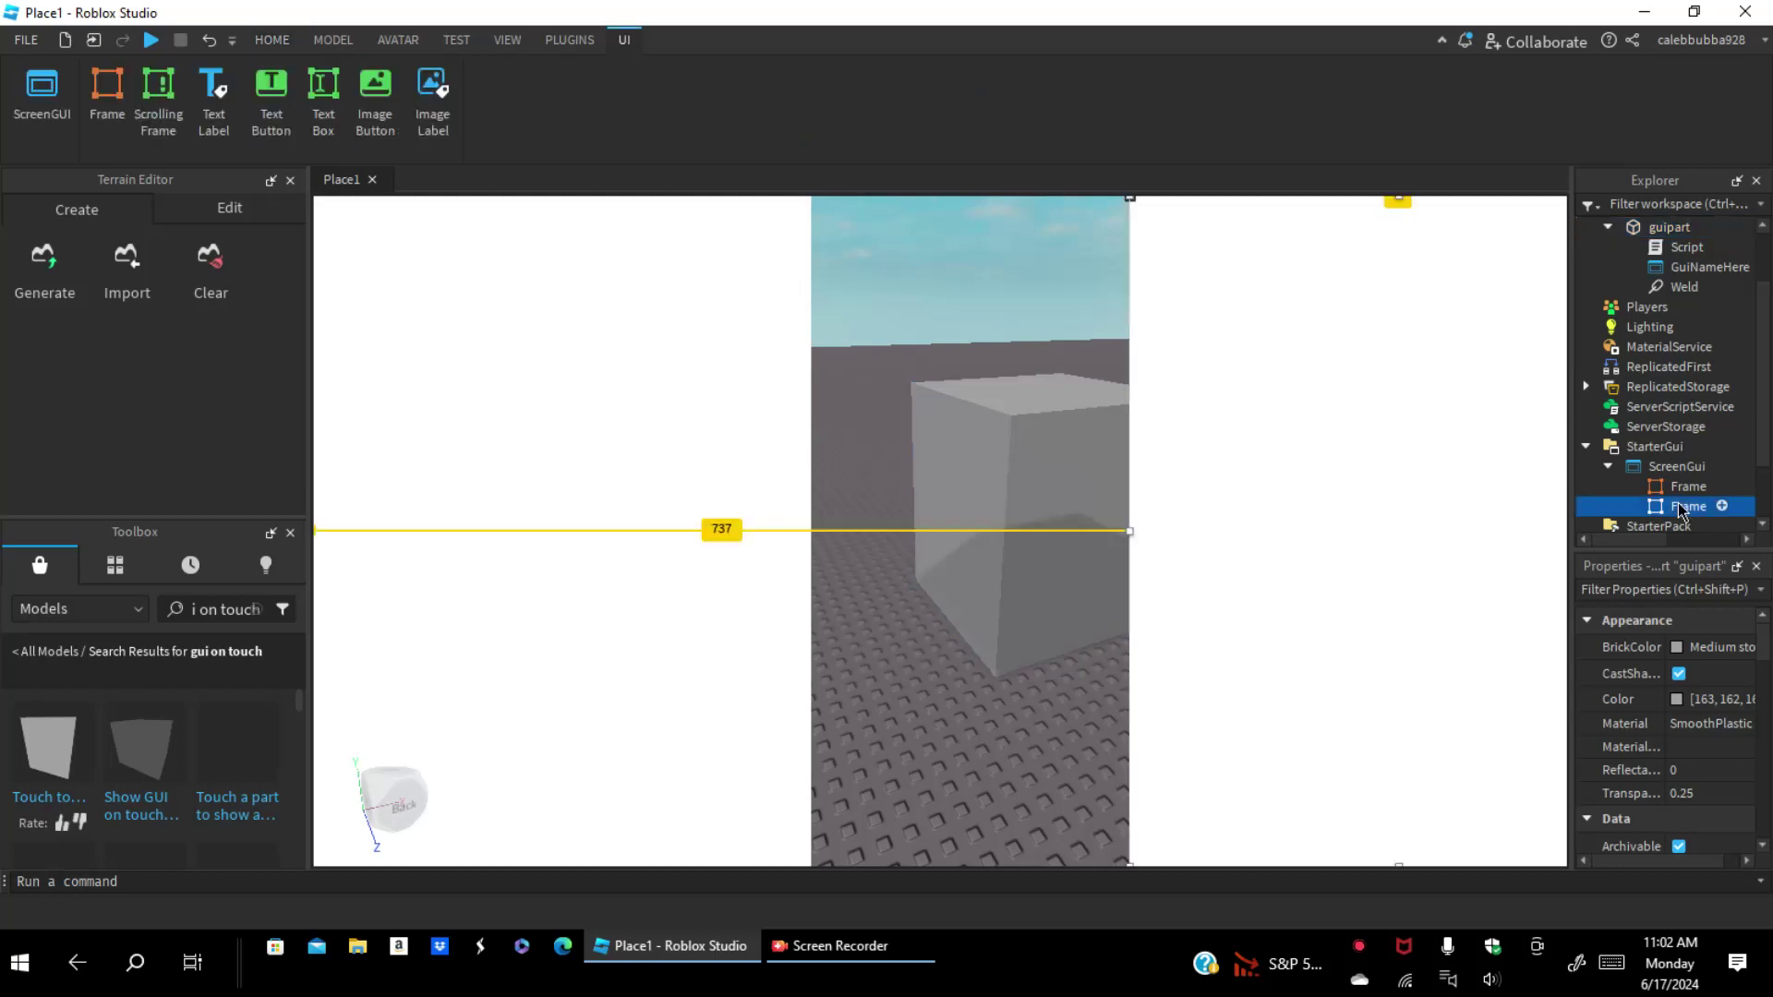
{"action": "right_click", "coordinate": [1681, 503]}
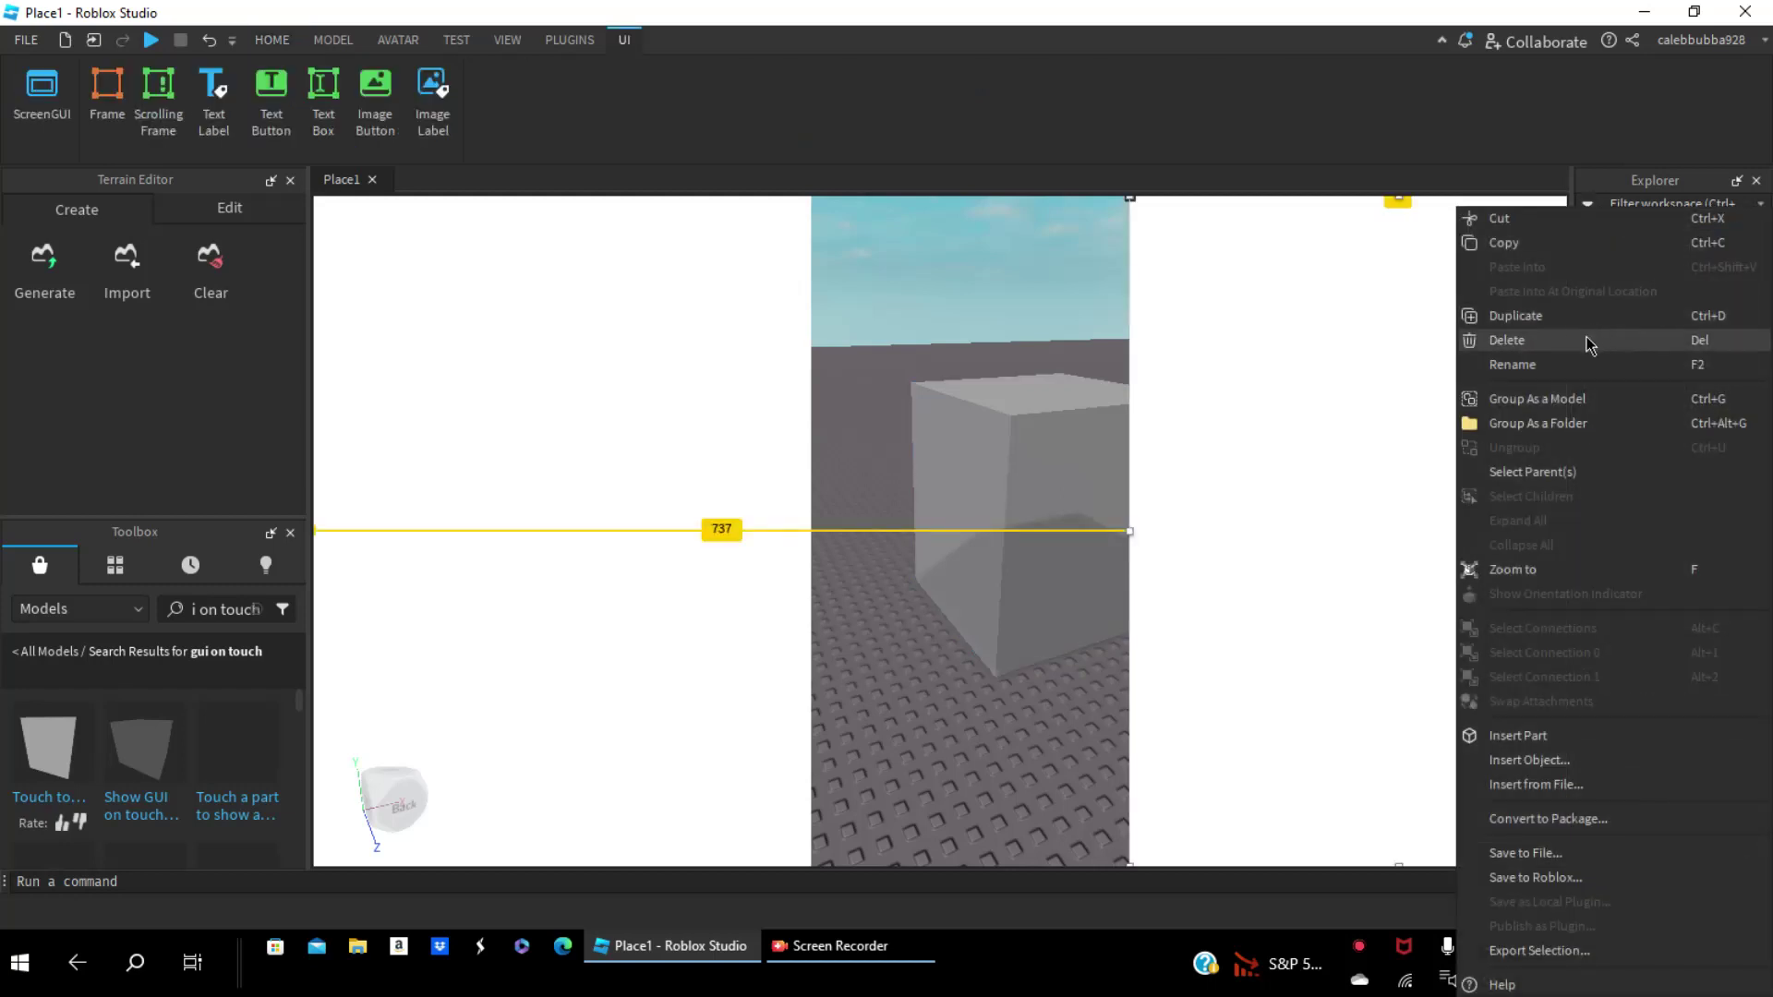
{"action": "left_click", "coordinate": [1572, 323]}
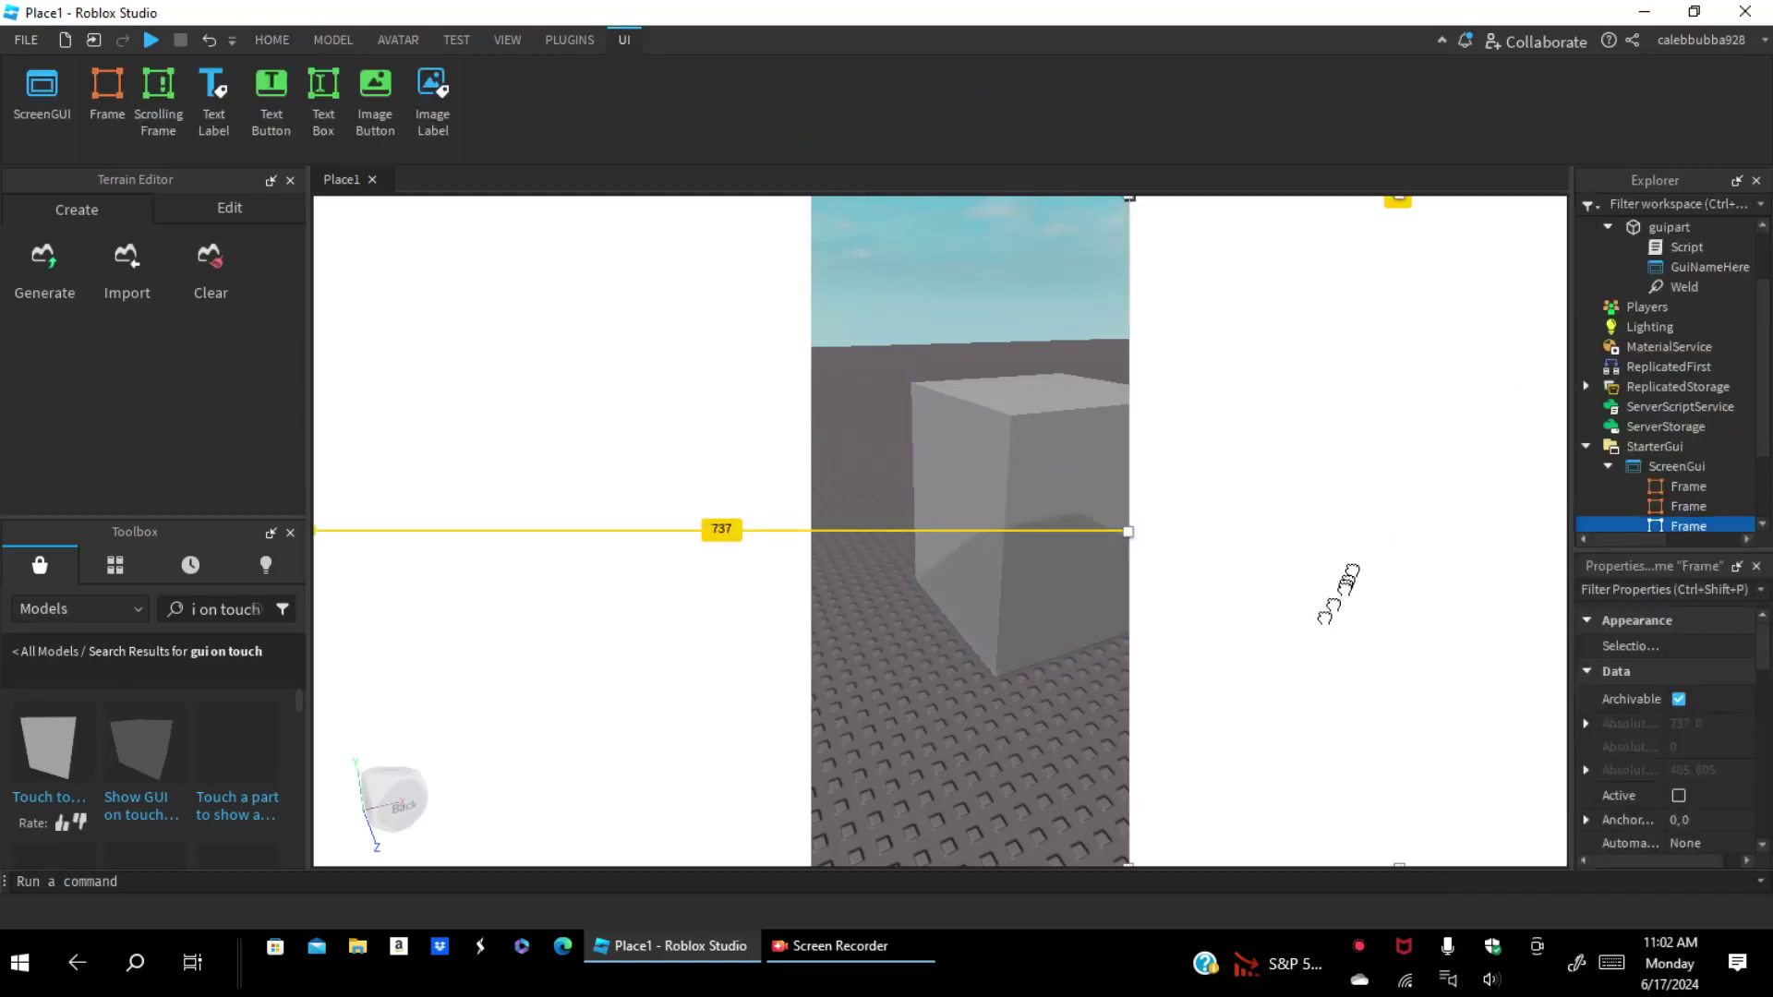
{"action": "left_click_drag", "start_coordinate": [1326, 601], "coordinate": [1112, 908]}
{"action": "left_click_drag", "start_coordinate": [1060, 854], "coordinate": [793, 723]}
{"action": "left_click_drag", "start_coordinate": [859, 670], "coordinate": [928, 552]}
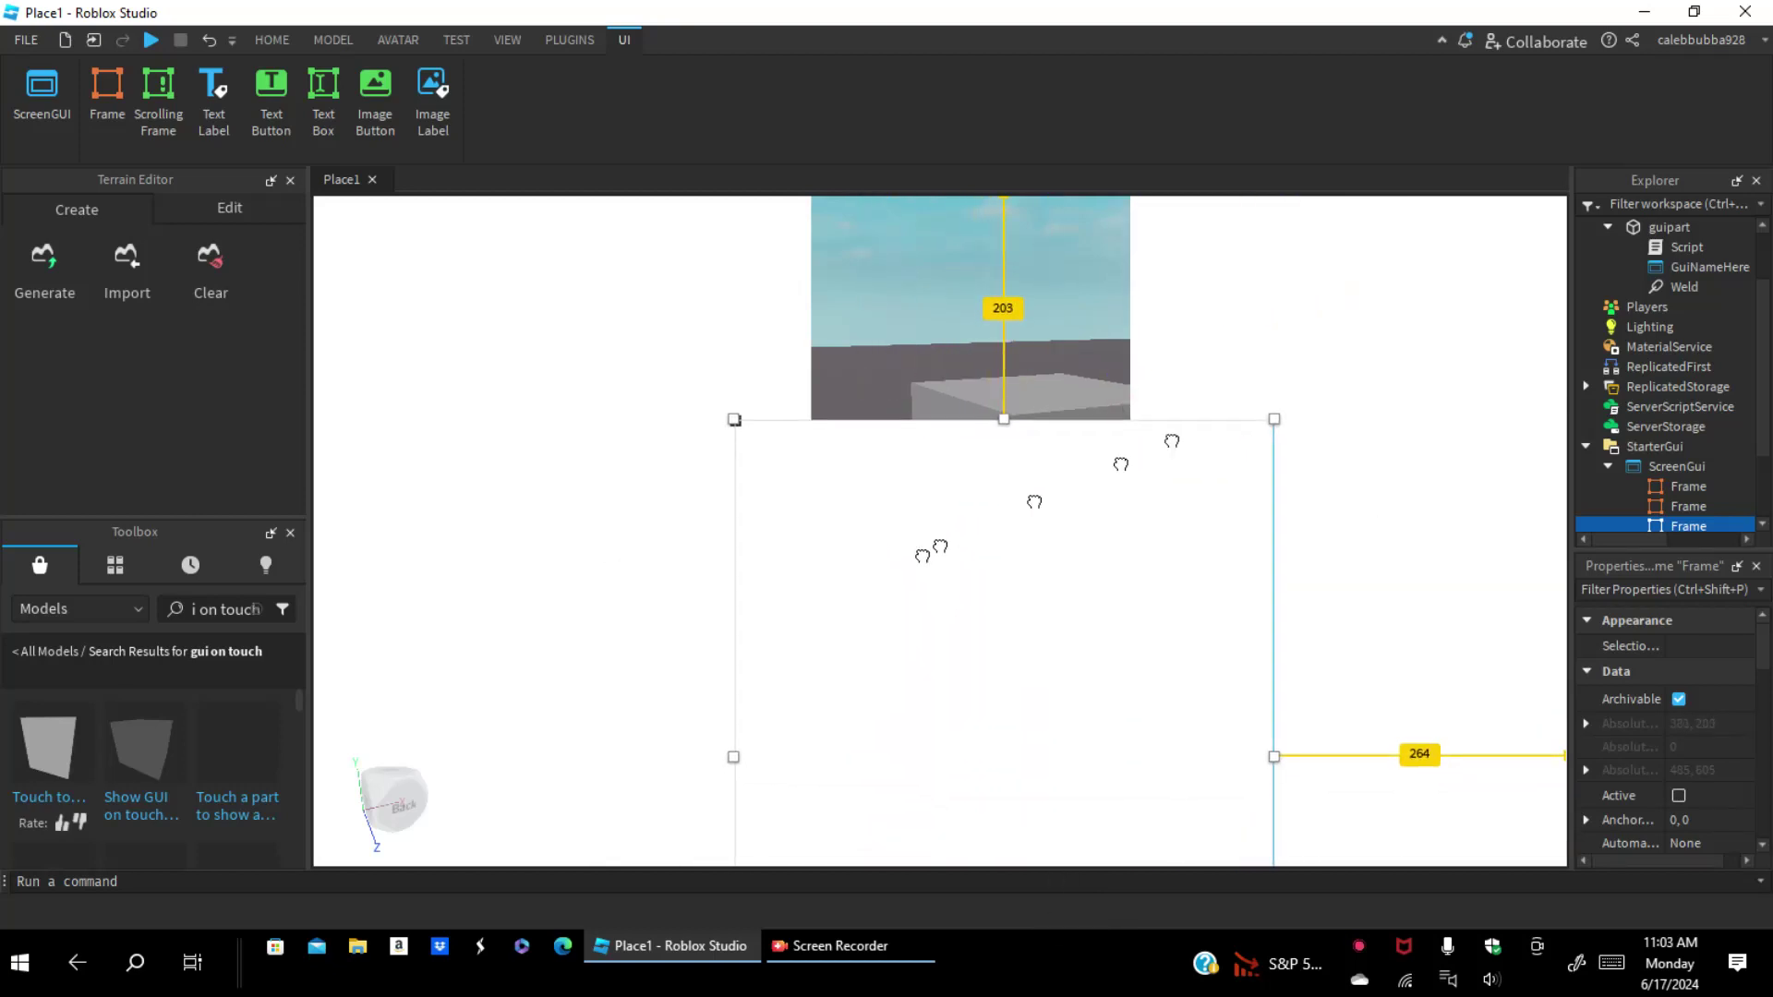
Step: Insert a TextLabel reading 'Label' into the ScreenGui
{"action": "left_click", "coordinate": [1358, 367]}
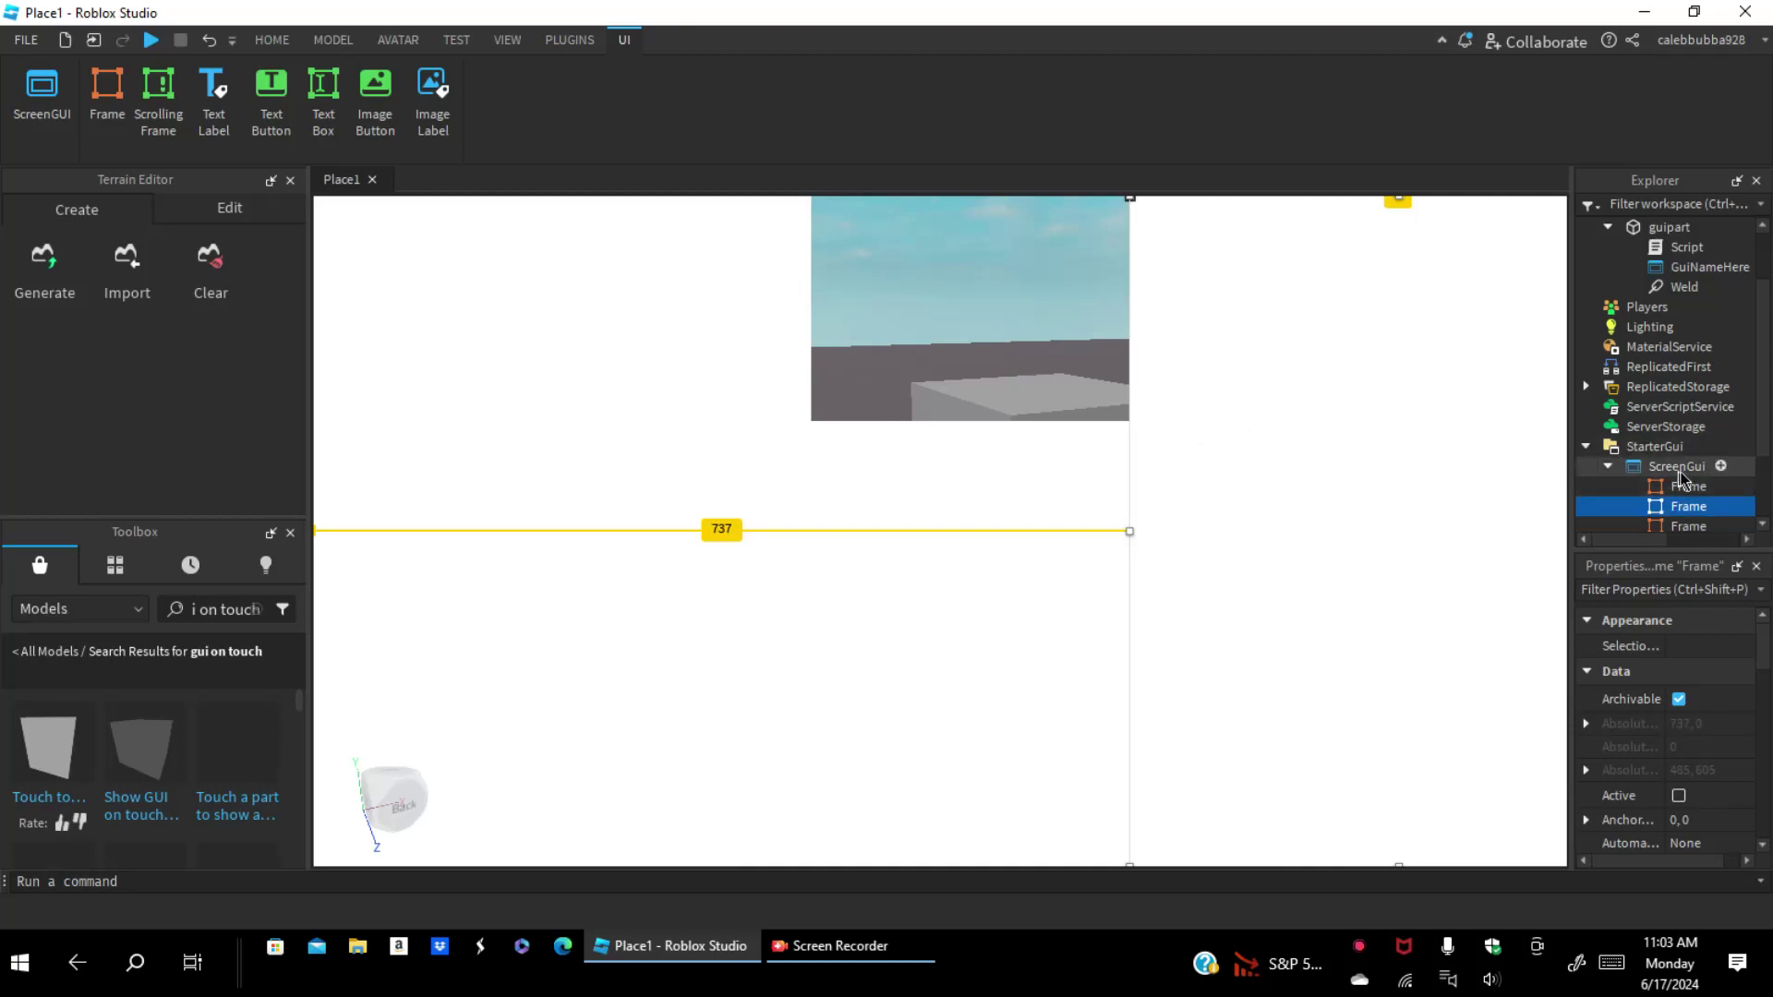
{"action": "left_click", "coordinate": [1720, 467]}
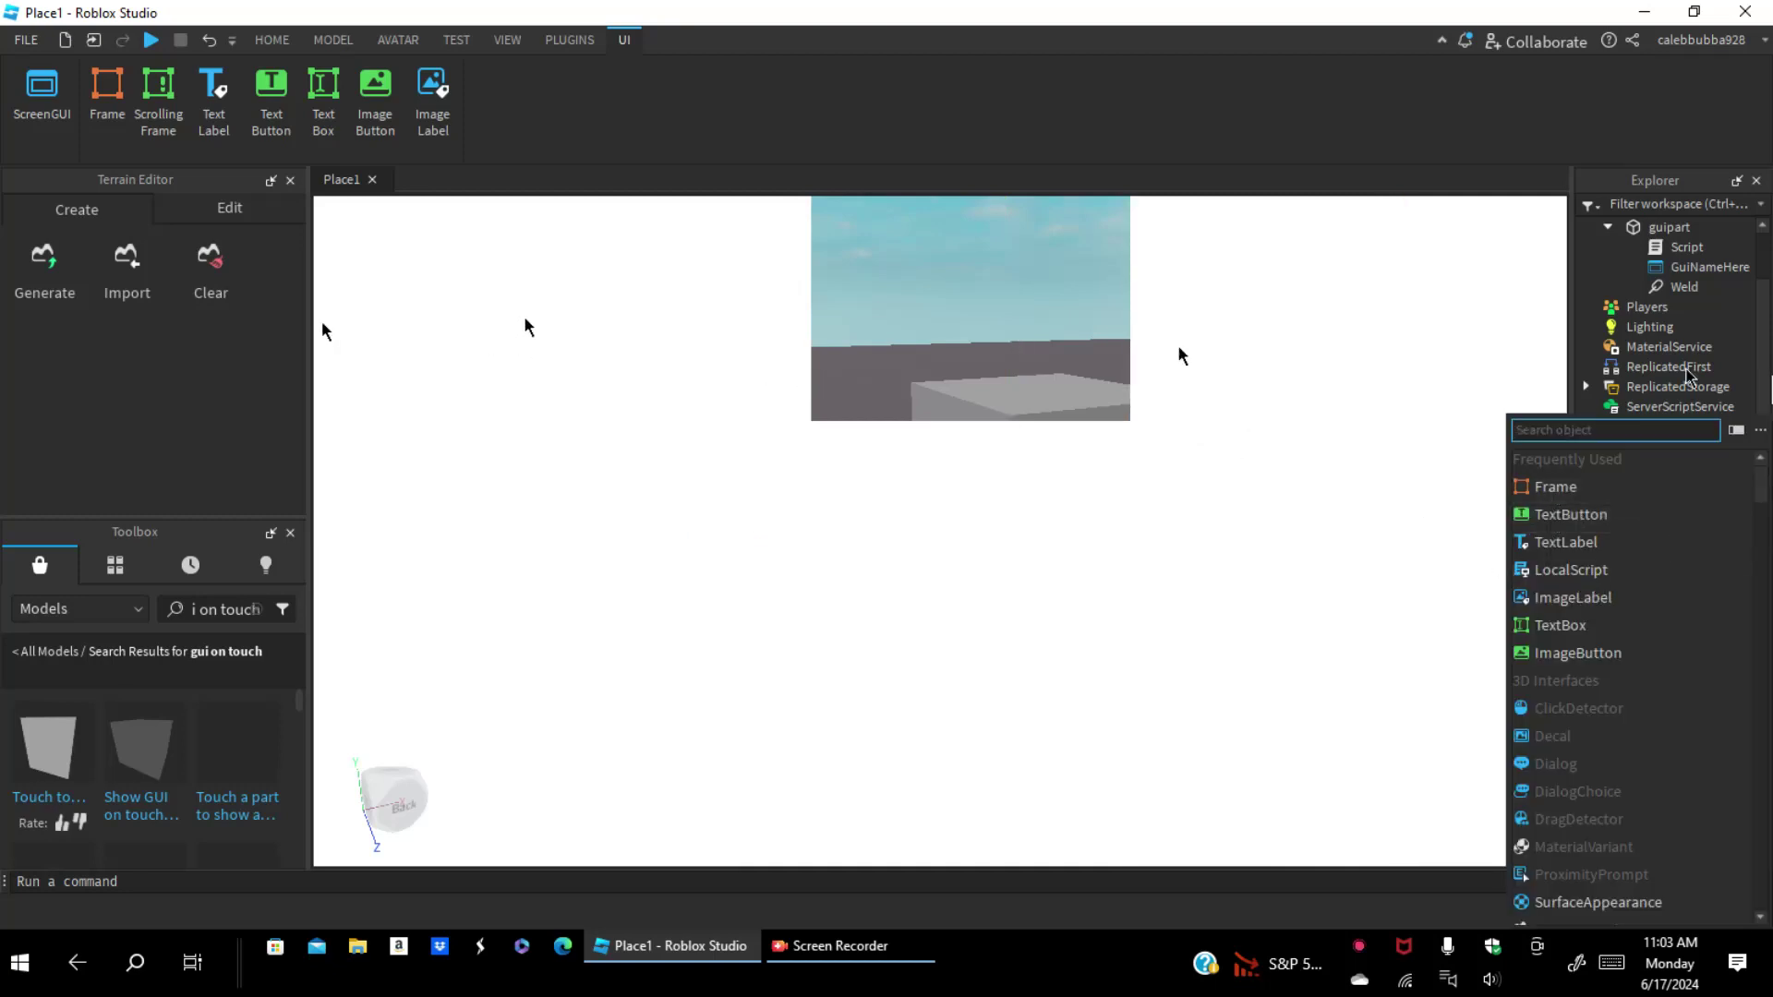
{"action": "left_click", "coordinate": [1640, 543]}
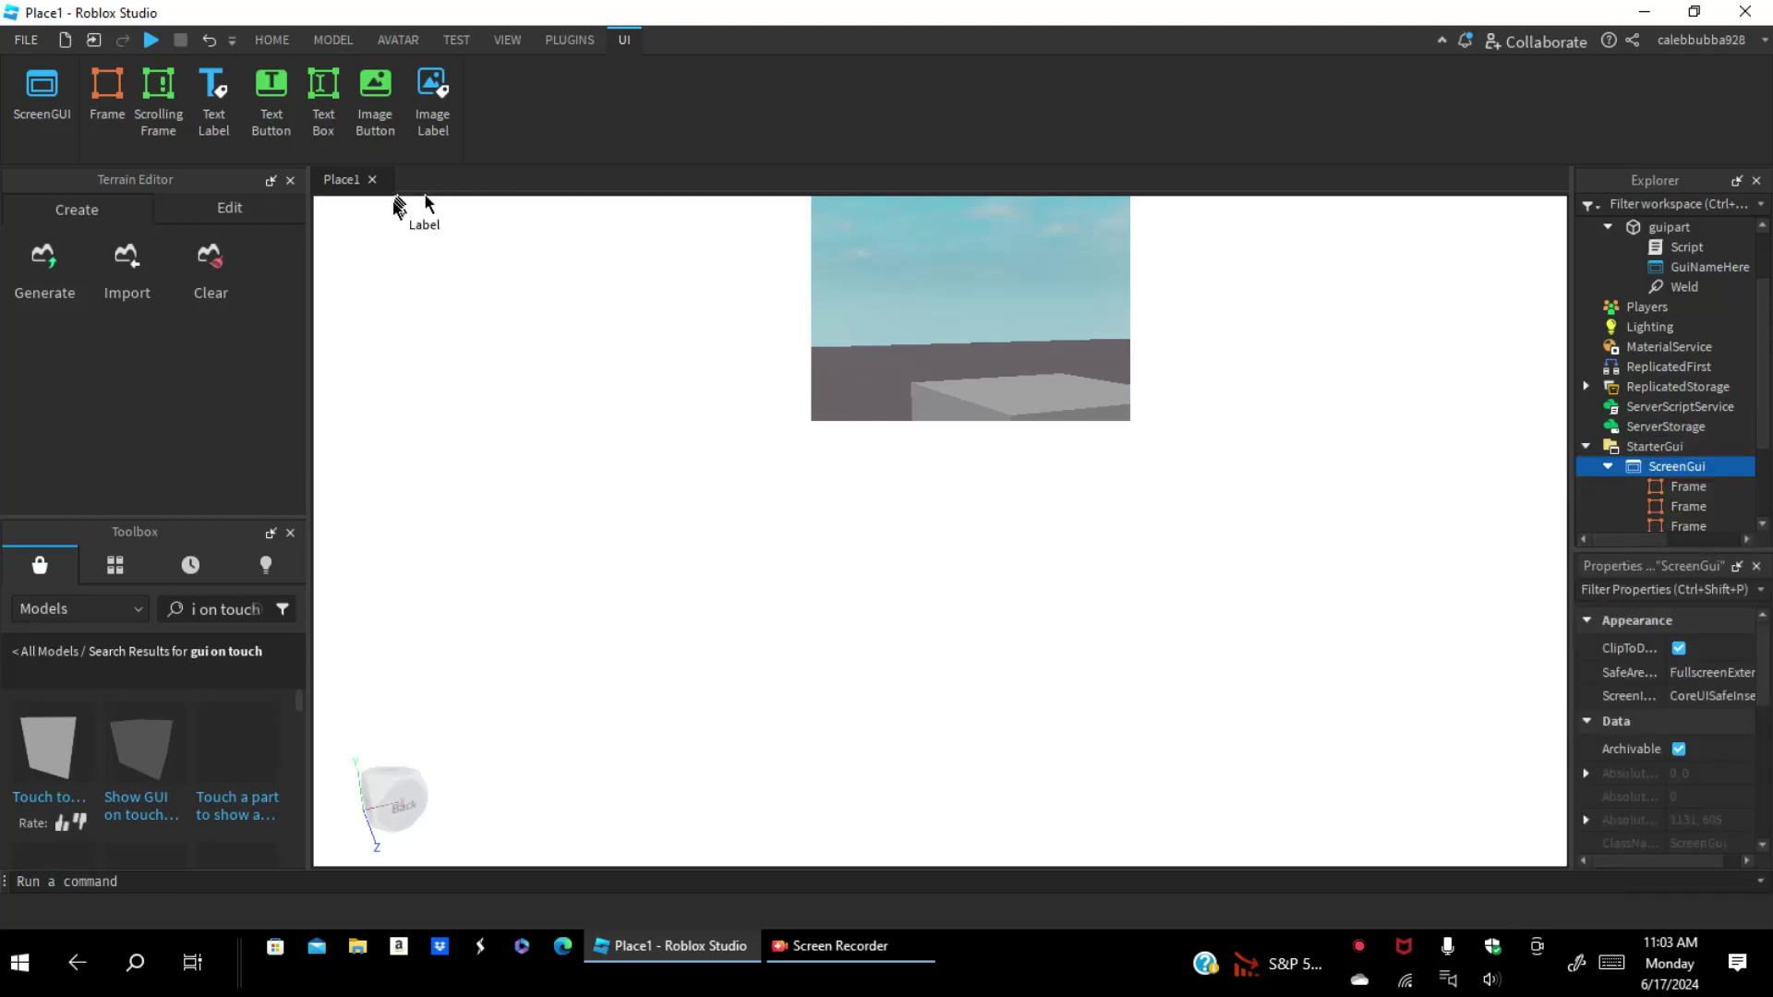
Step: Move the TextLabel to the screen centre and set its Text to 'boring ending'
{"action": "left_click", "coordinate": [420, 242]}
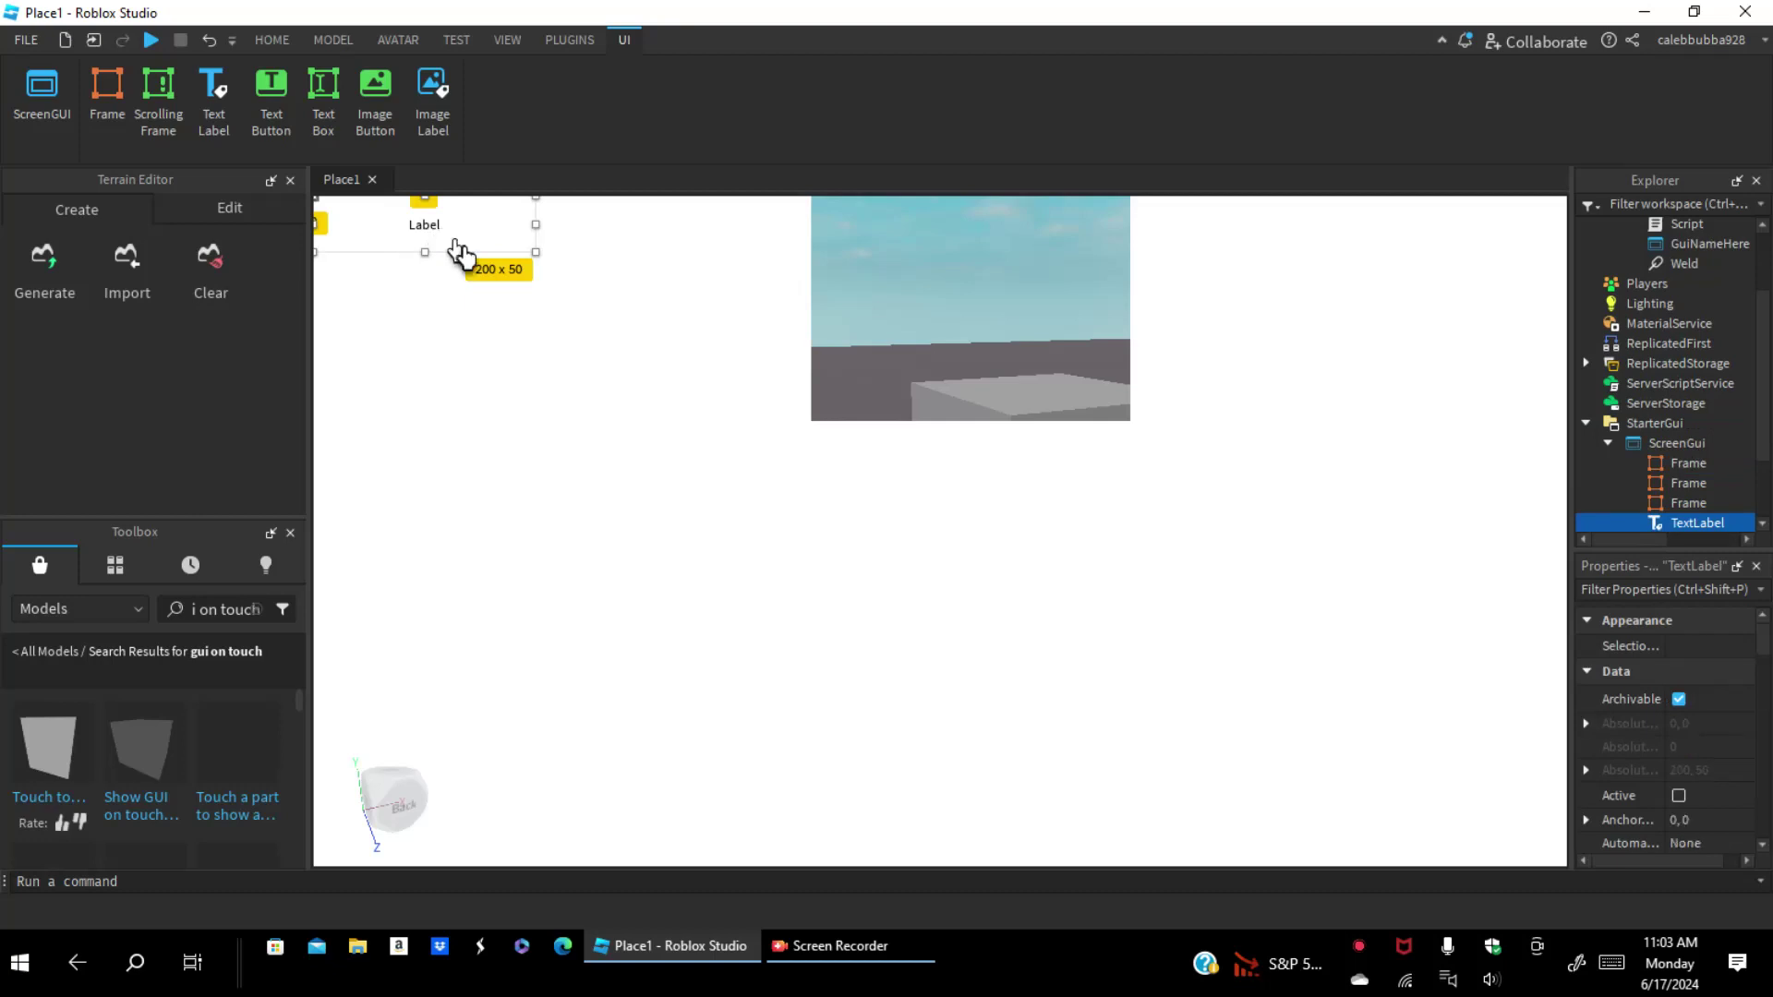
{"action": "left_click_drag", "start_coordinate": [463, 257], "coordinate": [986, 510]}
{"action": "scroll", "coordinate": [1700, 471], "scroll_direction": "down", "scroll_amount": 1}
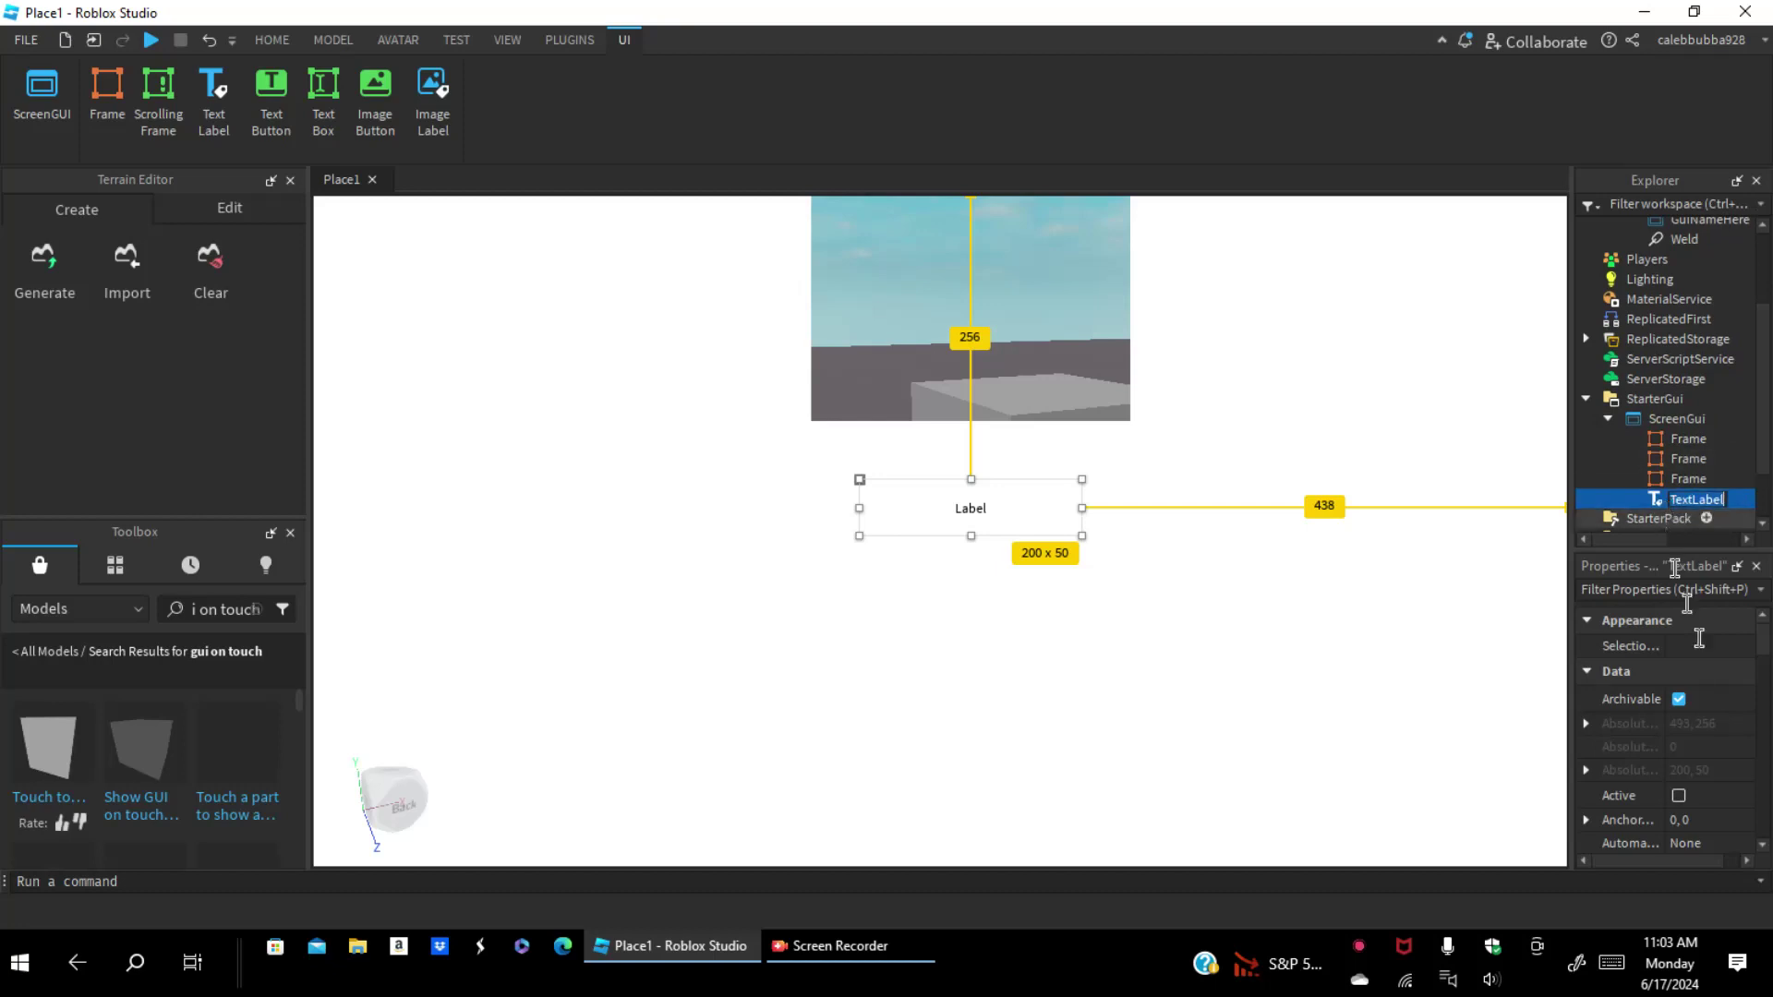
{"action": "scroll", "coordinate": [1767, 720], "scroll_direction": "down", "scroll_amount": 3}
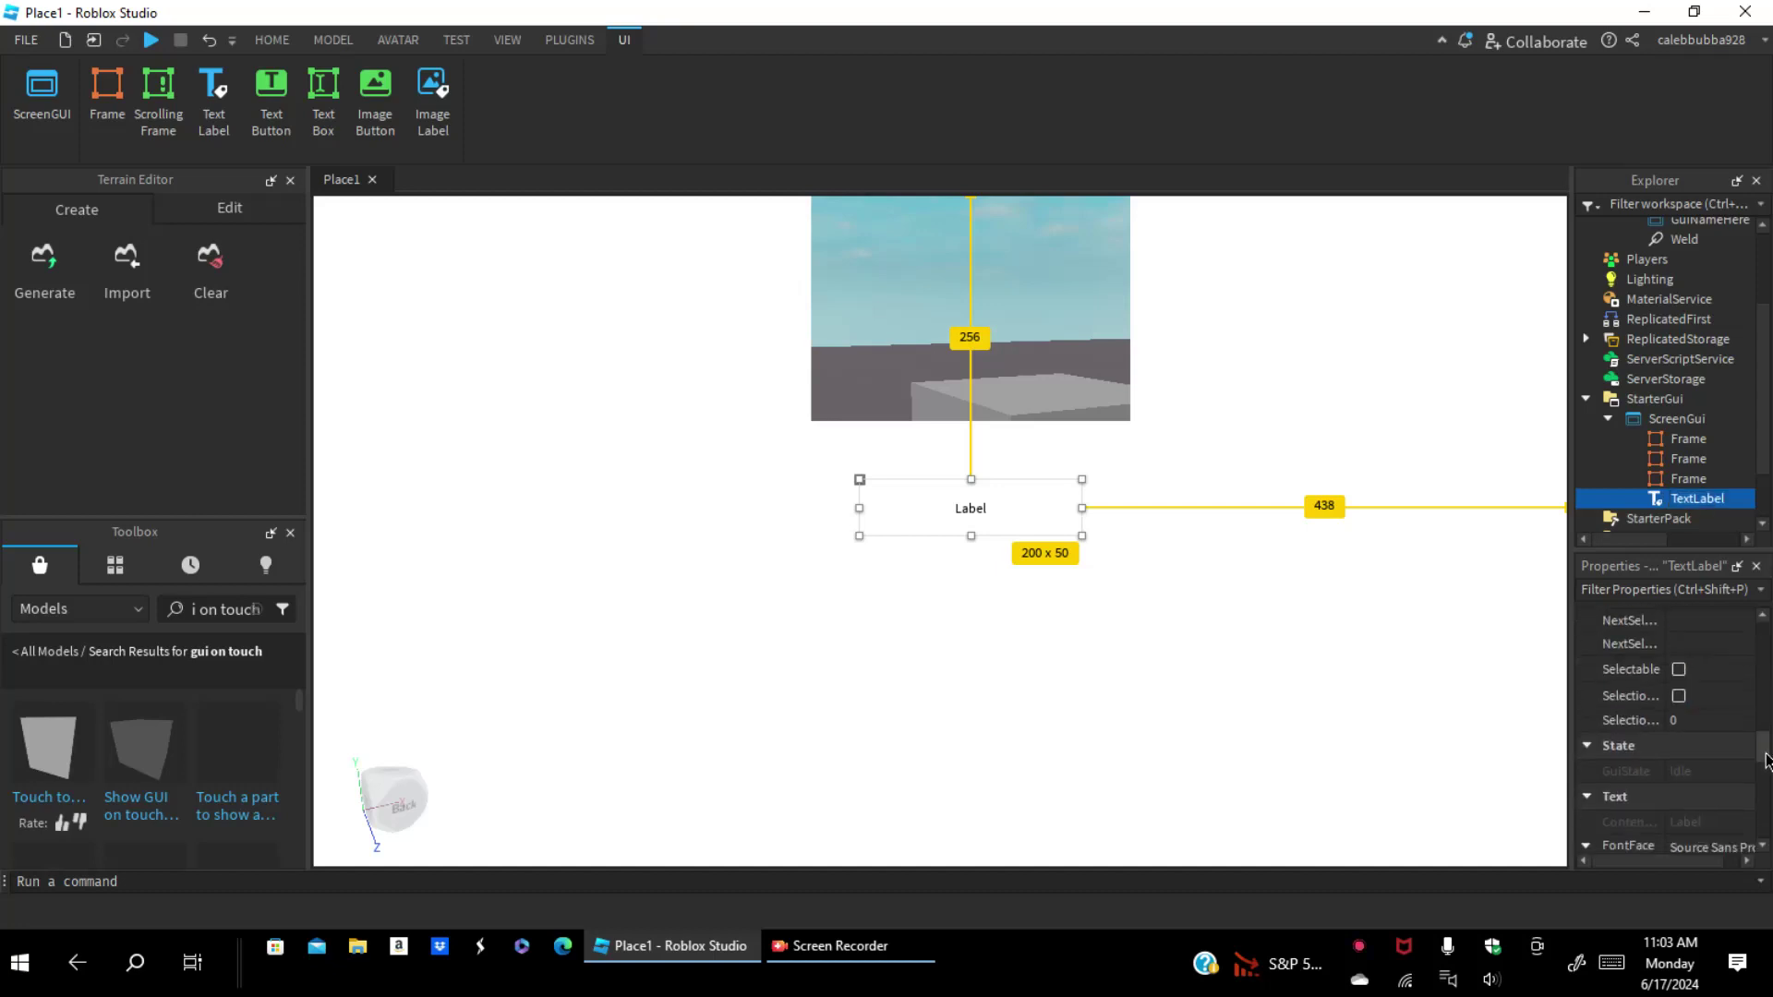
{"action": "left_click_drag", "start_coordinate": [1766, 759], "coordinate": [1765, 782]}
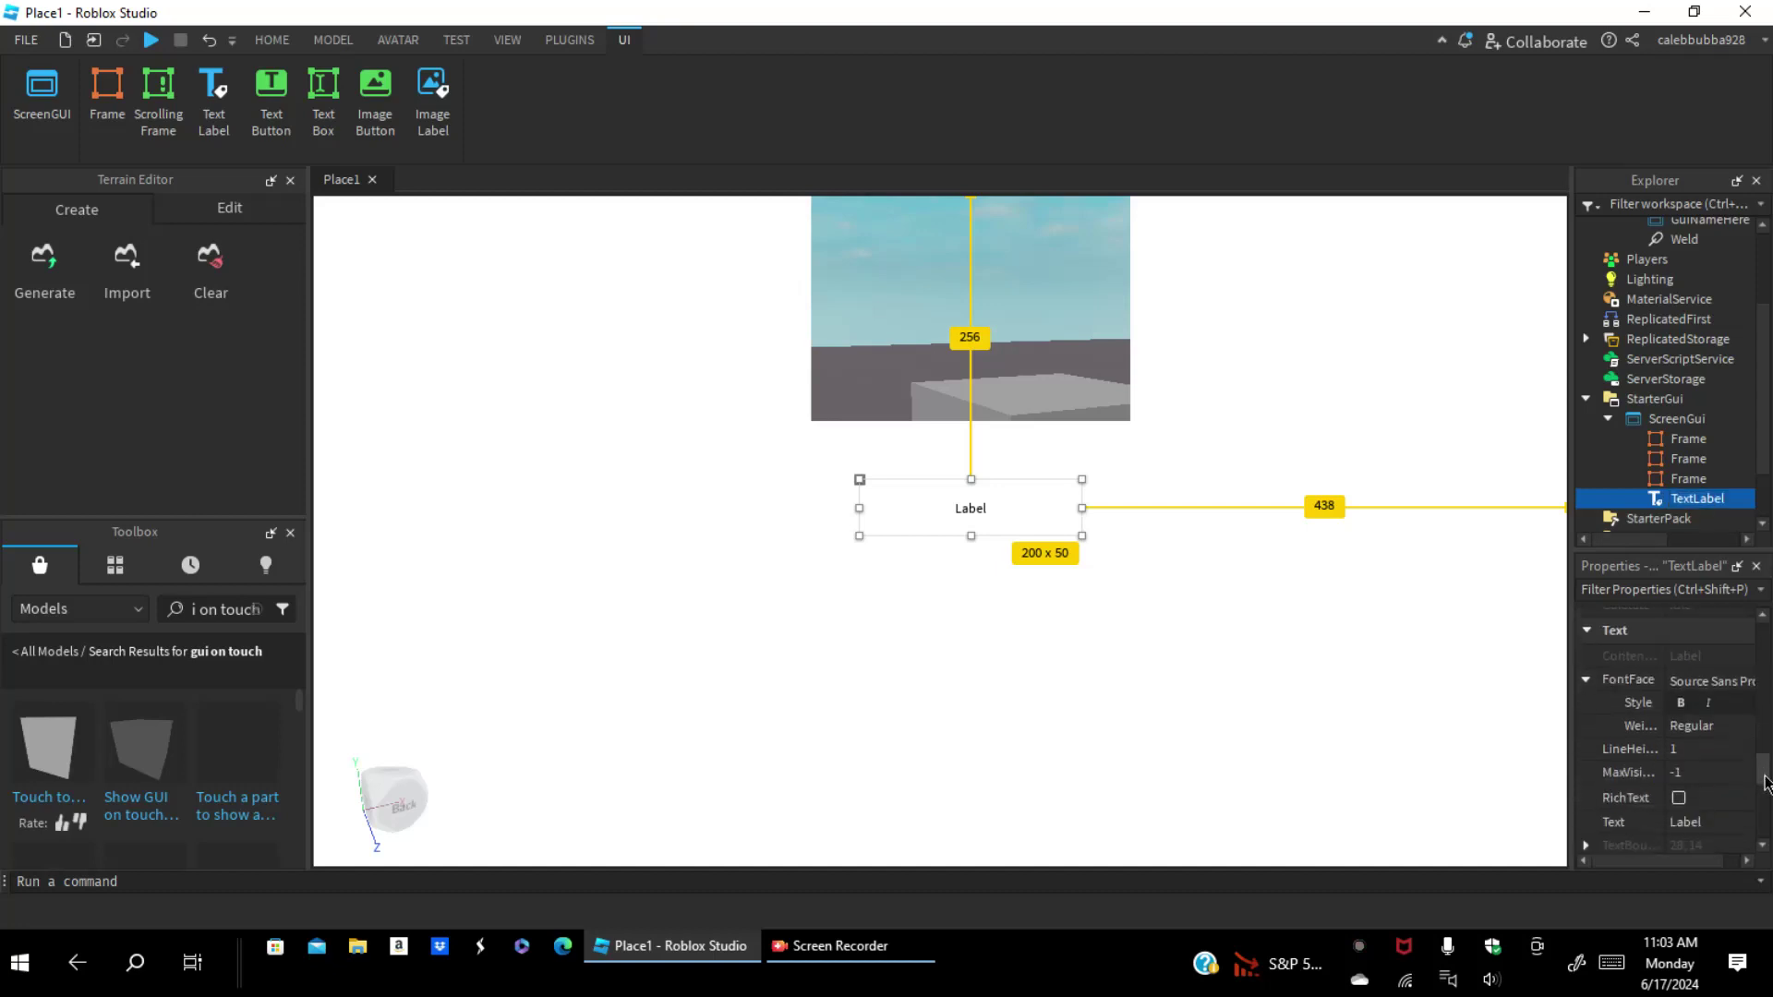
{"action": "left_click", "coordinate": [1727, 821]}
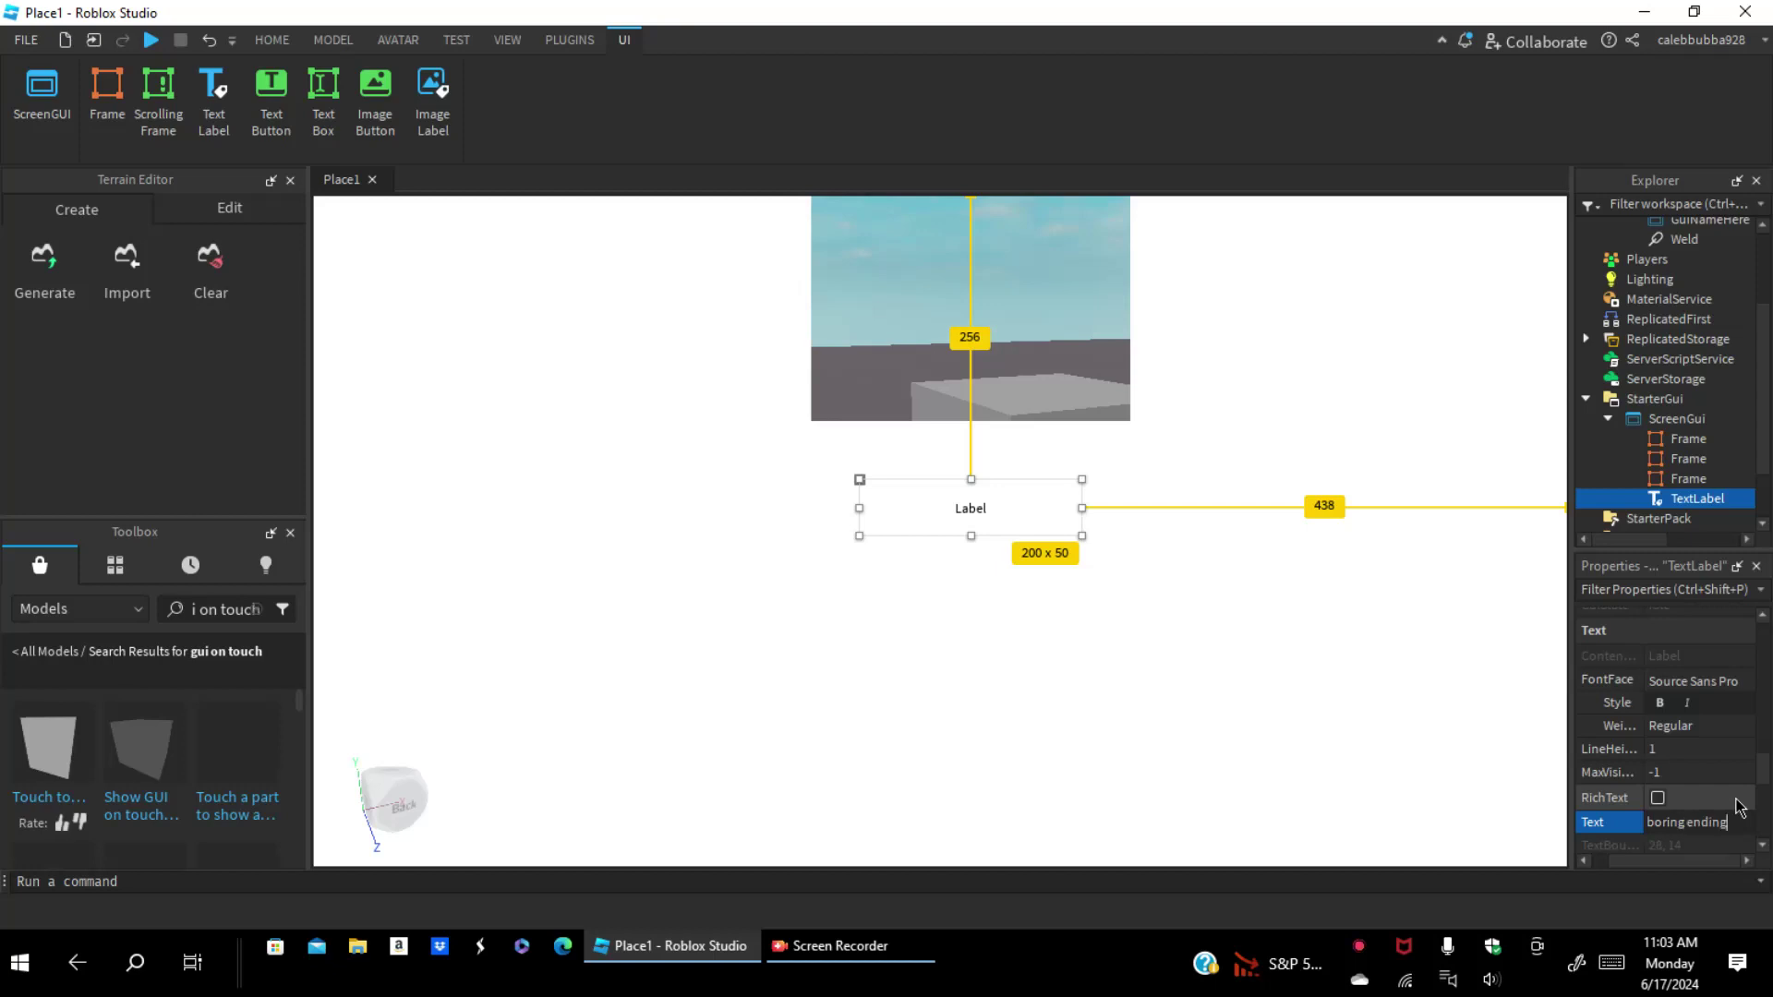
{"action": "left_click", "coordinate": [1631, 799]}
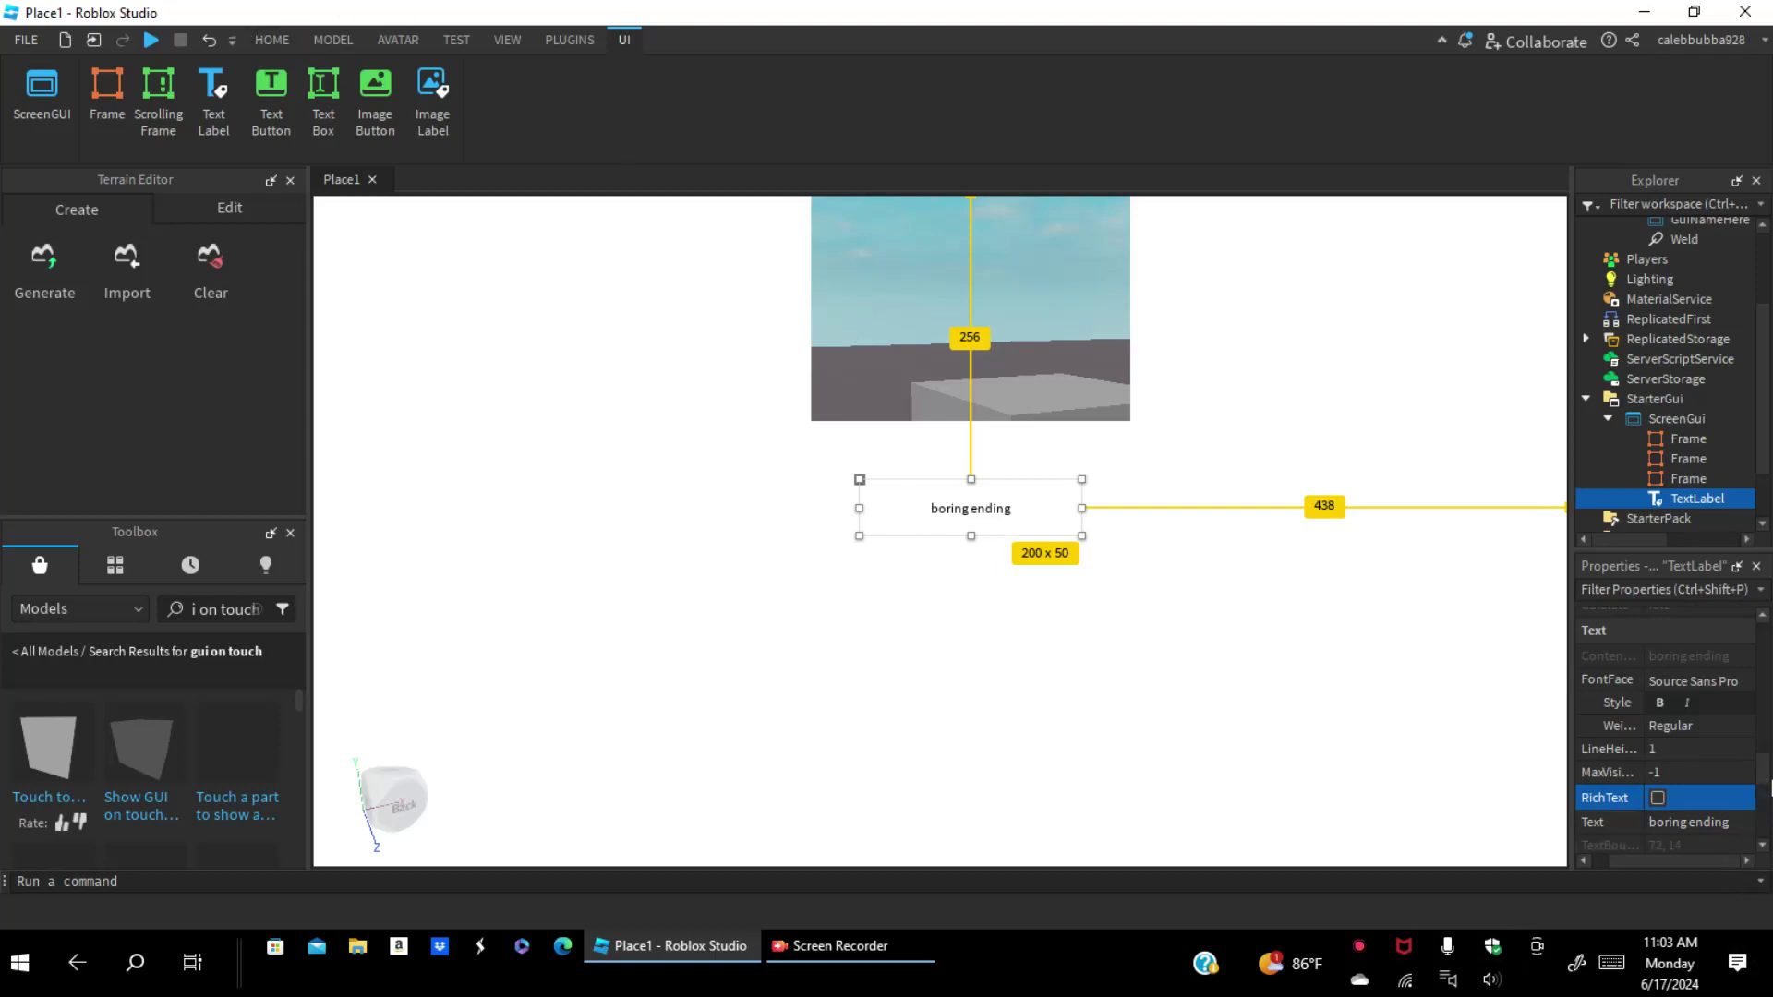
Step: Close the Toolbox and Terrain Editor panels so the viewport widens
{"action": "left_click_drag", "start_coordinate": [1764, 789], "coordinate": [1757, 809]}
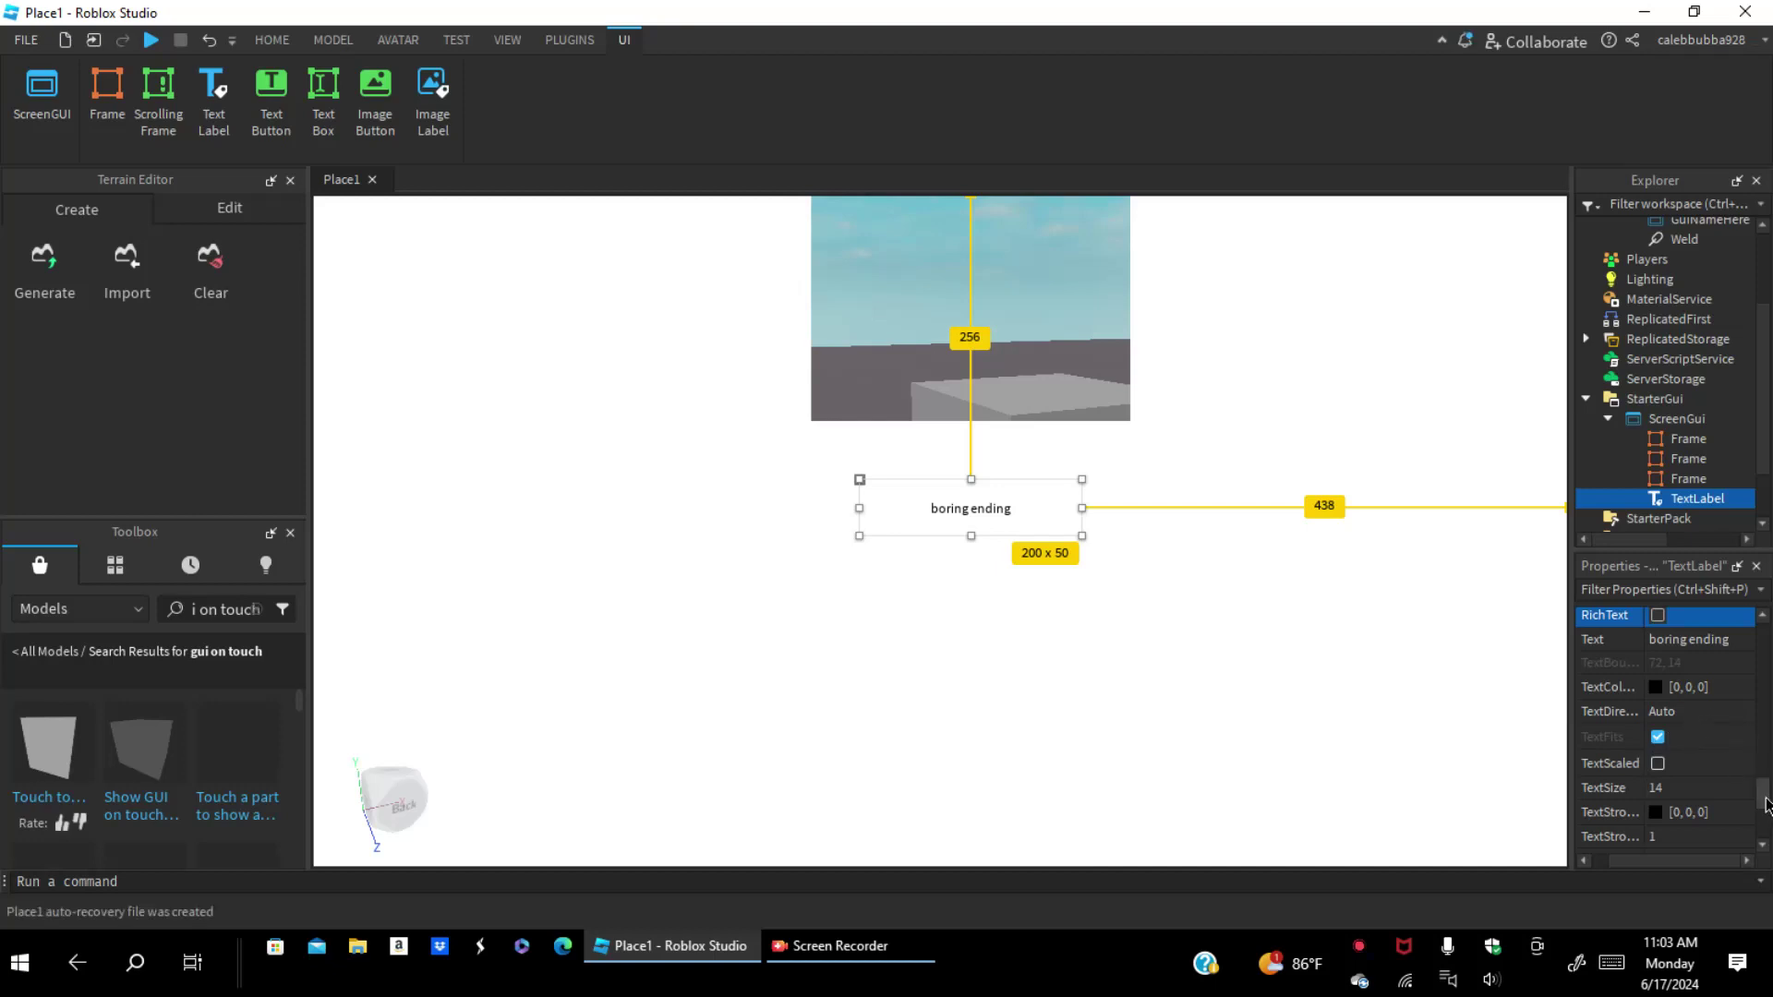
{"action": "left_click_drag", "start_coordinate": [1765, 815], "coordinate": [1751, 619]}
{"action": "left_click", "coordinate": [1758, 703]}
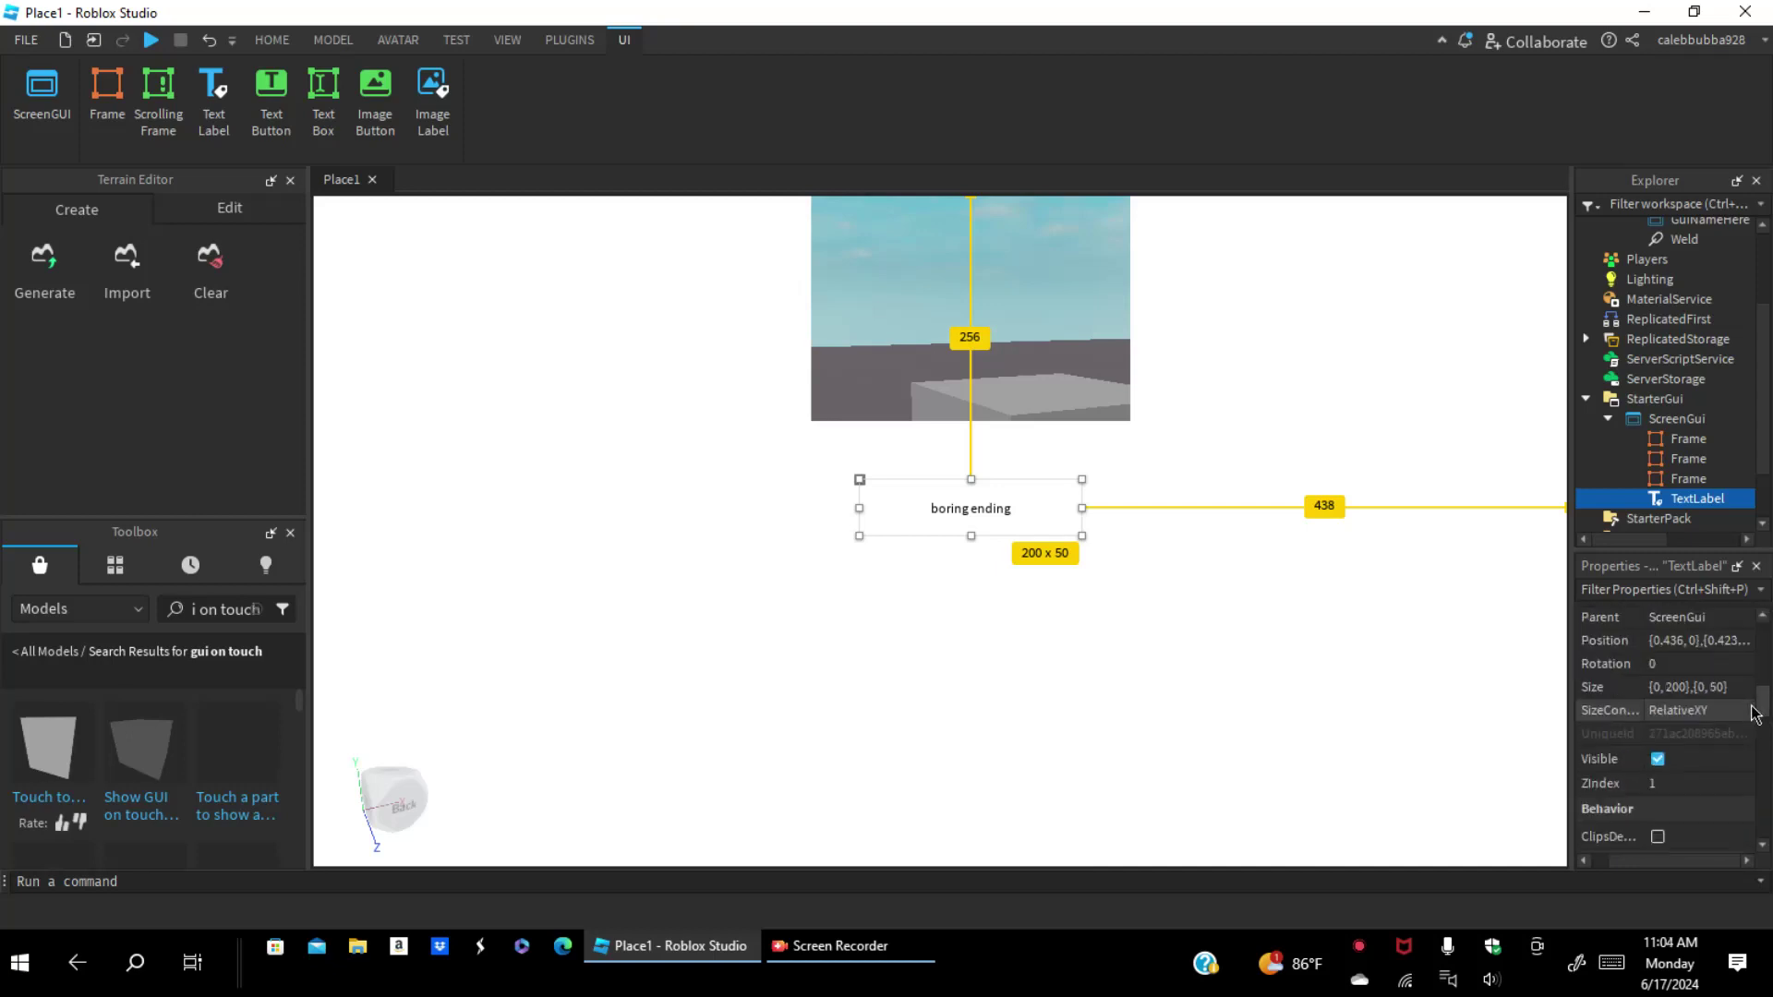
{"action": "scroll", "coordinate": [1747, 713], "scroll_direction": "up", "scroll_amount": 1}
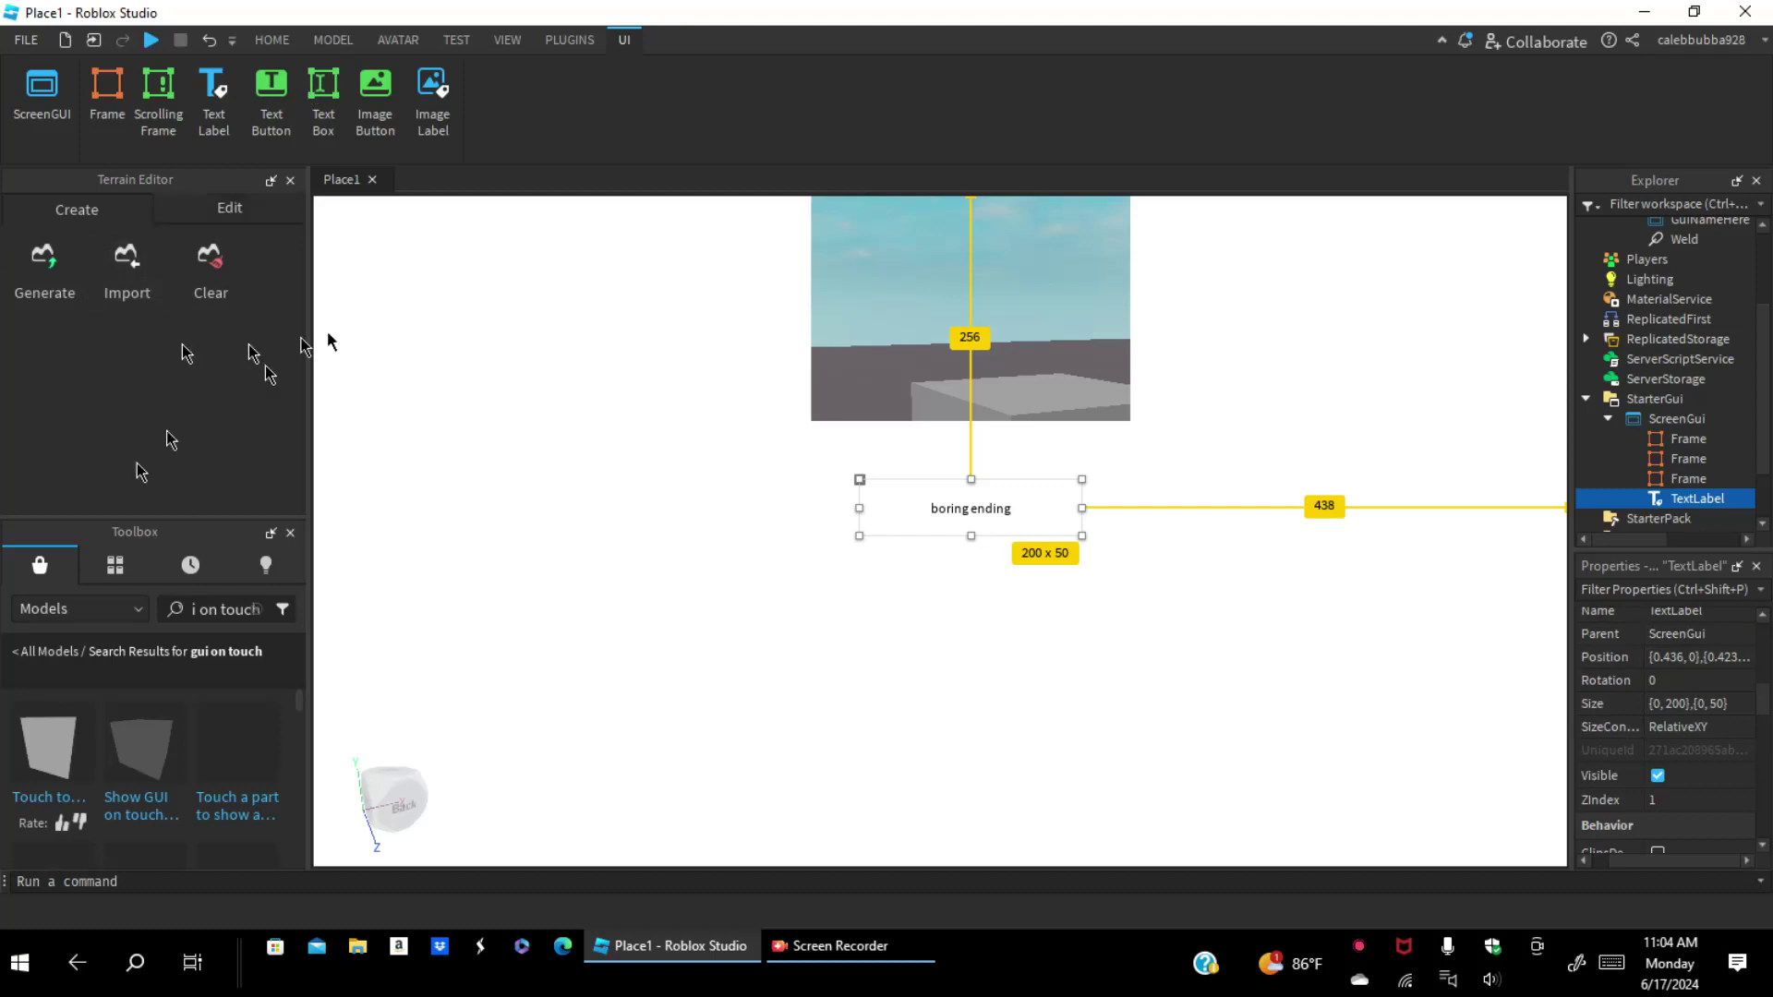
{"action": "left_click", "coordinate": [291, 534]}
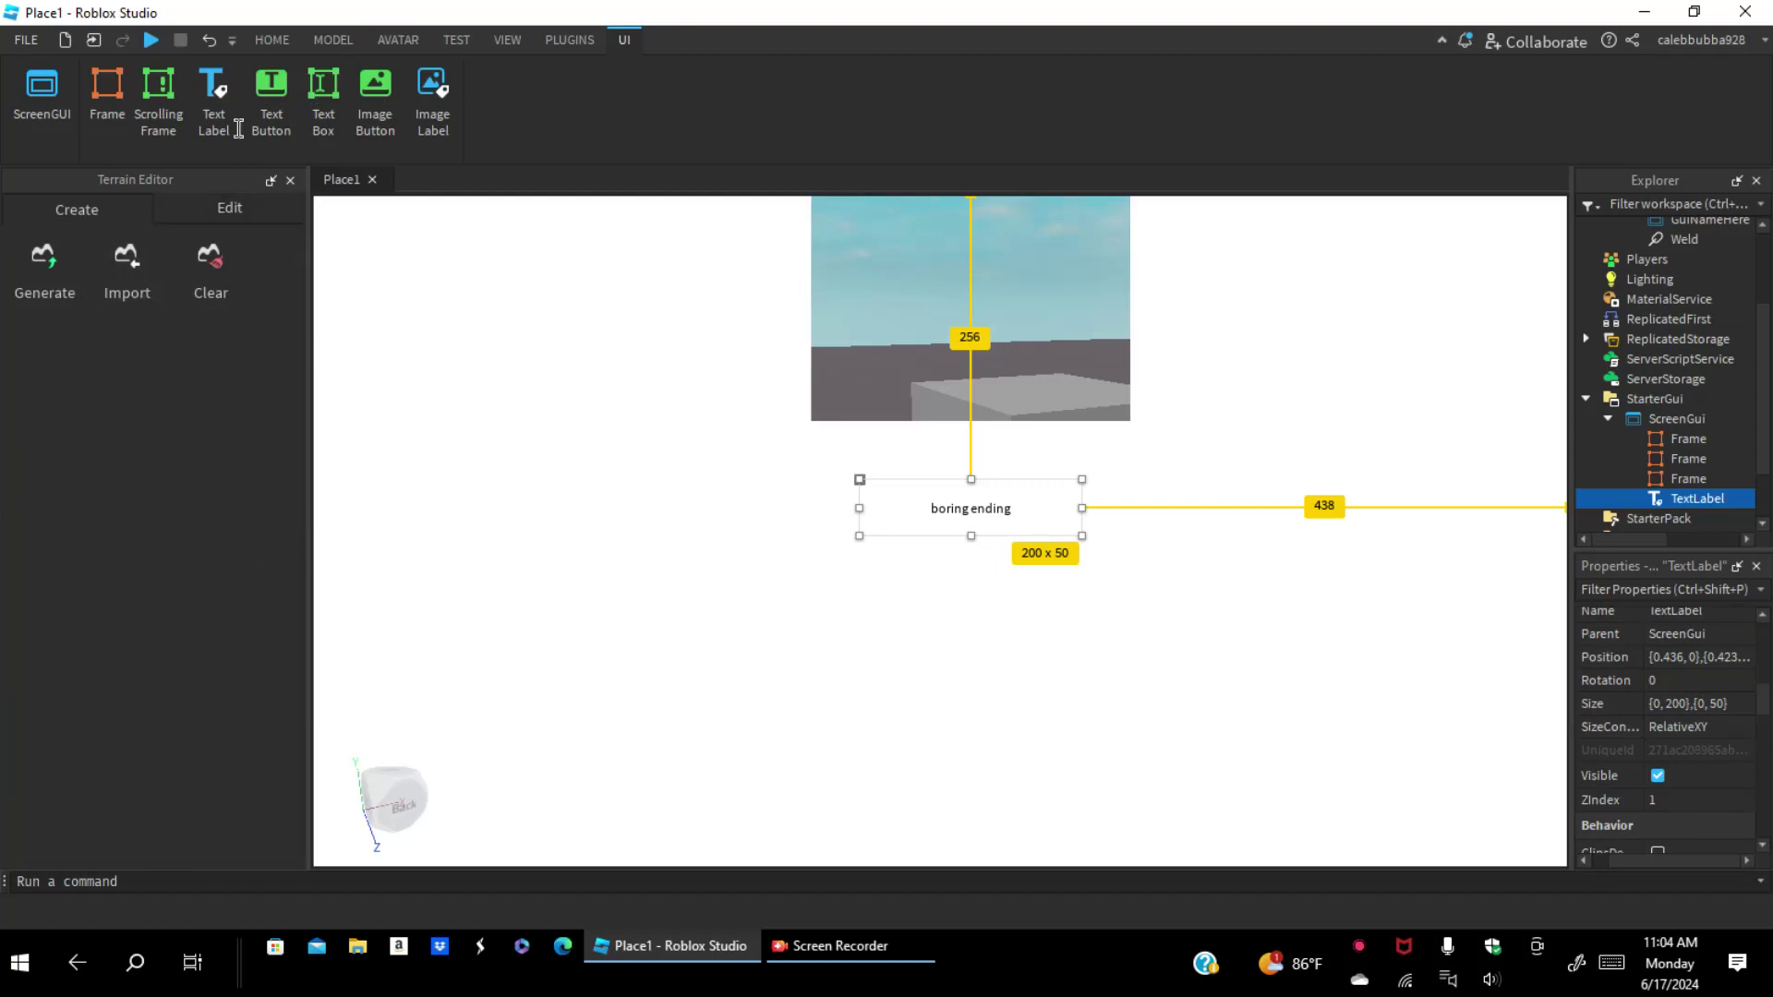
{"action": "left_click", "coordinate": [290, 180]}
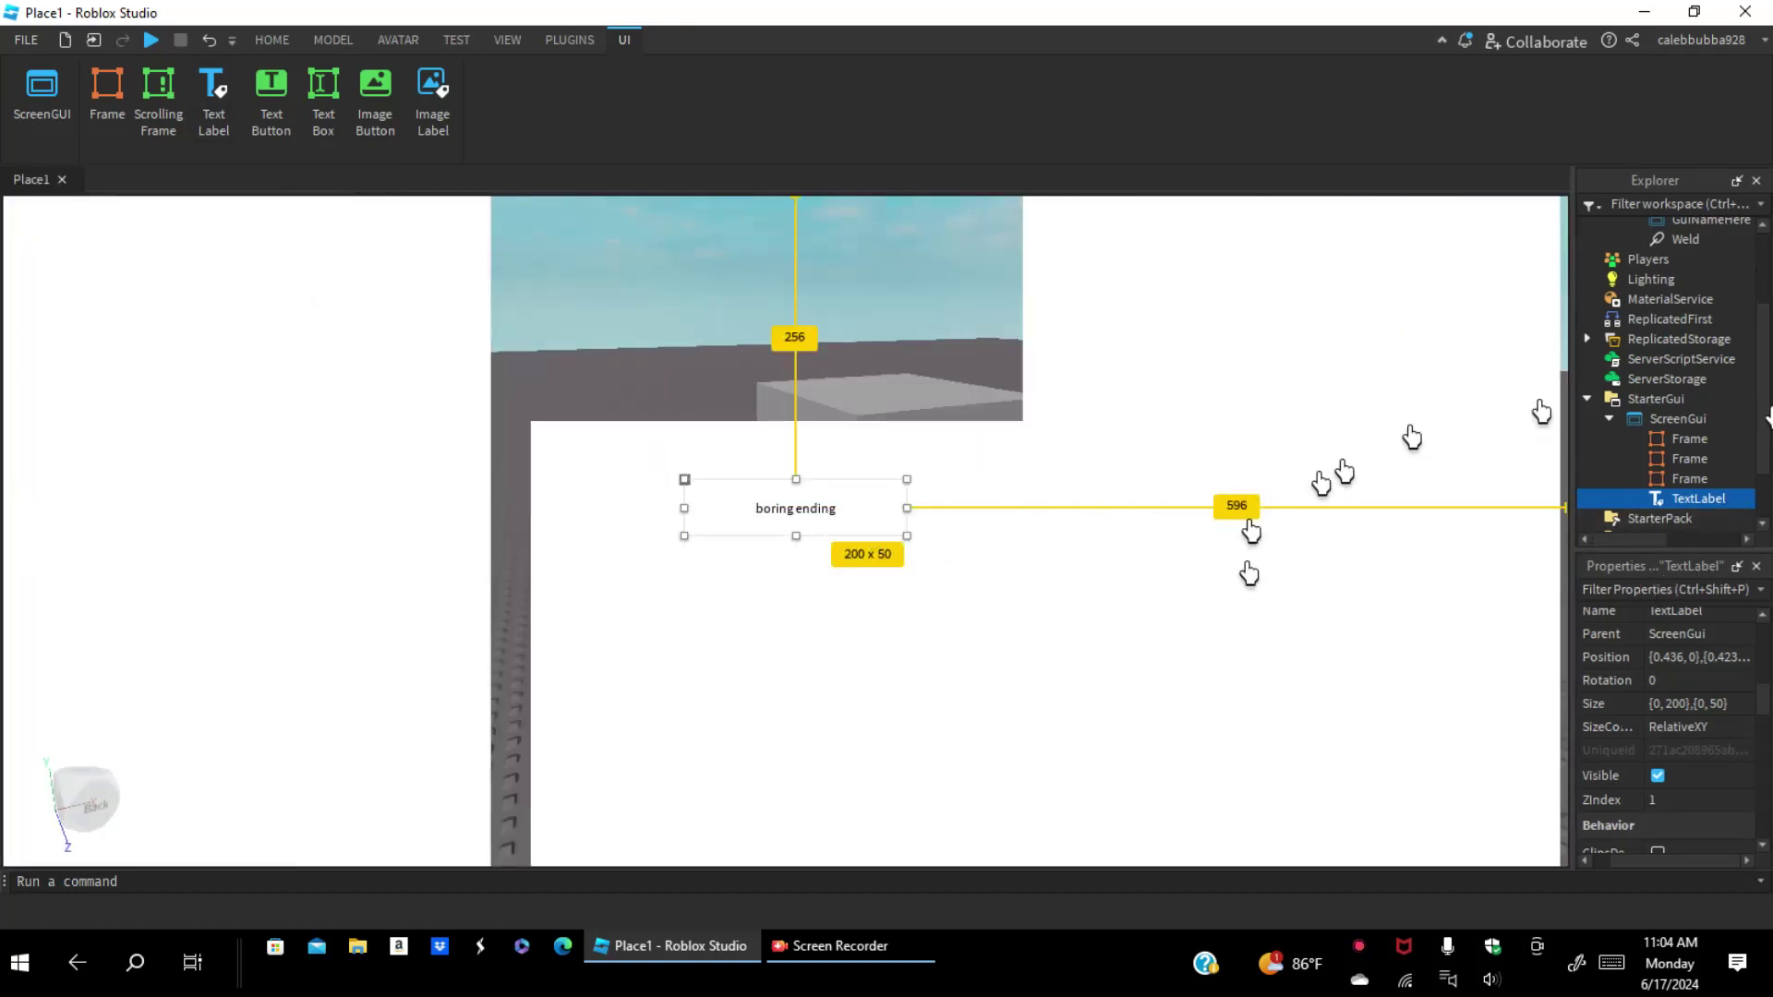
Step: Set the 'boring ending' label's TextSize from 14 to 100
{"action": "left_click_drag", "start_coordinate": [1762, 699], "coordinate": [1755, 778]}
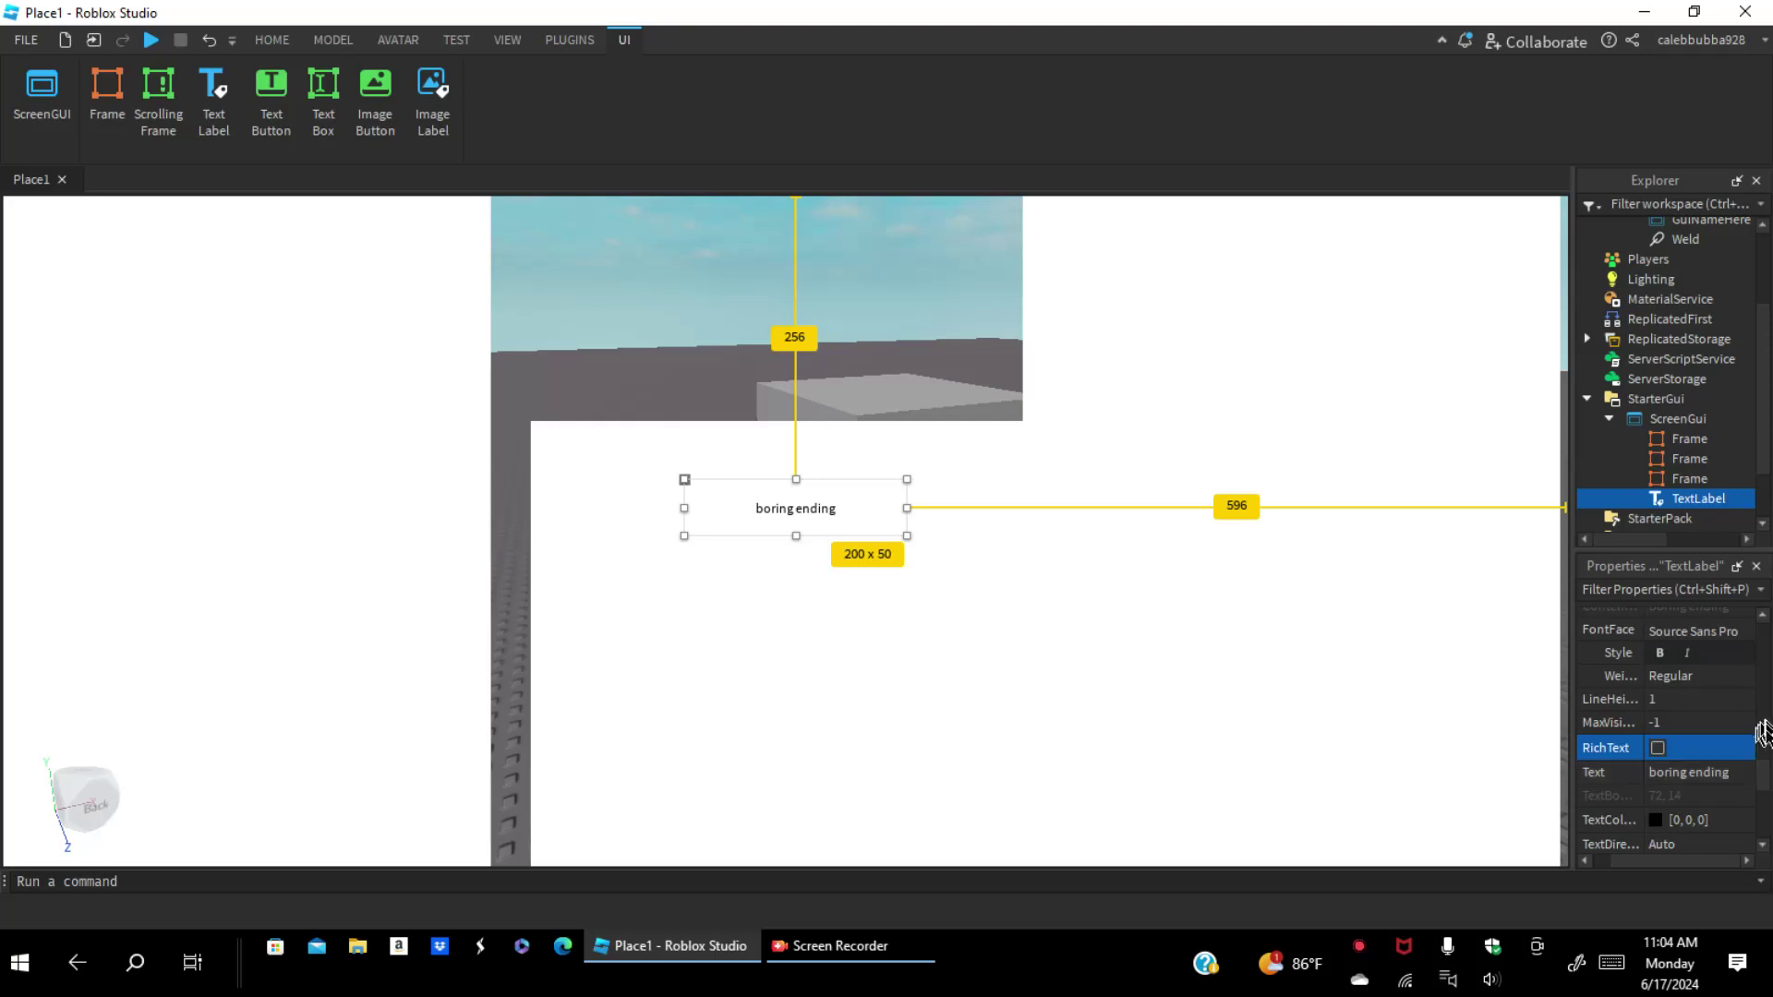
{"action": "left_click_drag", "start_coordinate": [1763, 783], "coordinate": [1763, 799]}
{"action": "left_click", "coordinate": [1677, 809]}
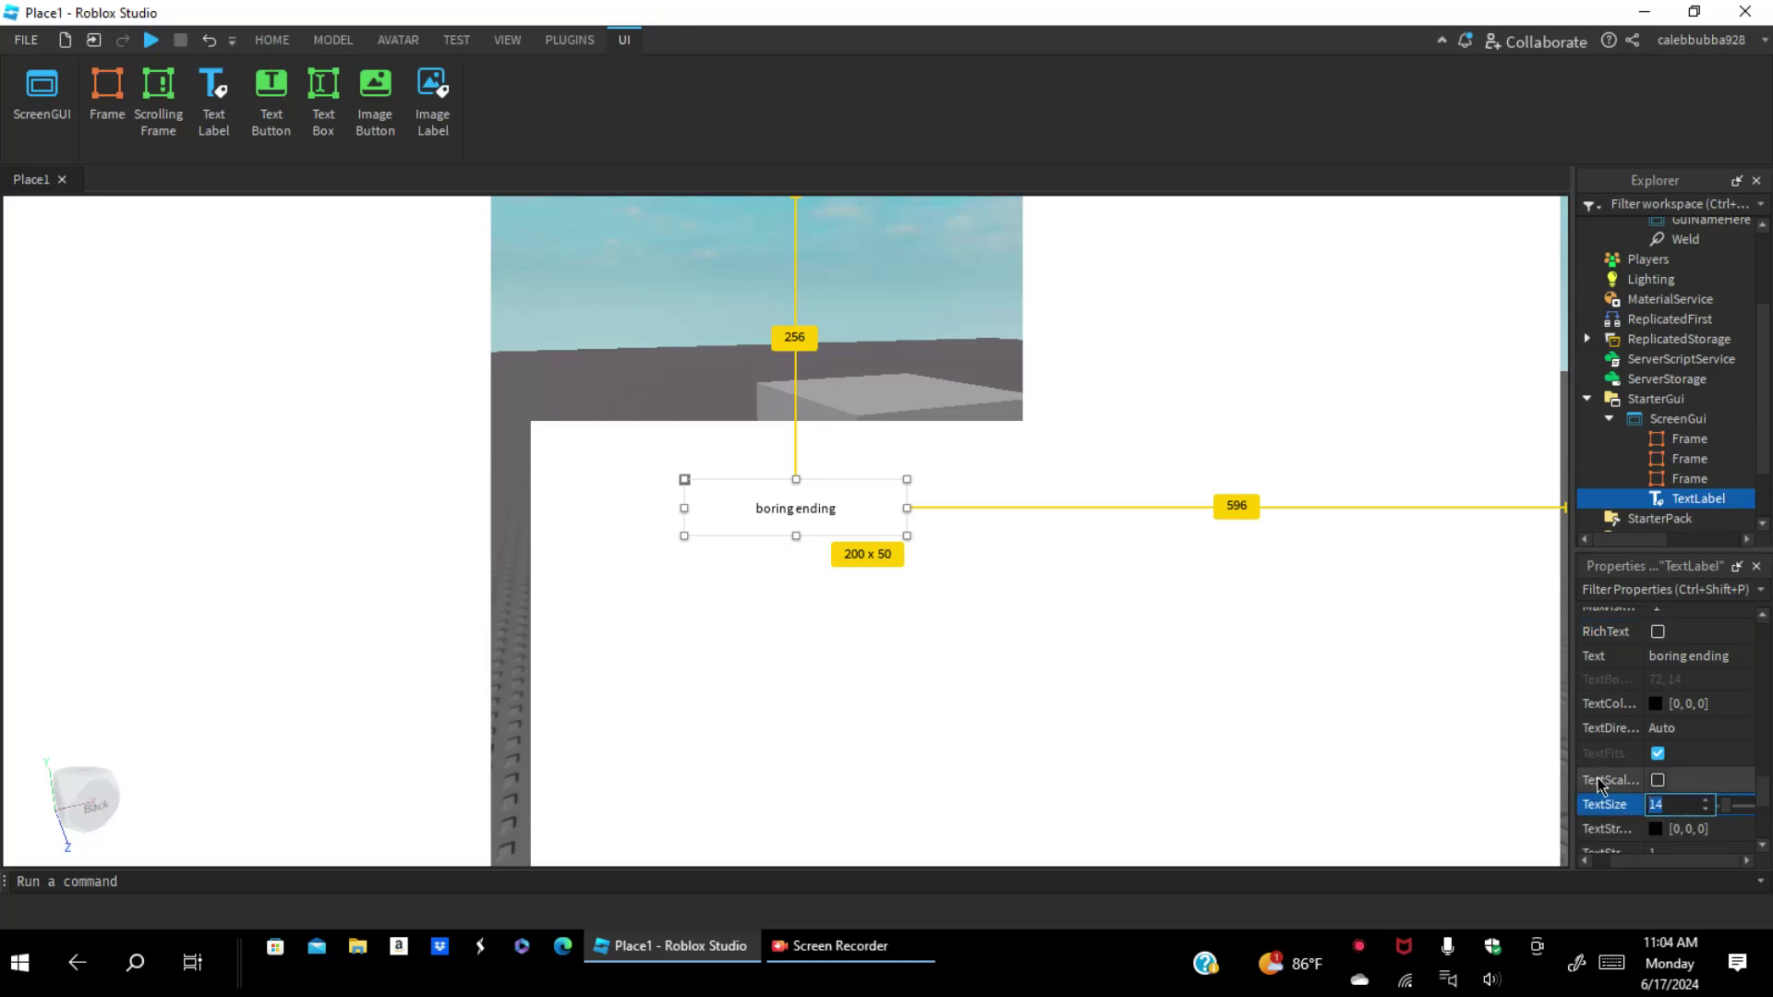
{"action": "key", "text": "BackSpace"}
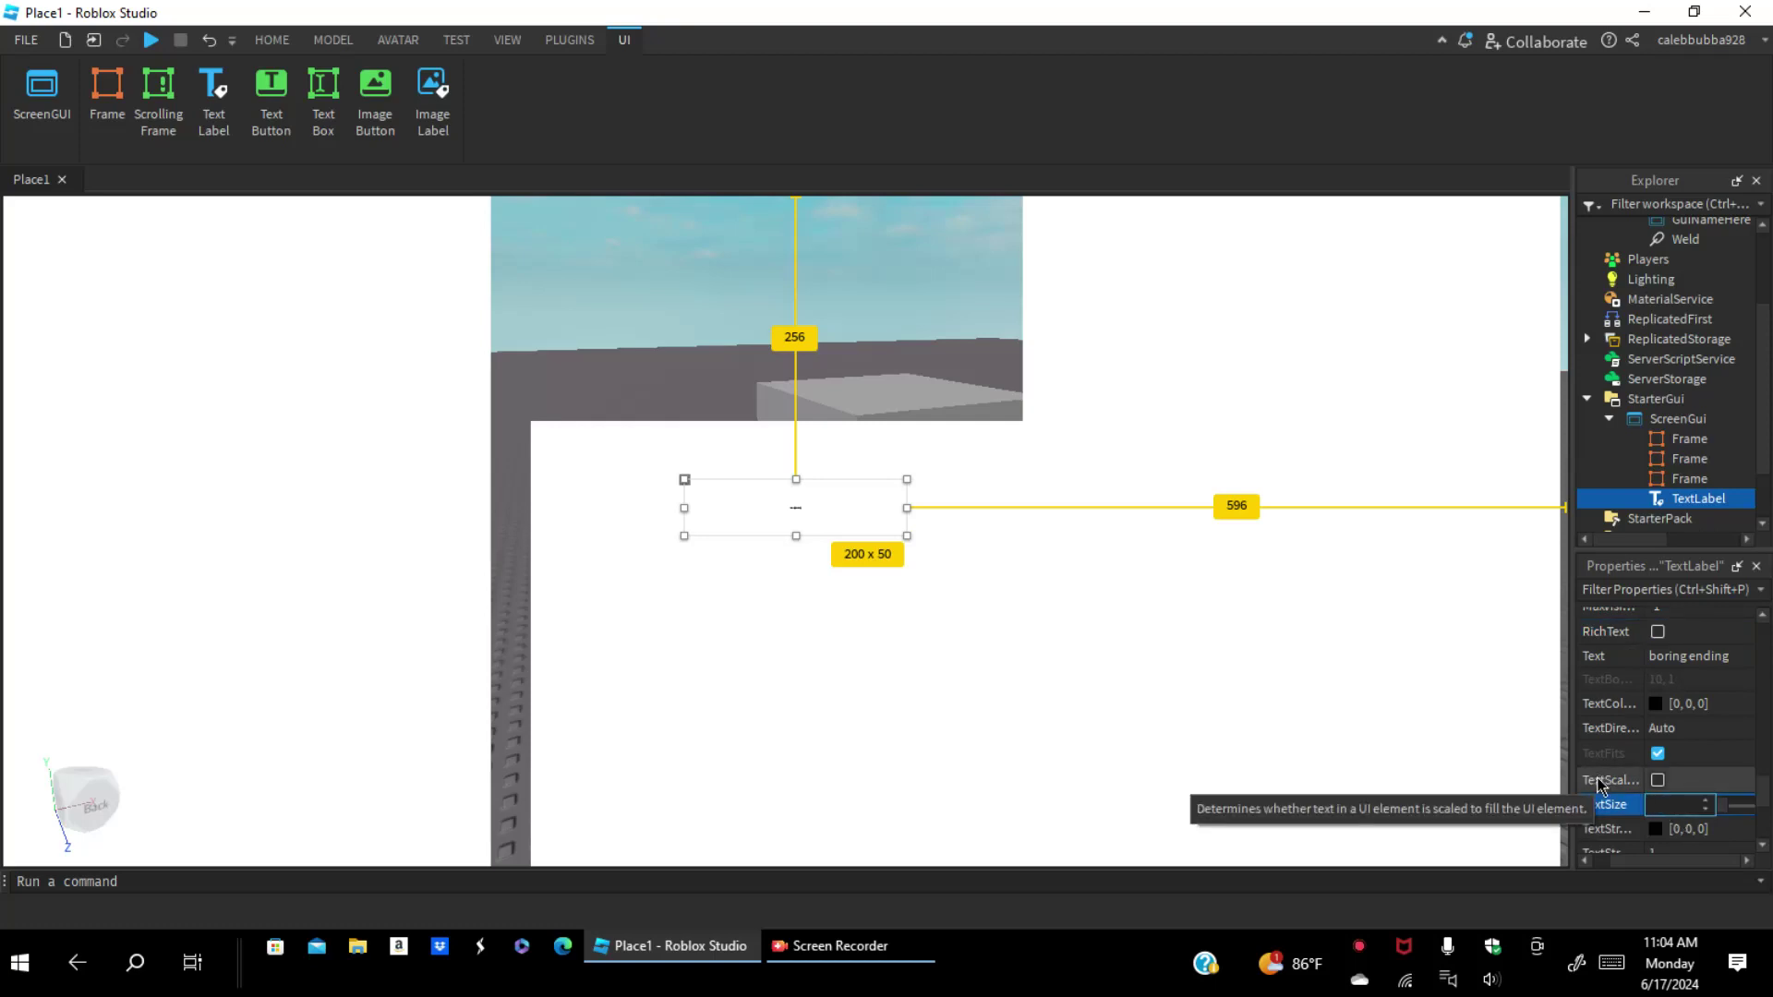
{"action": "type", "text": "100"}
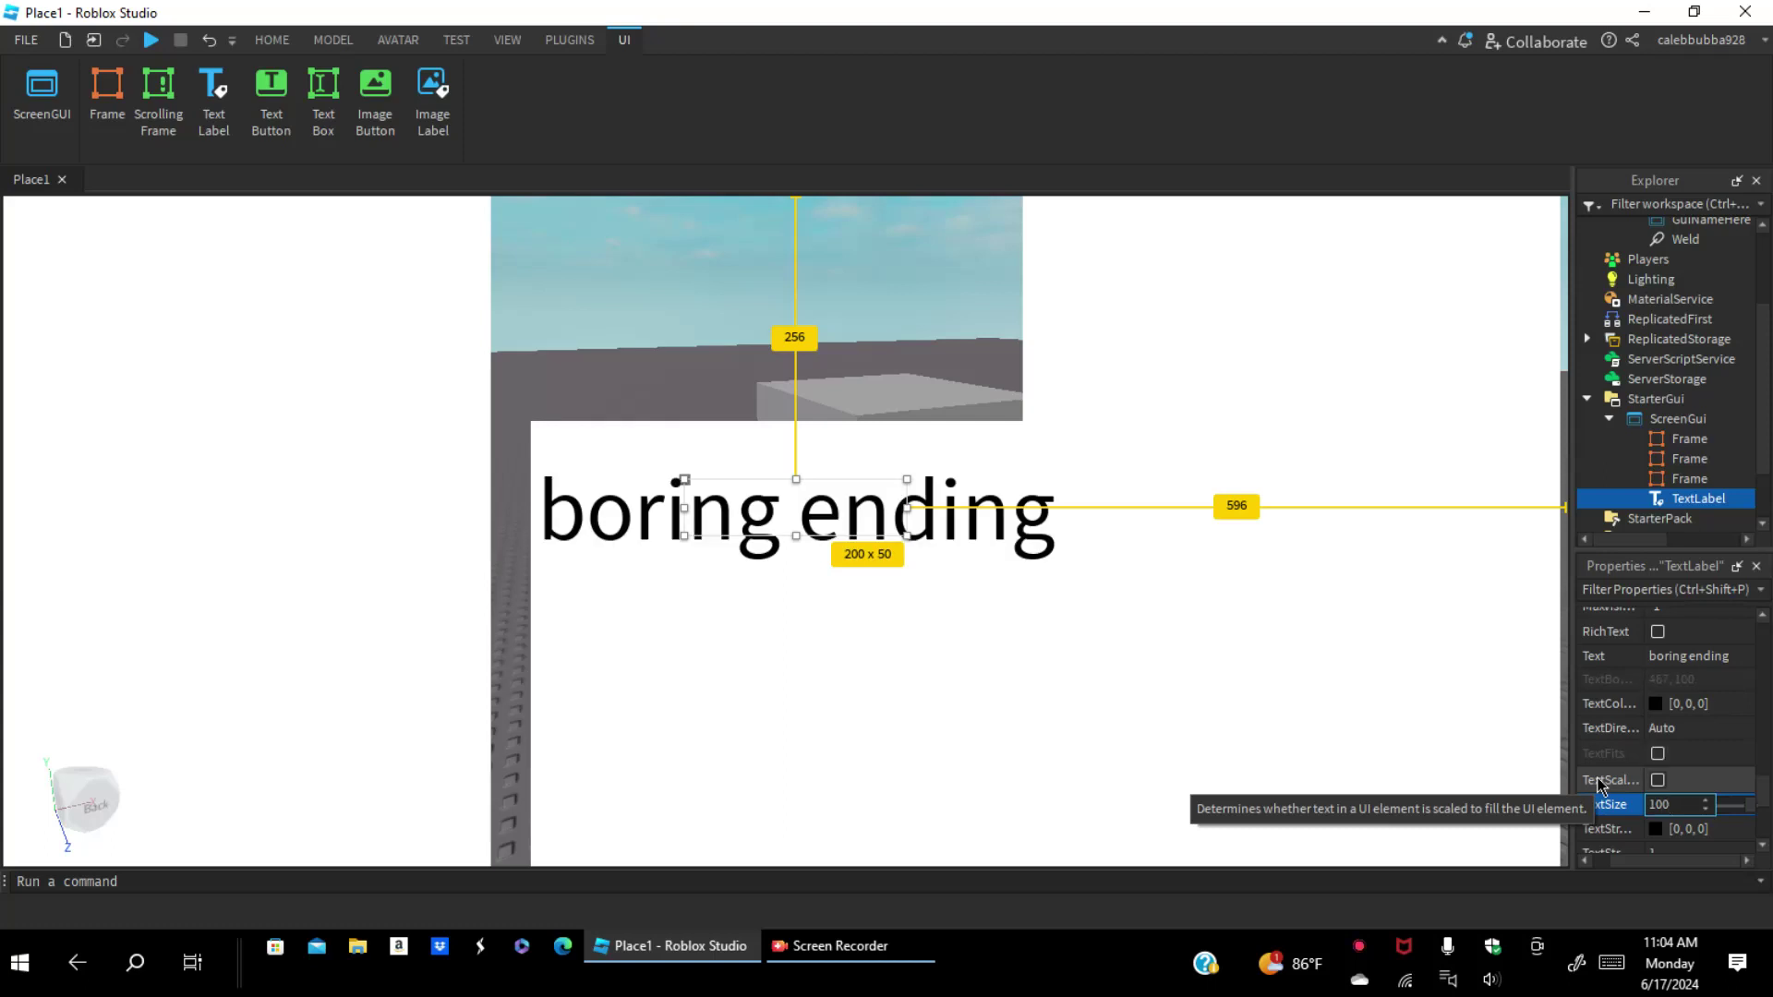
{"action": "left_click", "coordinate": [1182, 434]}
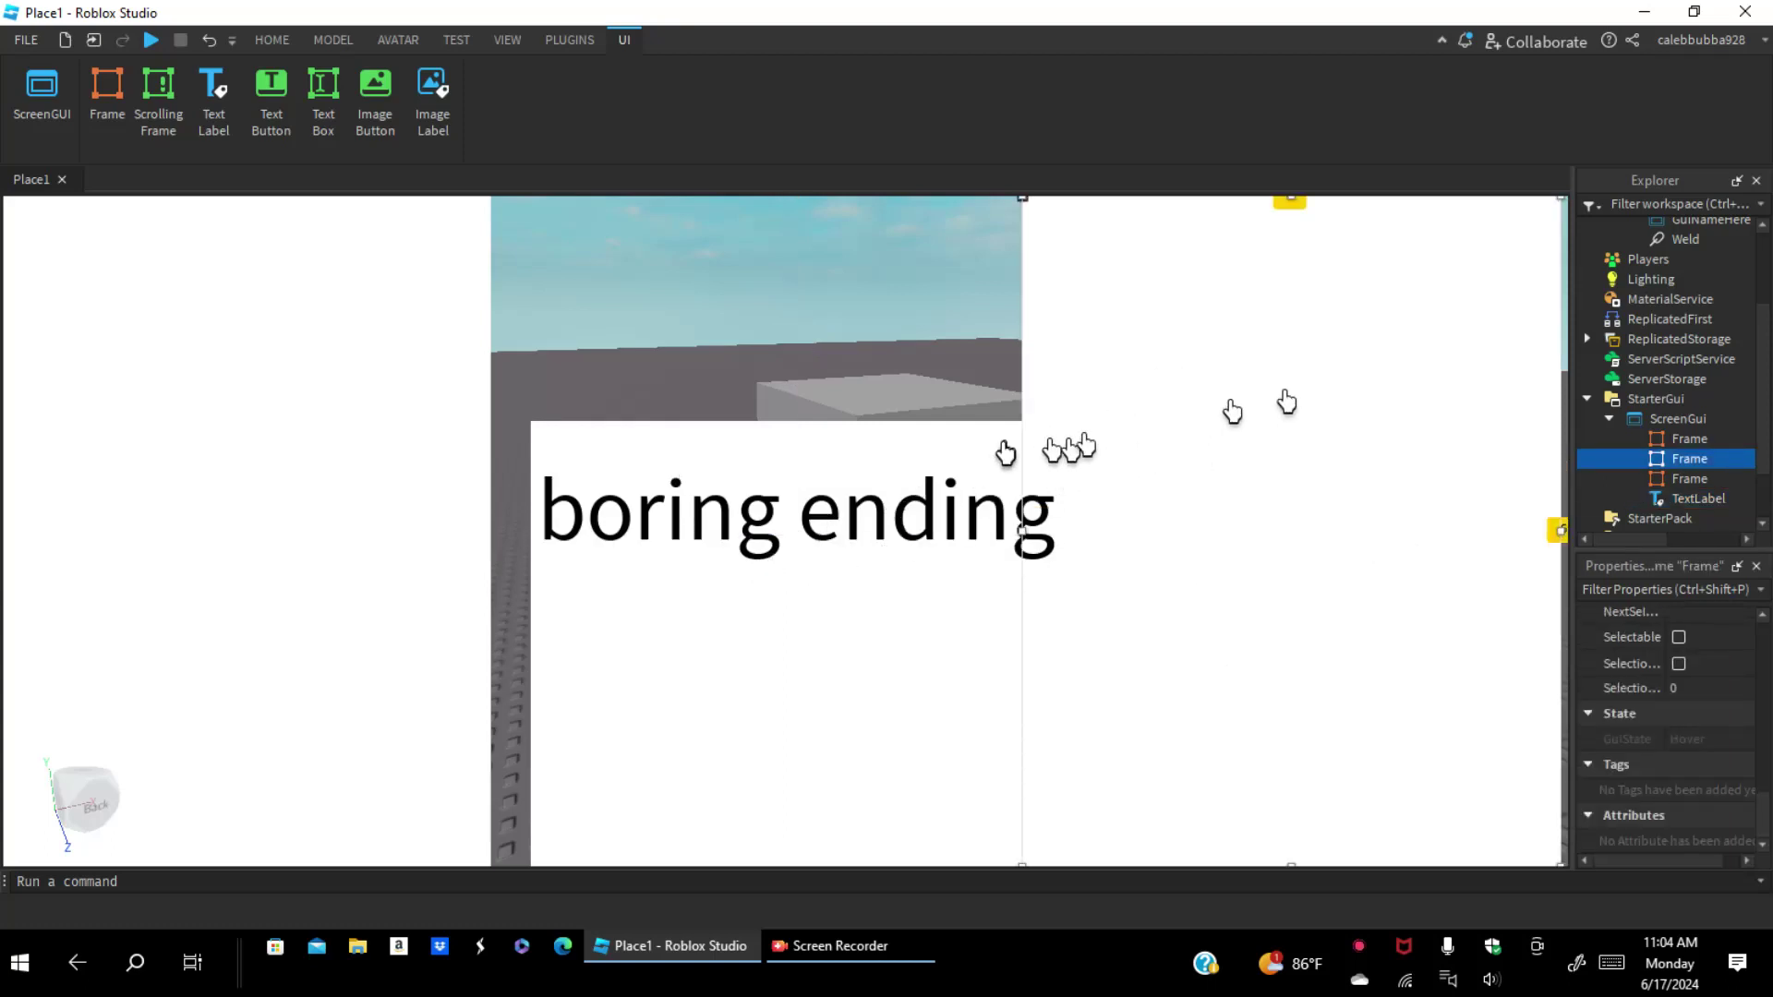
Step: Rearrange the left, right and lower middle Frames of the ending screen
{"action": "left_click", "coordinate": [142, 431]}
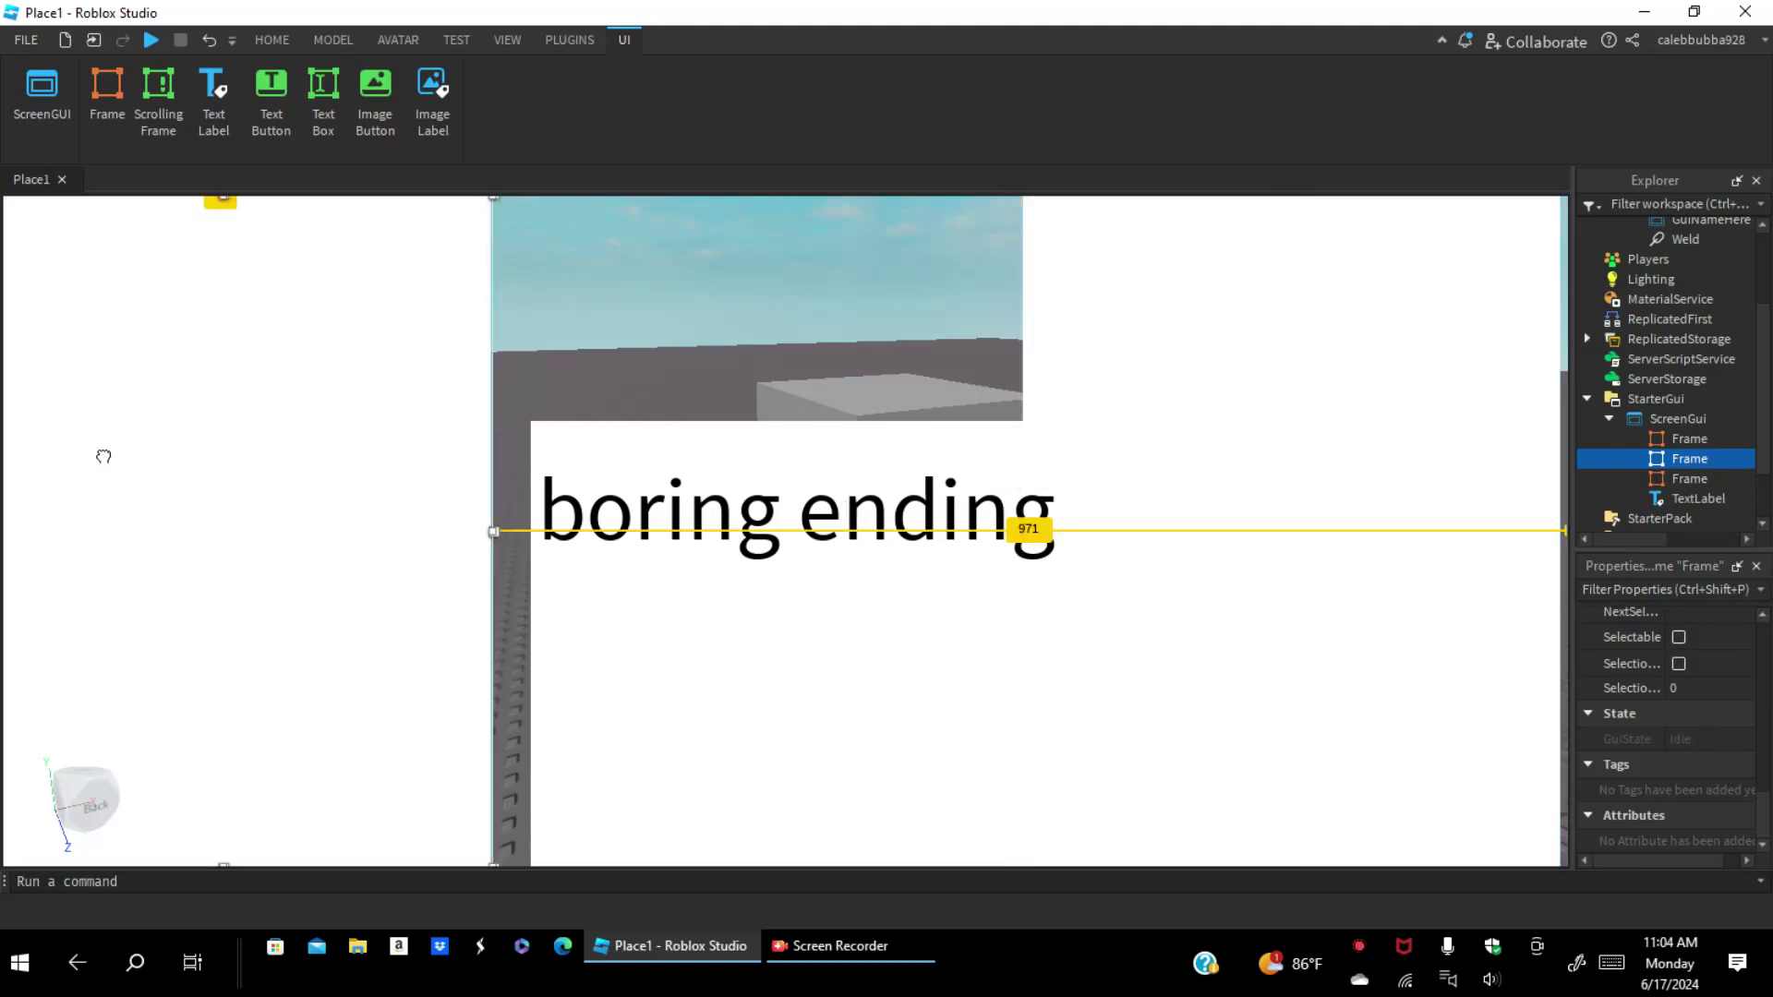
{"action": "left_click_drag", "start_coordinate": [260, 372], "coordinate": [277, 375]}
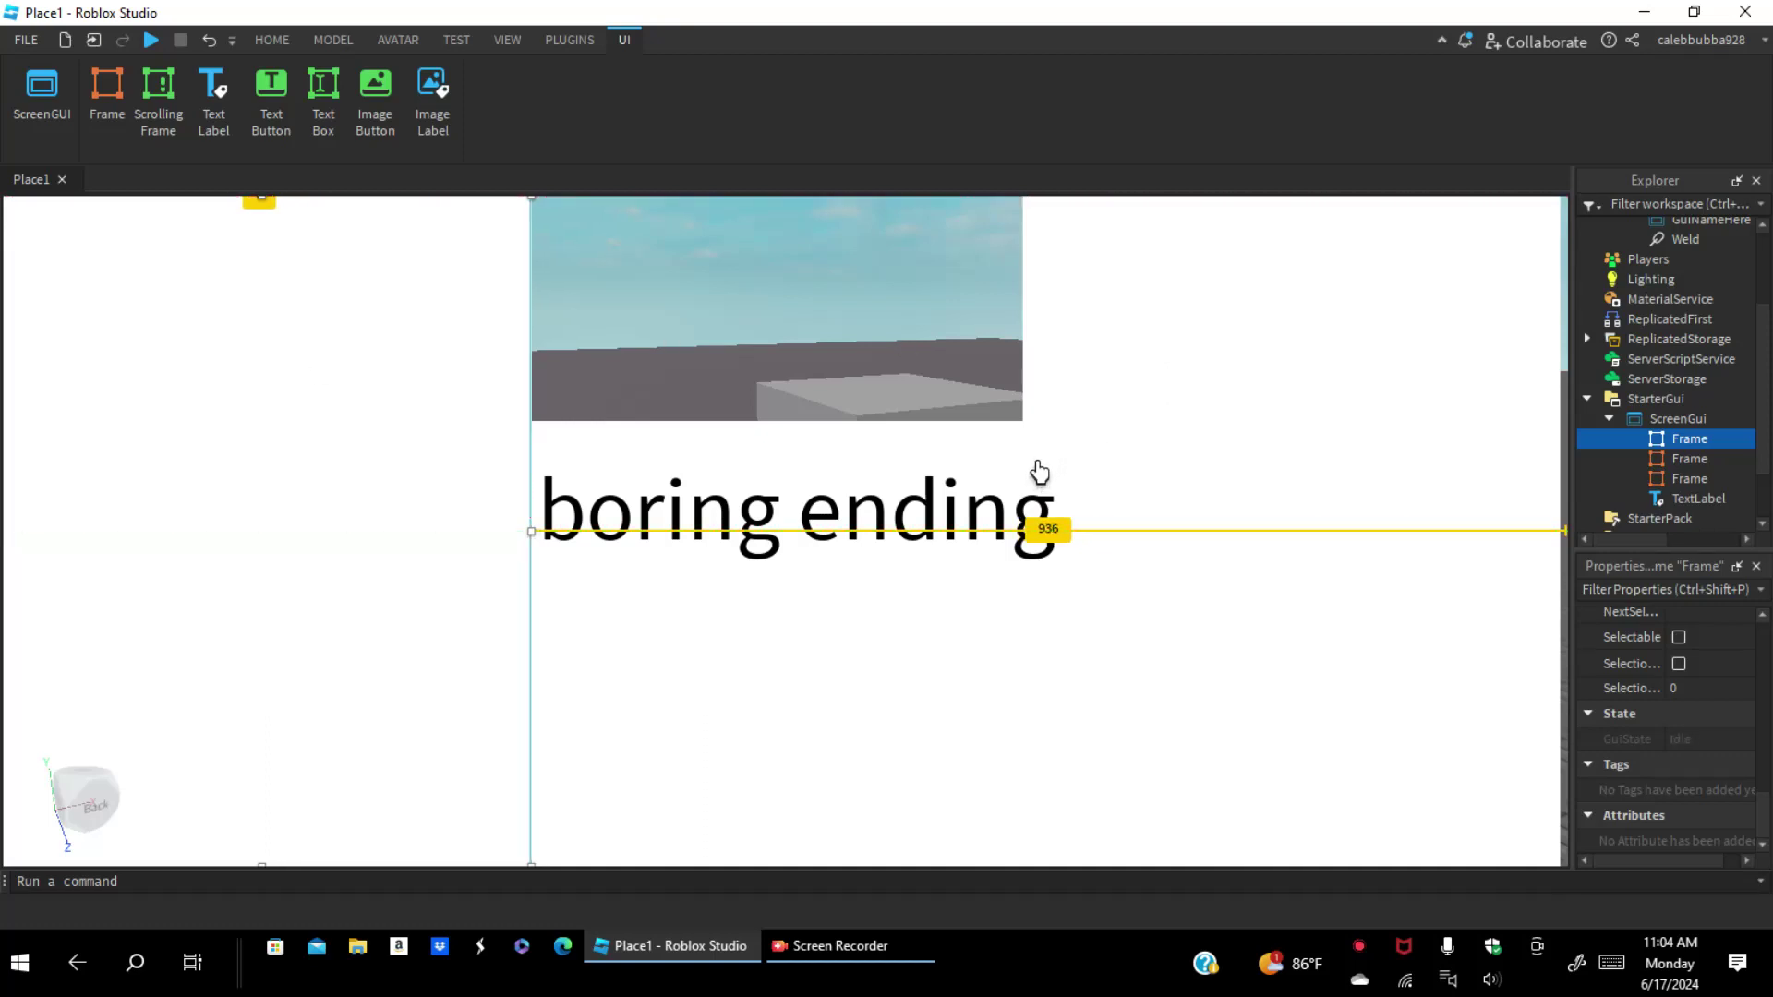
{"action": "left_click", "coordinate": [964, 459]}
{"action": "mouse_move", "coordinate": [964, 459]}
{"action": "left_mouse_down"}
{"action": "mouse_move", "coordinate": [950, 479]}
{"action": "mouse_move", "coordinate": [974, 475]}
{"action": "left_mouse_up"}
{"action": "left_click", "coordinate": [1128, 397]}
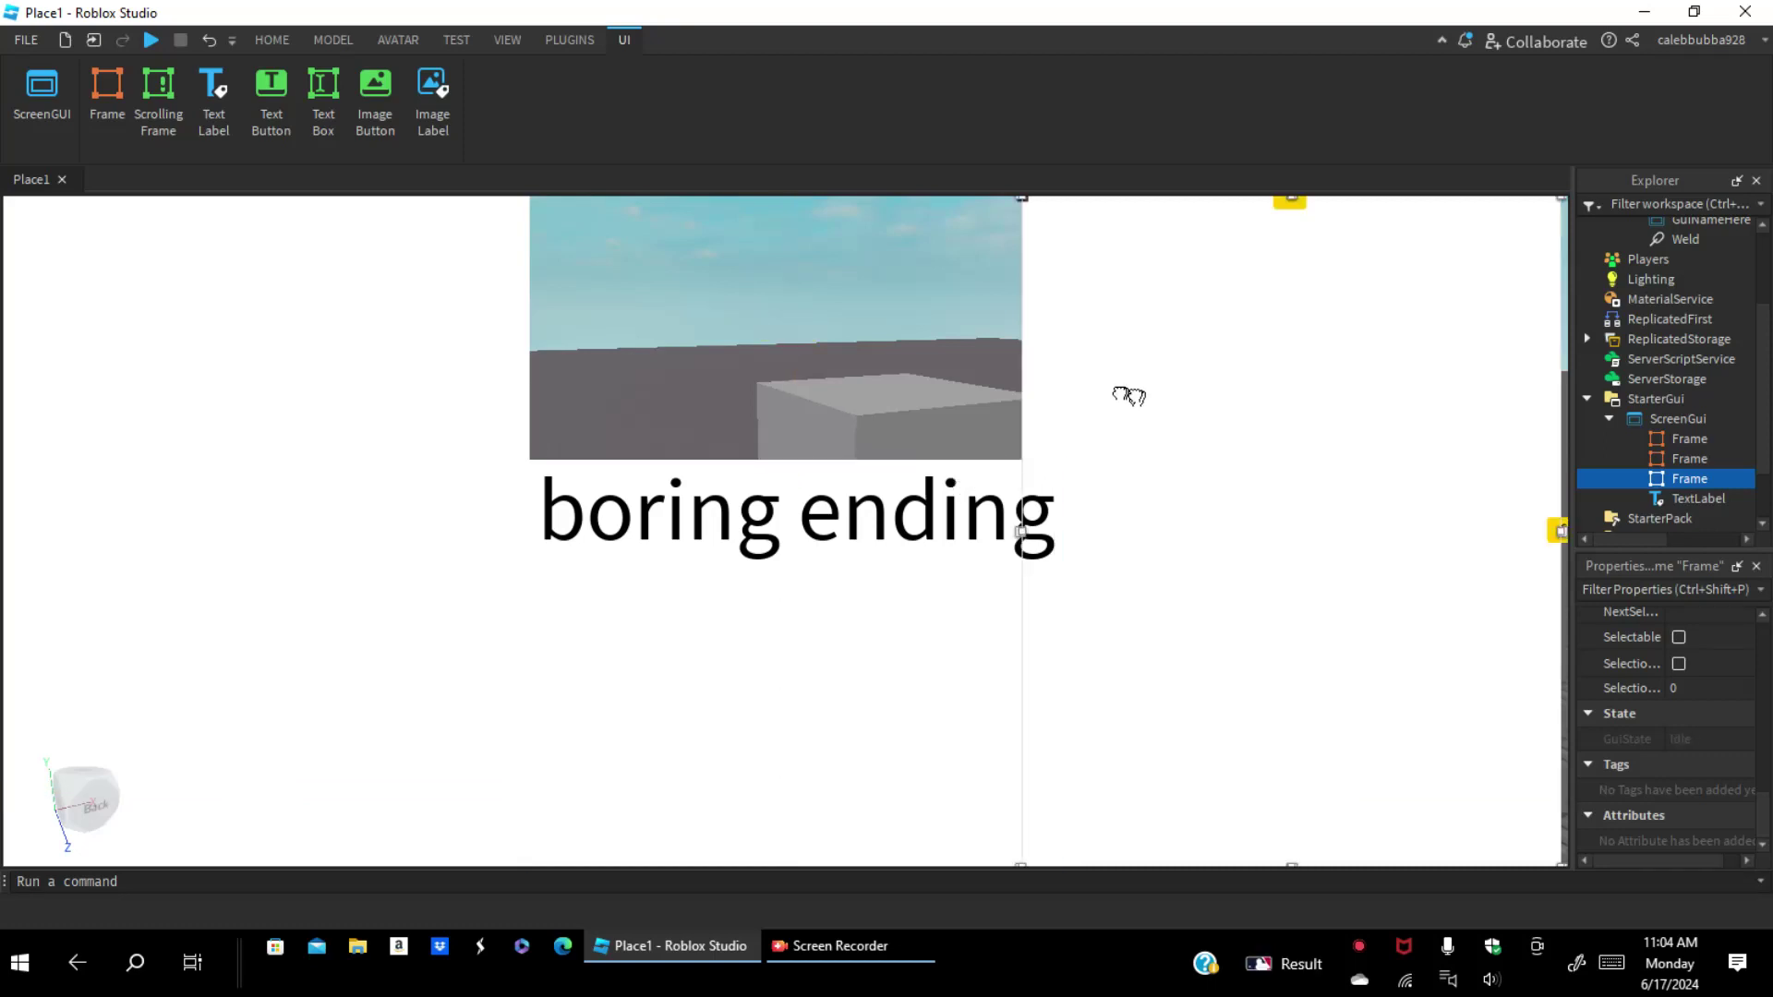
{"action": "left_click_drag", "start_coordinate": [1108, 403], "coordinate": [1118, 401]}
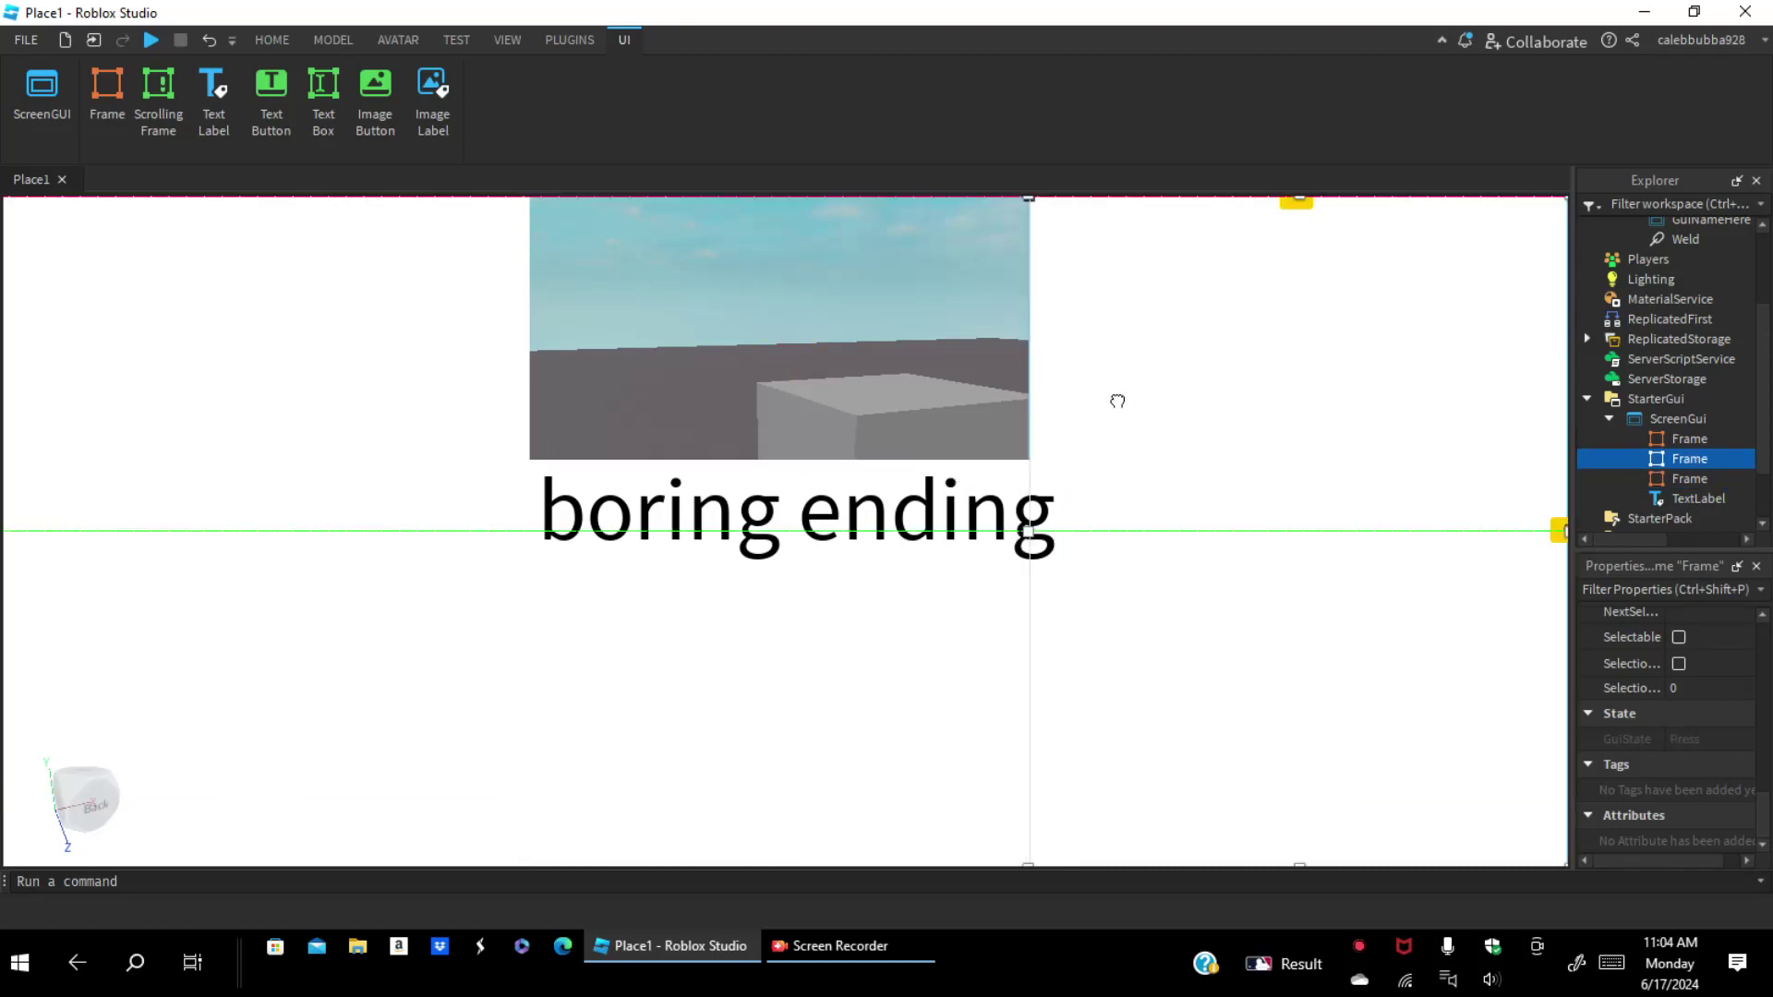
{"action": "left_click_drag", "start_coordinate": [632, 725], "coordinate": [708, 692]}
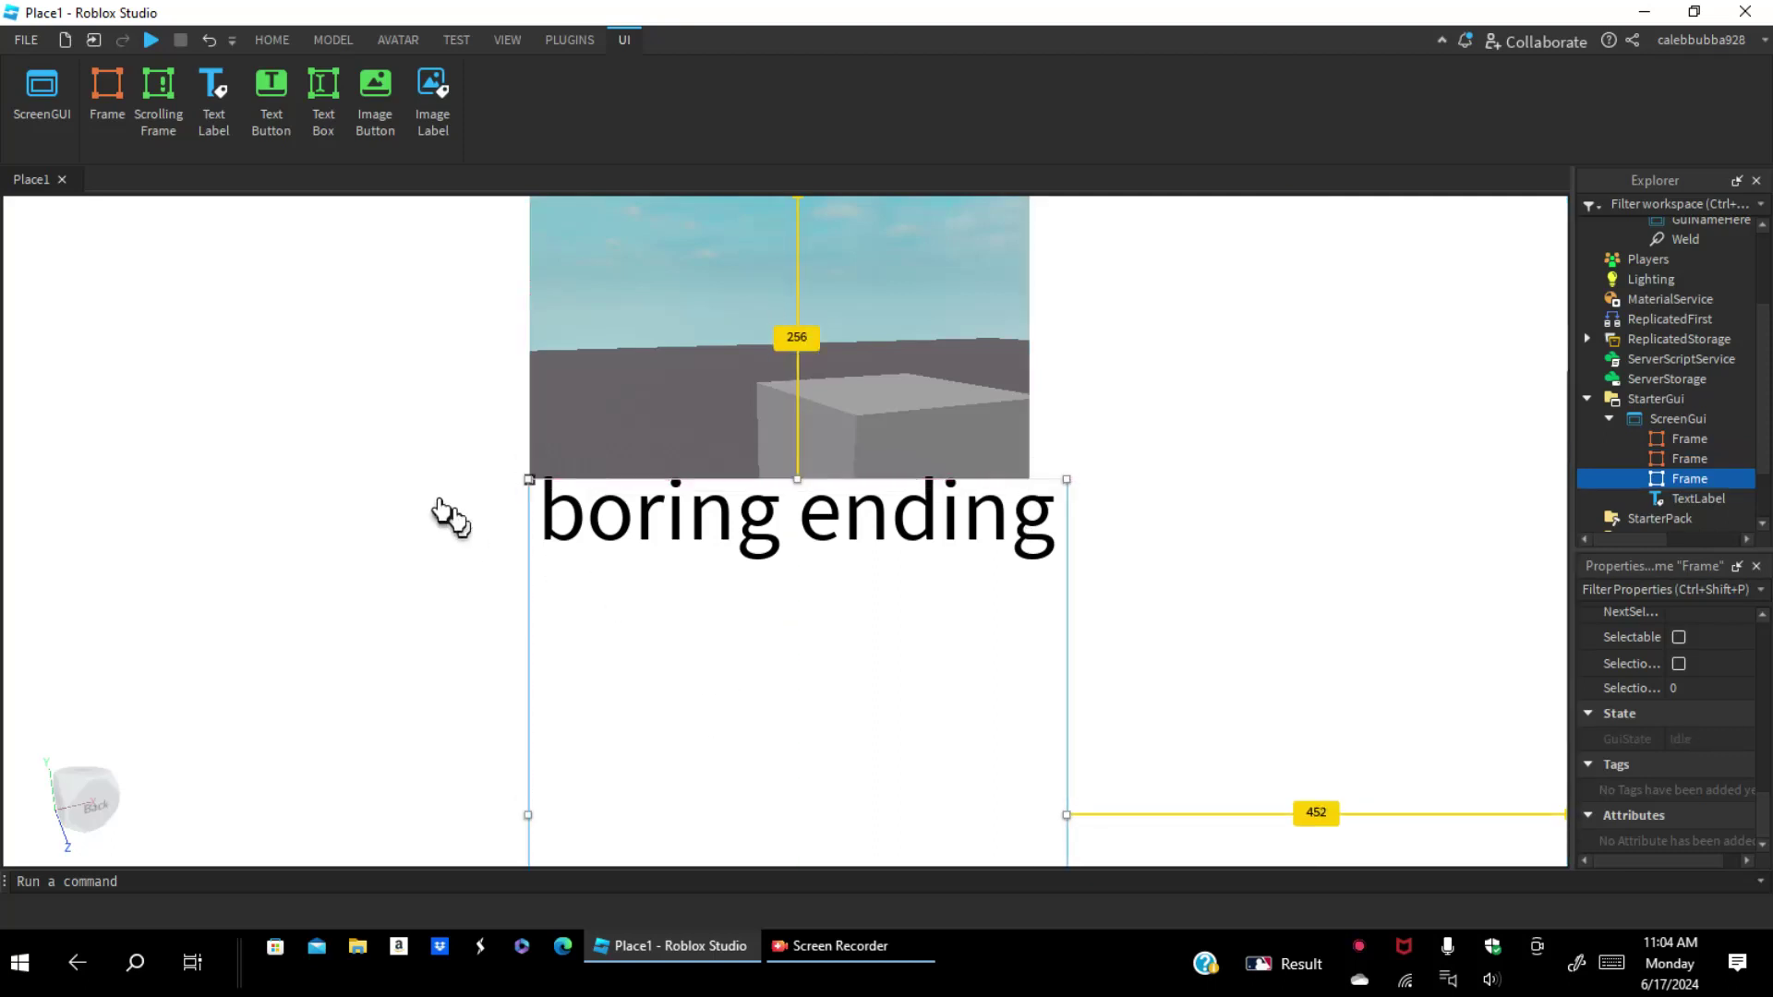
{"action": "left_click", "coordinate": [573, 508]}
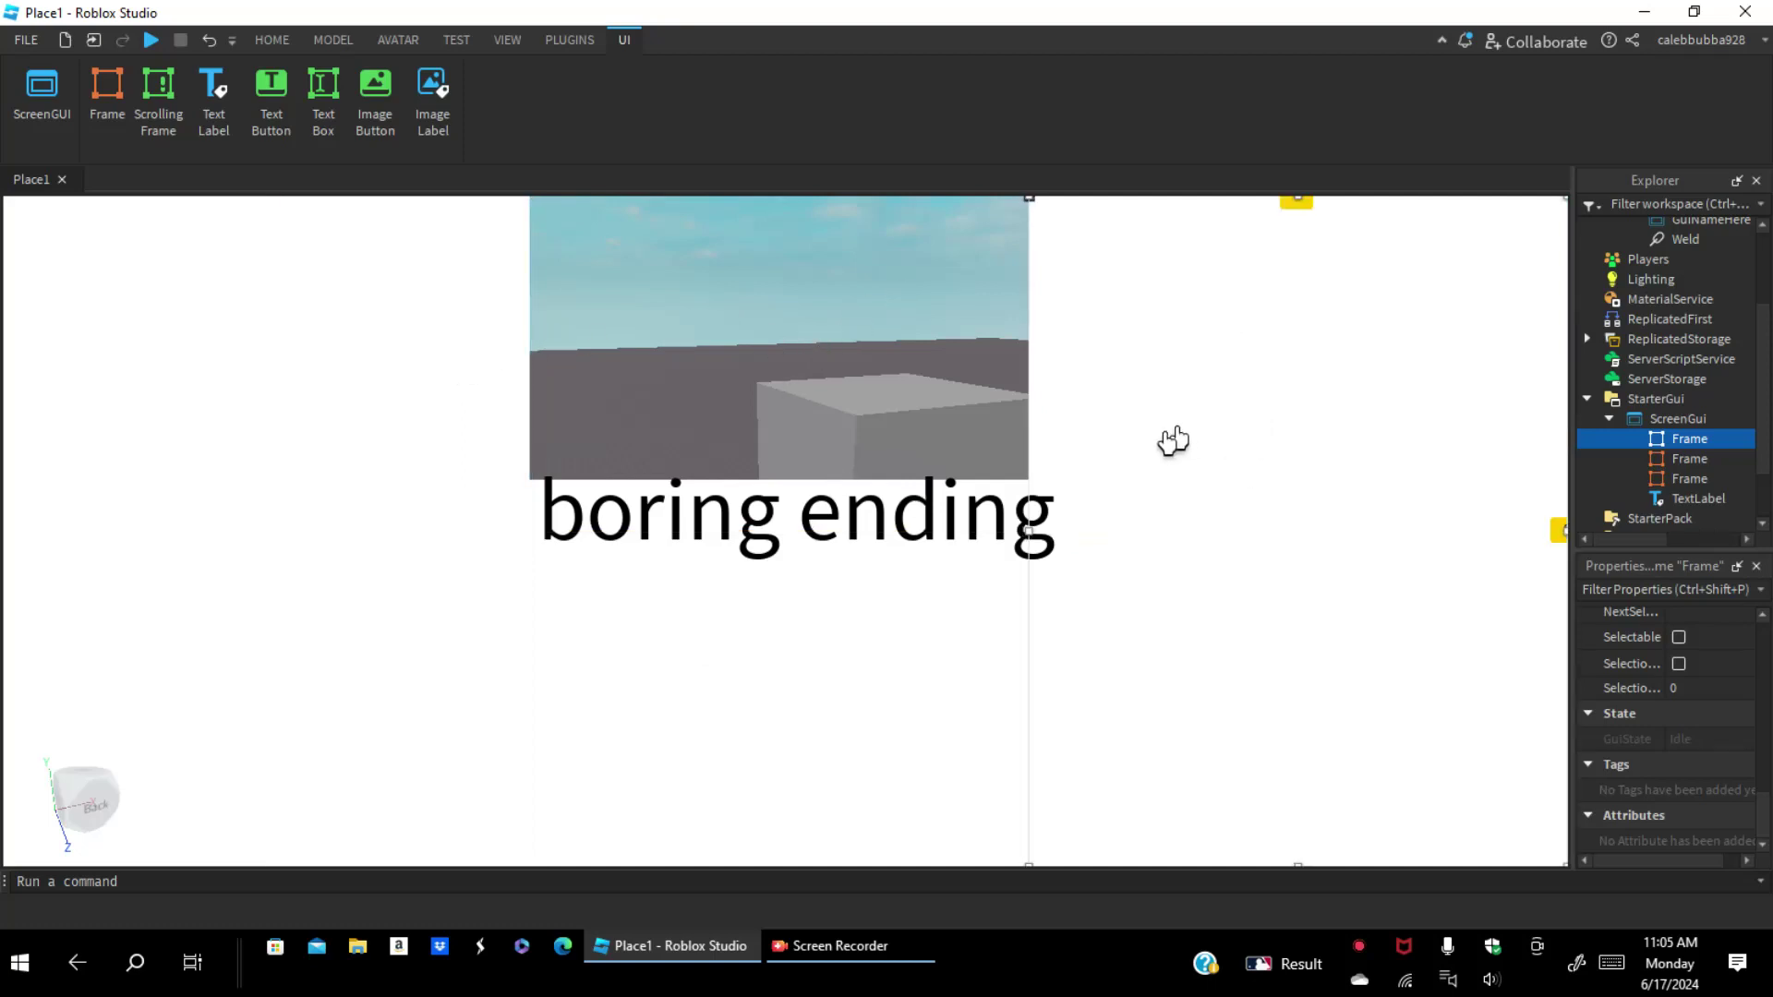
{"action": "left_click_drag", "start_coordinate": [1180, 434], "coordinate": [1309, 427]}
Step: Widen the white frame rightward and shift the 'boring ending' label right beneath the sky window
{"action": "left_click", "coordinate": [994, 608]}
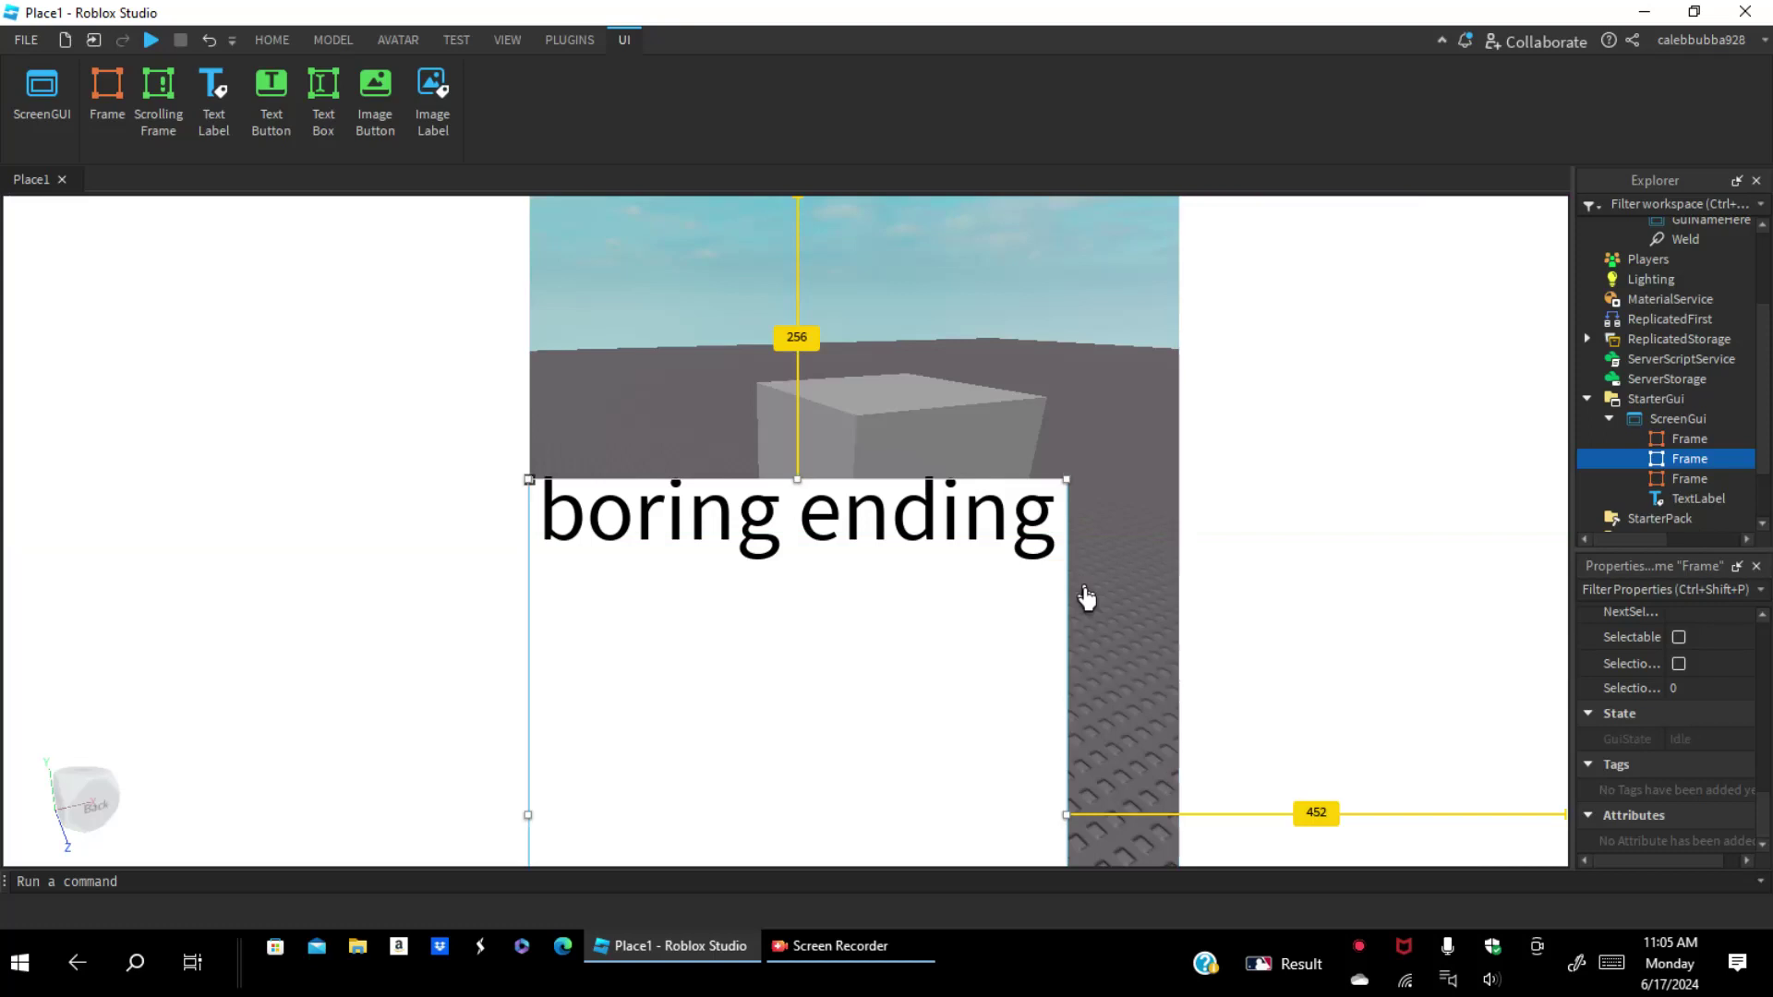
{"action": "left_click_drag", "start_coordinate": [1068, 815], "coordinate": [1192, 746]}
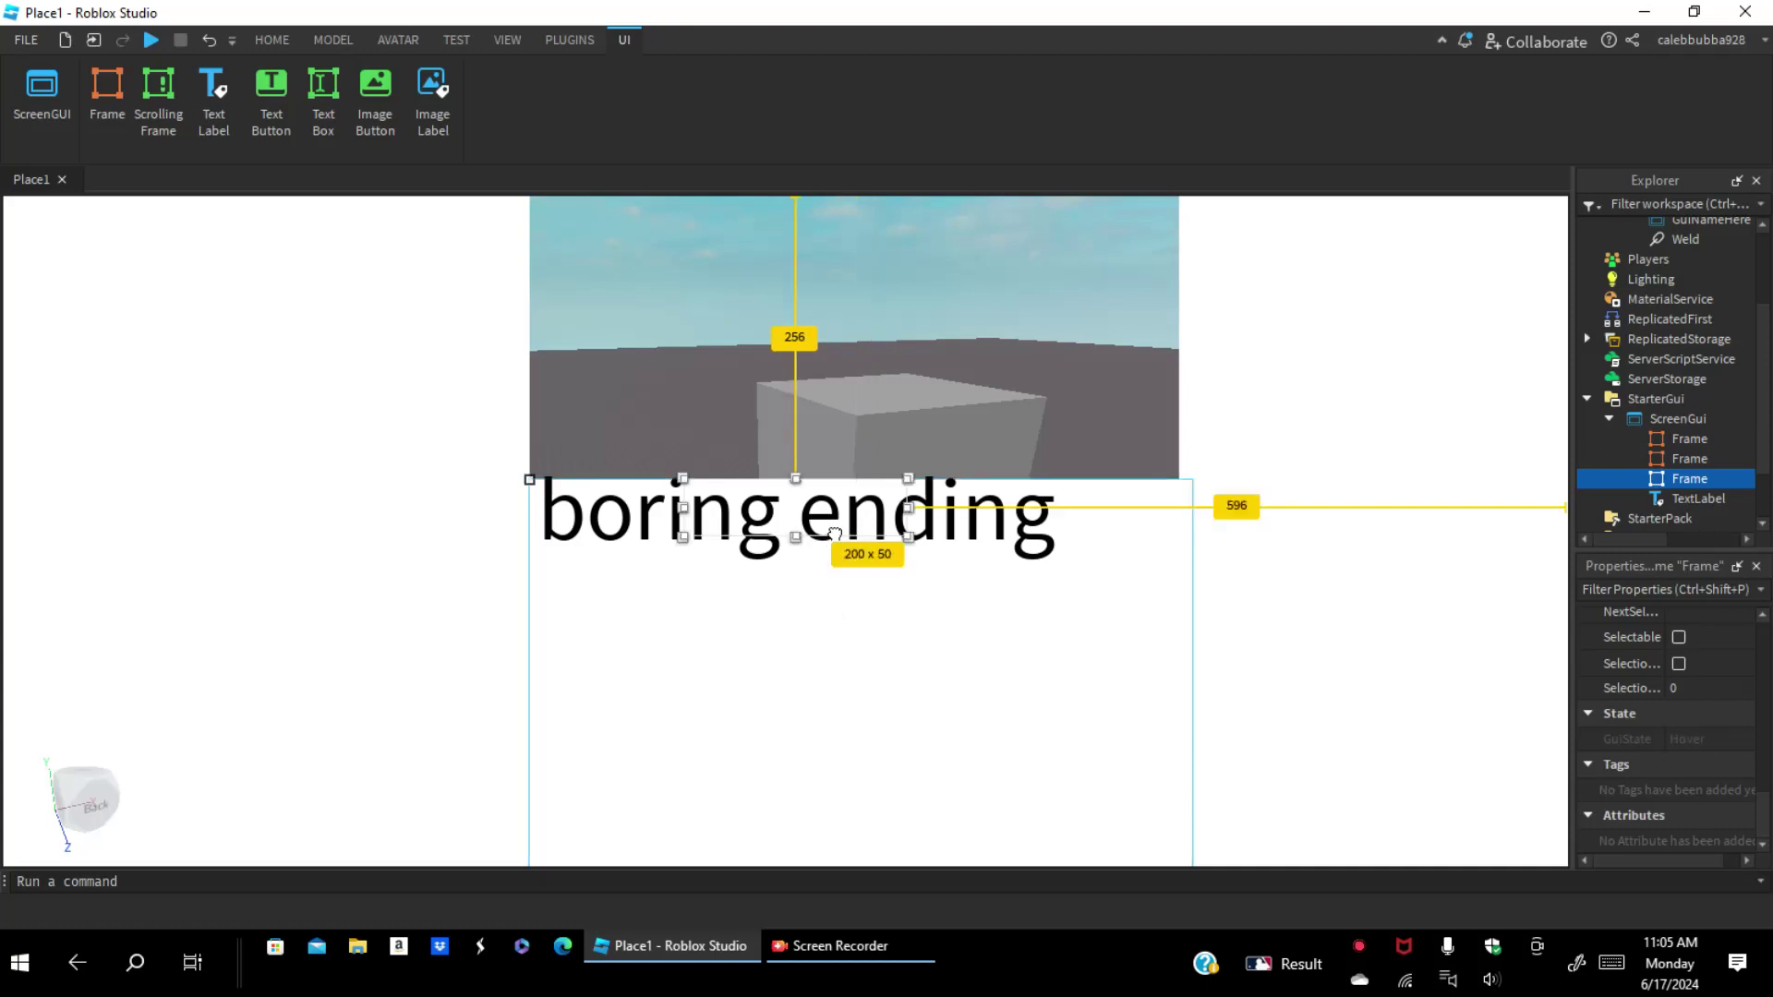
{"action": "left_click", "coordinate": [896, 531]}
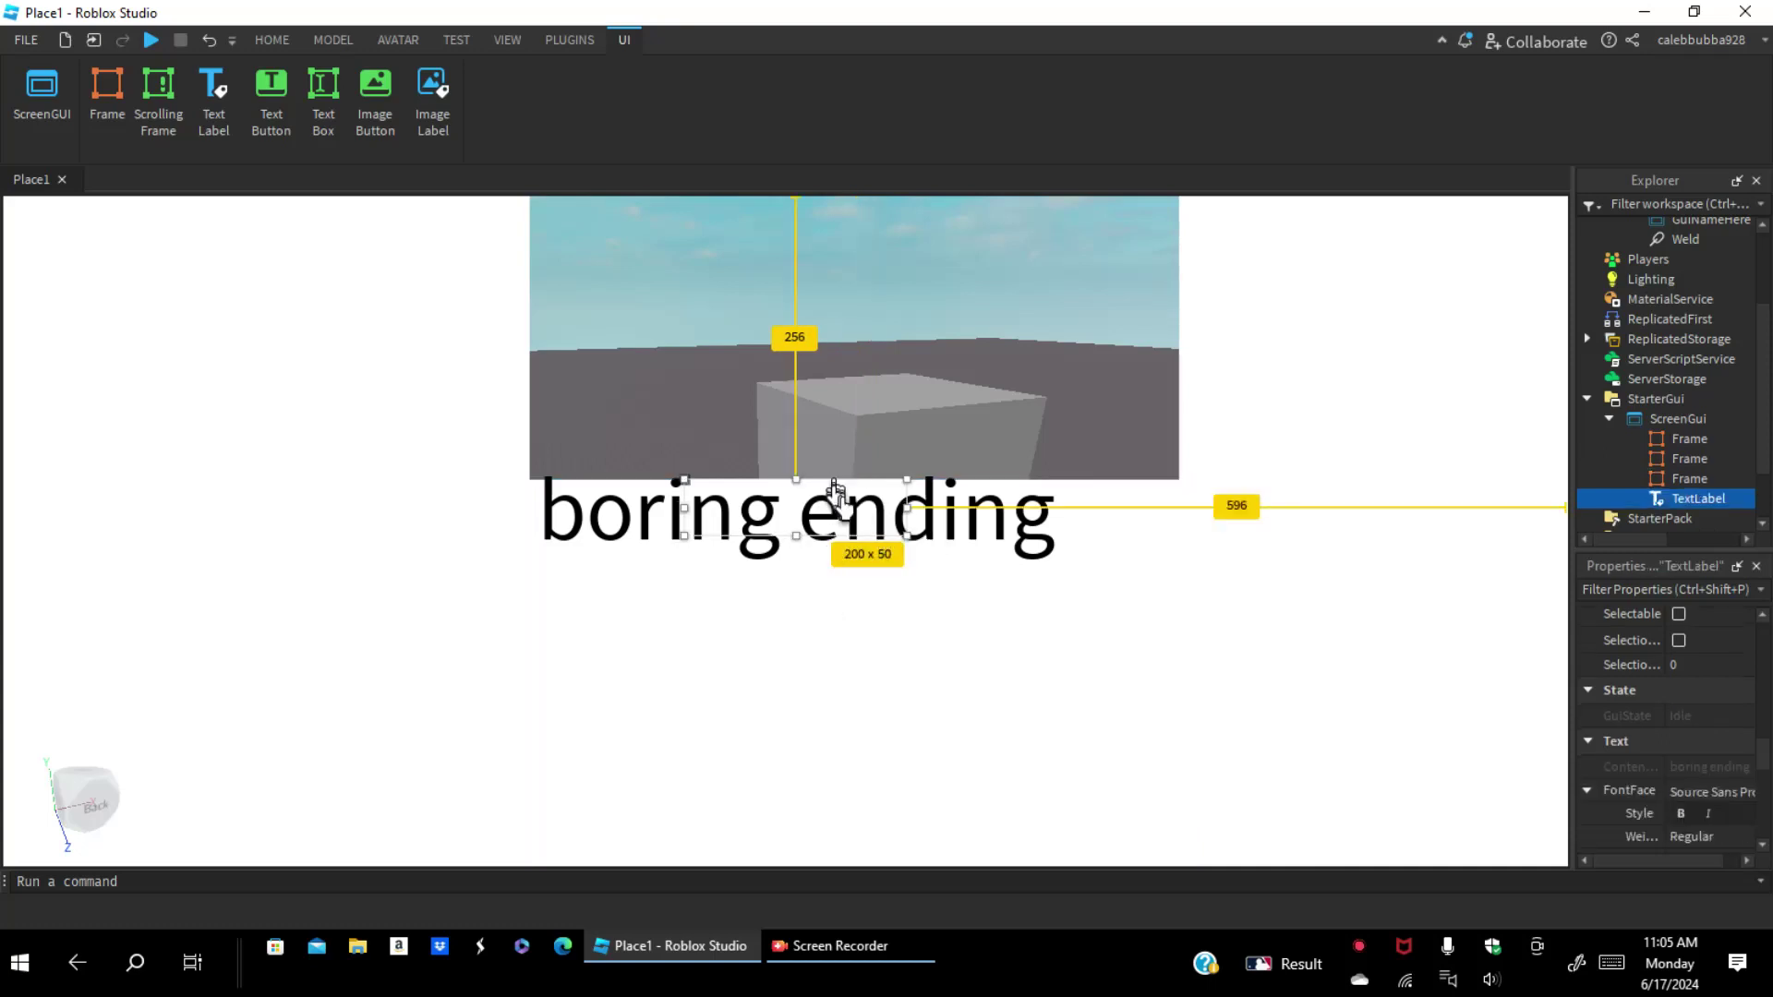
{"action": "left_click_drag", "start_coordinate": [836, 494], "coordinate": [931, 503]}
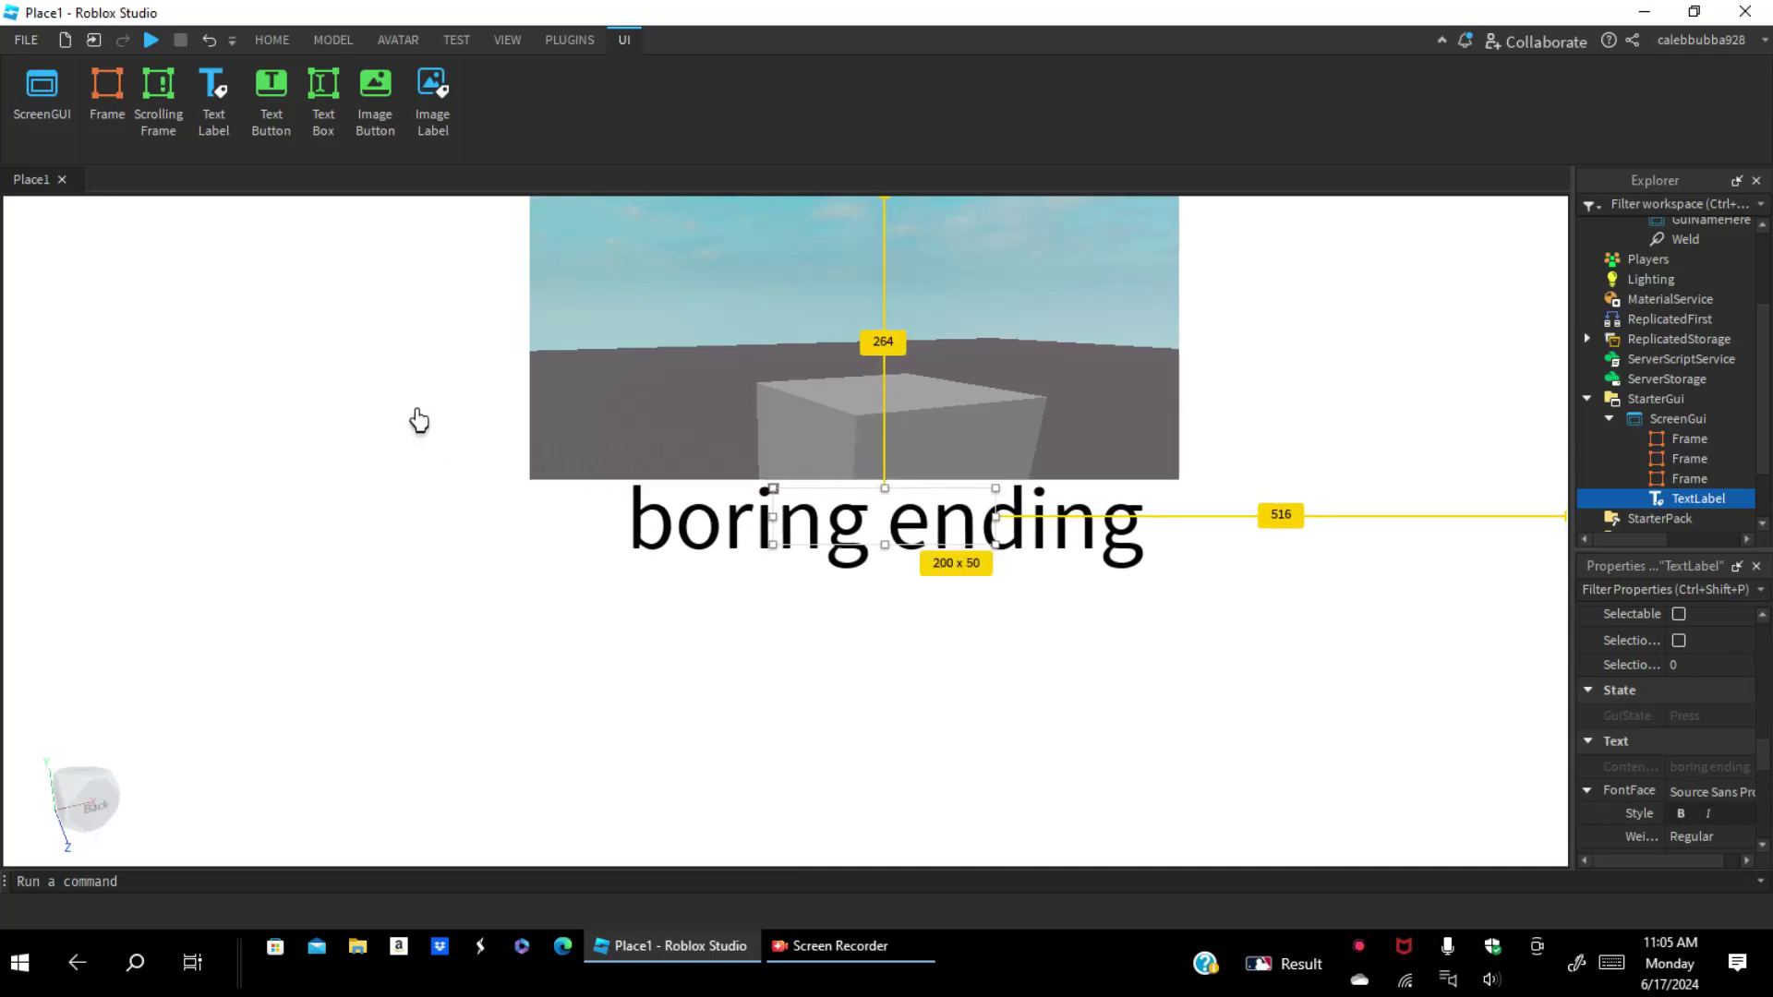
{"action": "left_click", "coordinate": [1120, 558]}
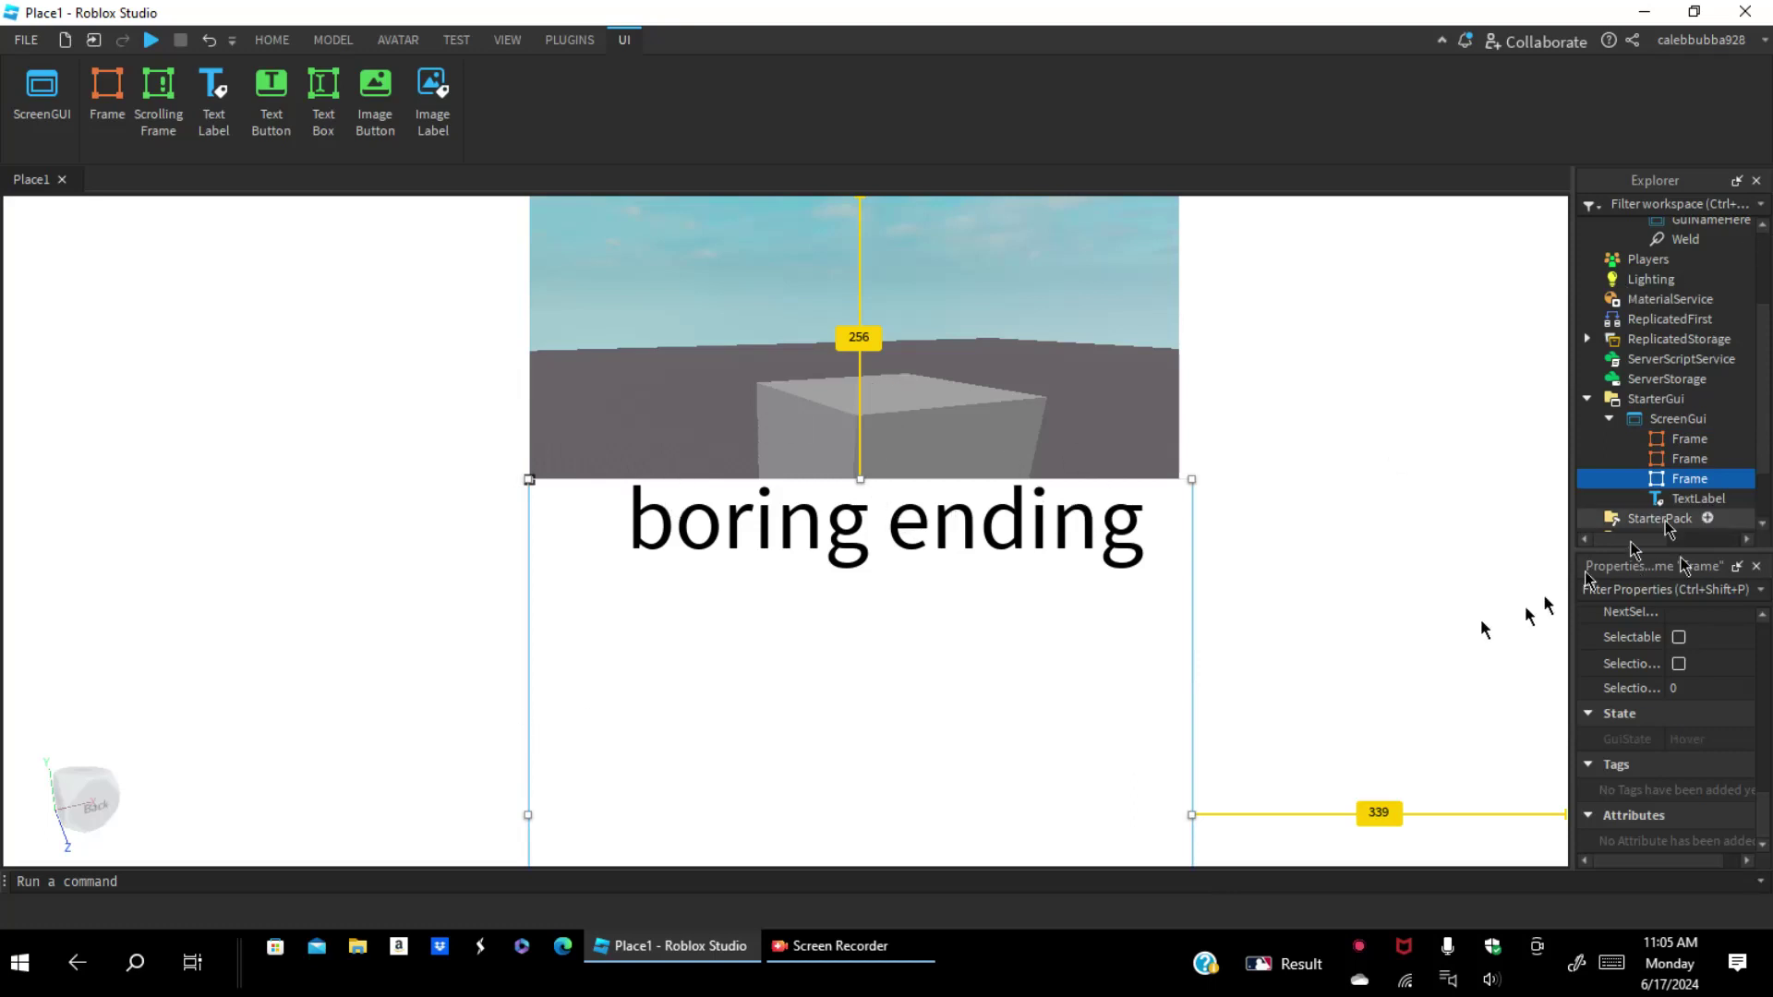
Step: Move the three Frames and the 'boring ending' TextLabel into guipart's GuiNameHere
{"action": "left_click", "coordinate": [1678, 418]}
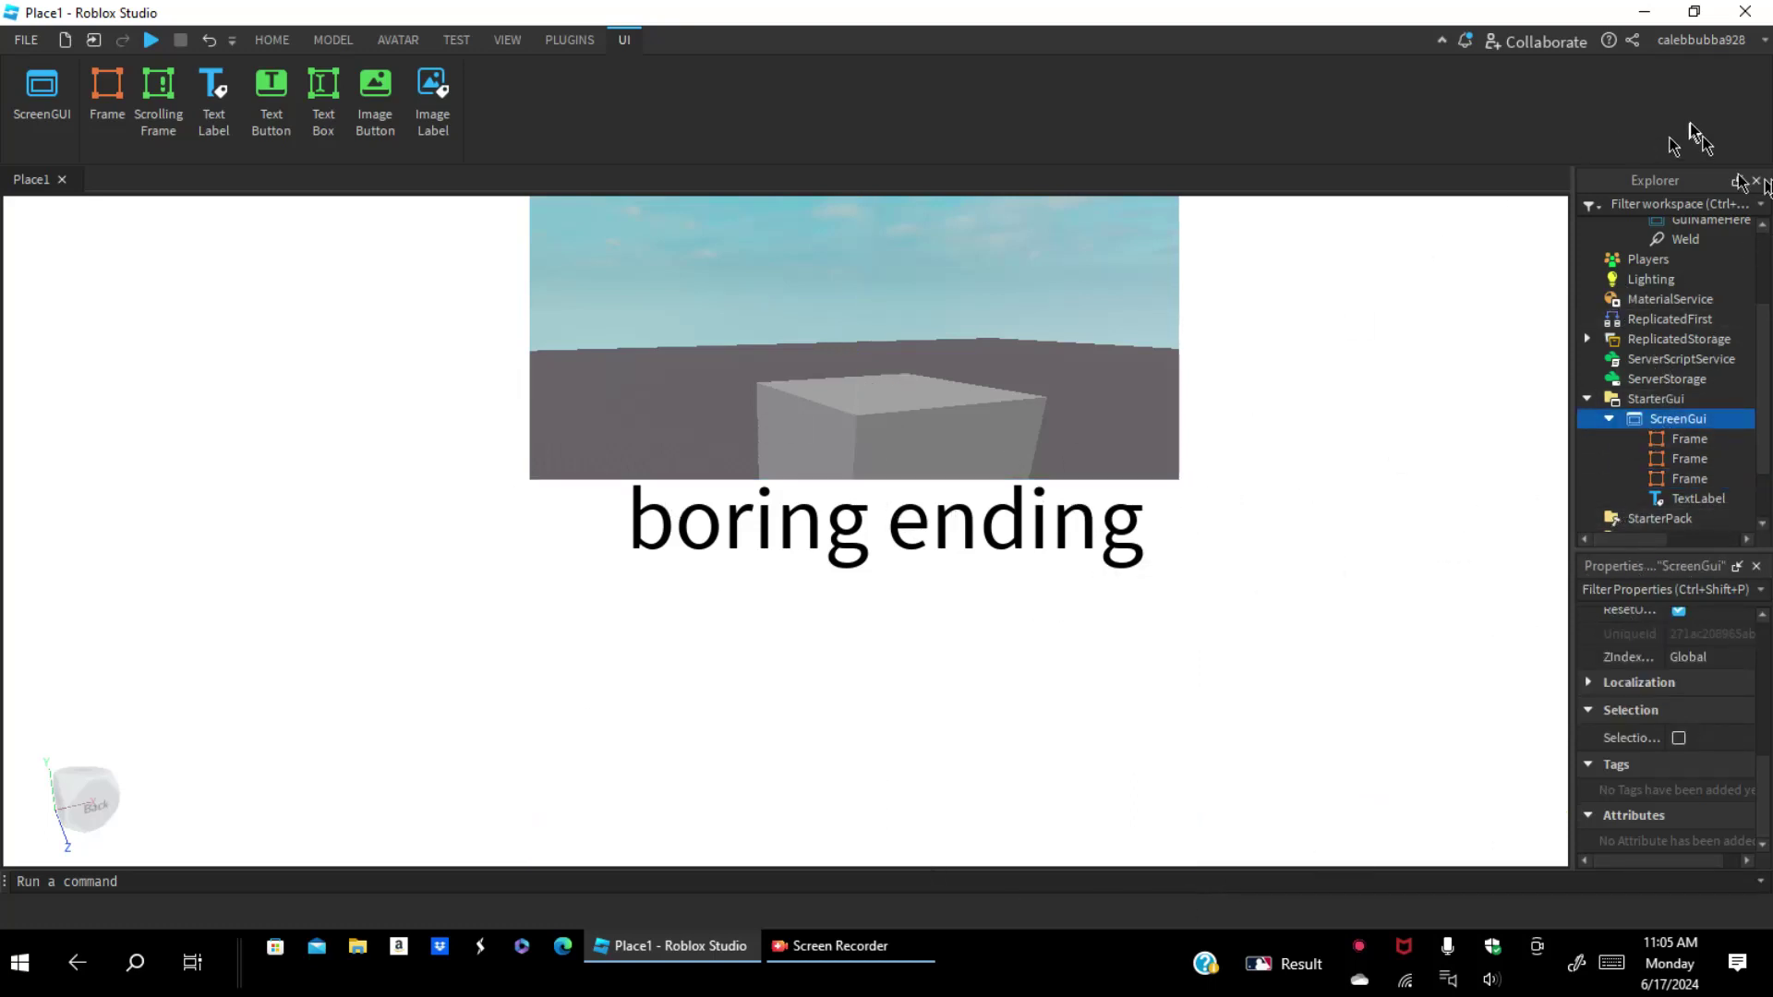
{"action": "left_click", "coordinate": [1683, 438]}
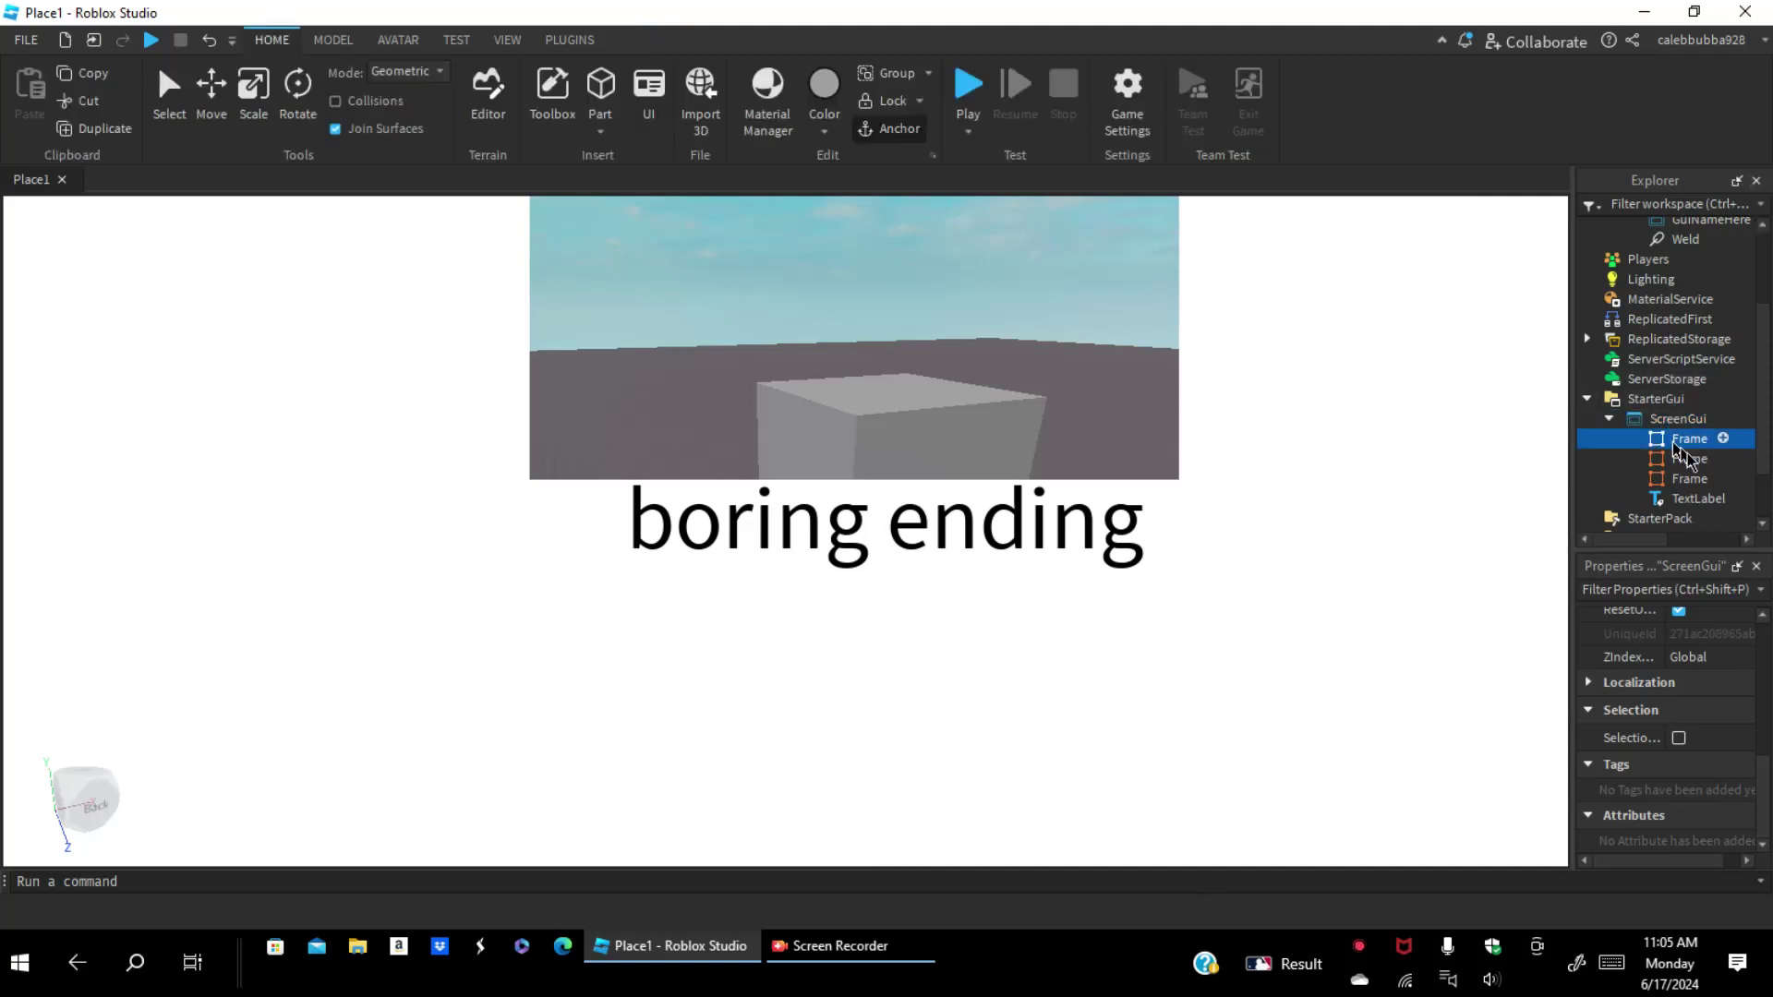
{"action": "left_click", "coordinate": [1723, 440]}
{"action": "left_click", "coordinate": [1718, 399]}
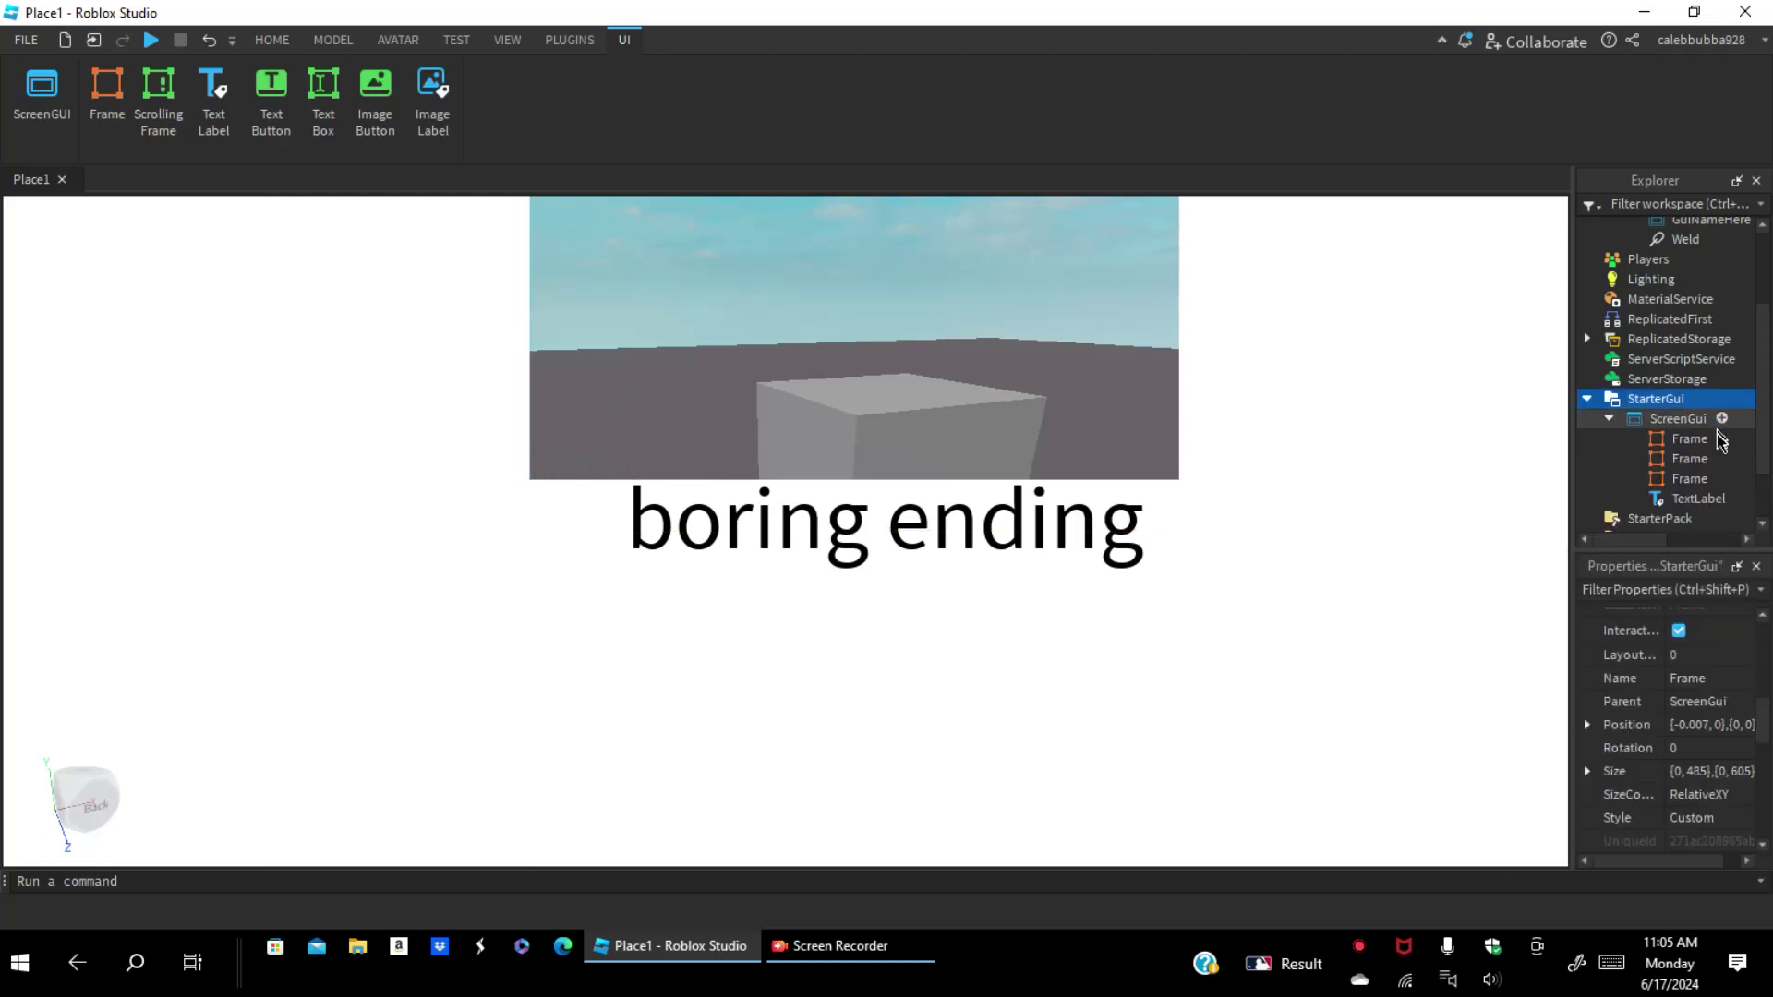
{"action": "left_click_drag", "start_coordinate": [1740, 443], "coordinate": [1679, 285]}
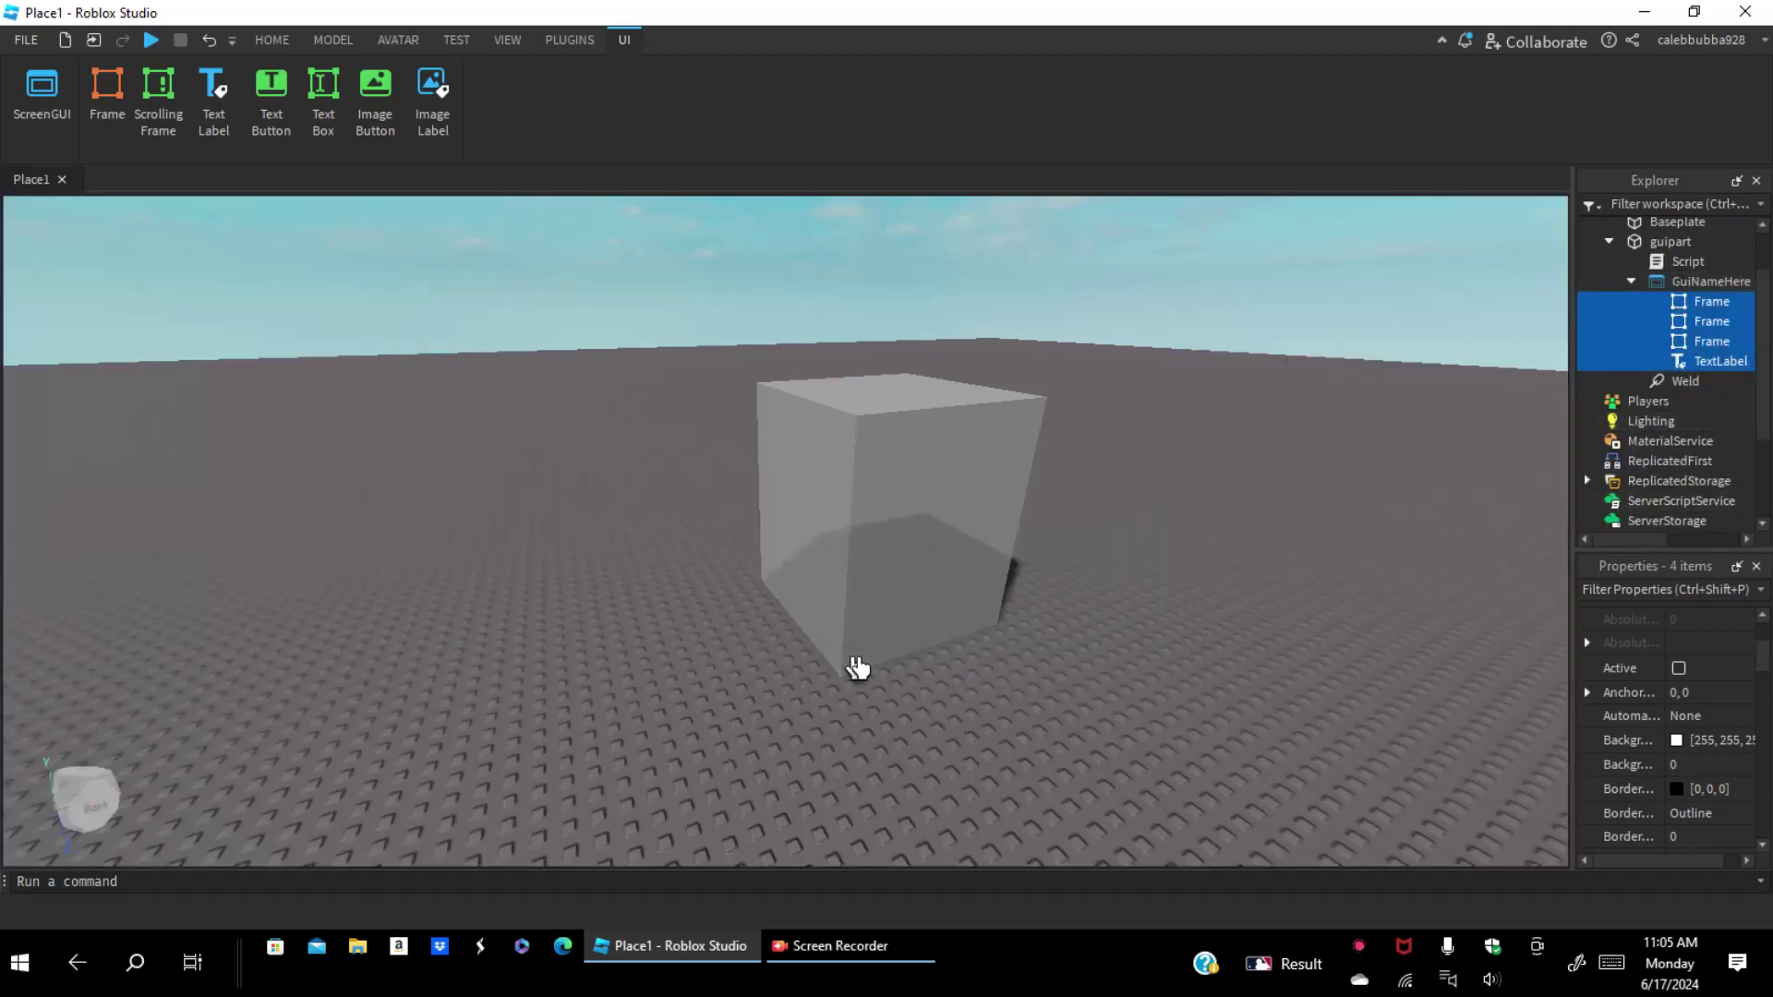
Step: Orbit the view back to the grey cube and bring up the MODEL tools
{"action": "right_click_drag", "start_coordinate": [859, 672], "coordinate": [423, 474]}
{"action": "left_click", "coordinate": [273, 41]}
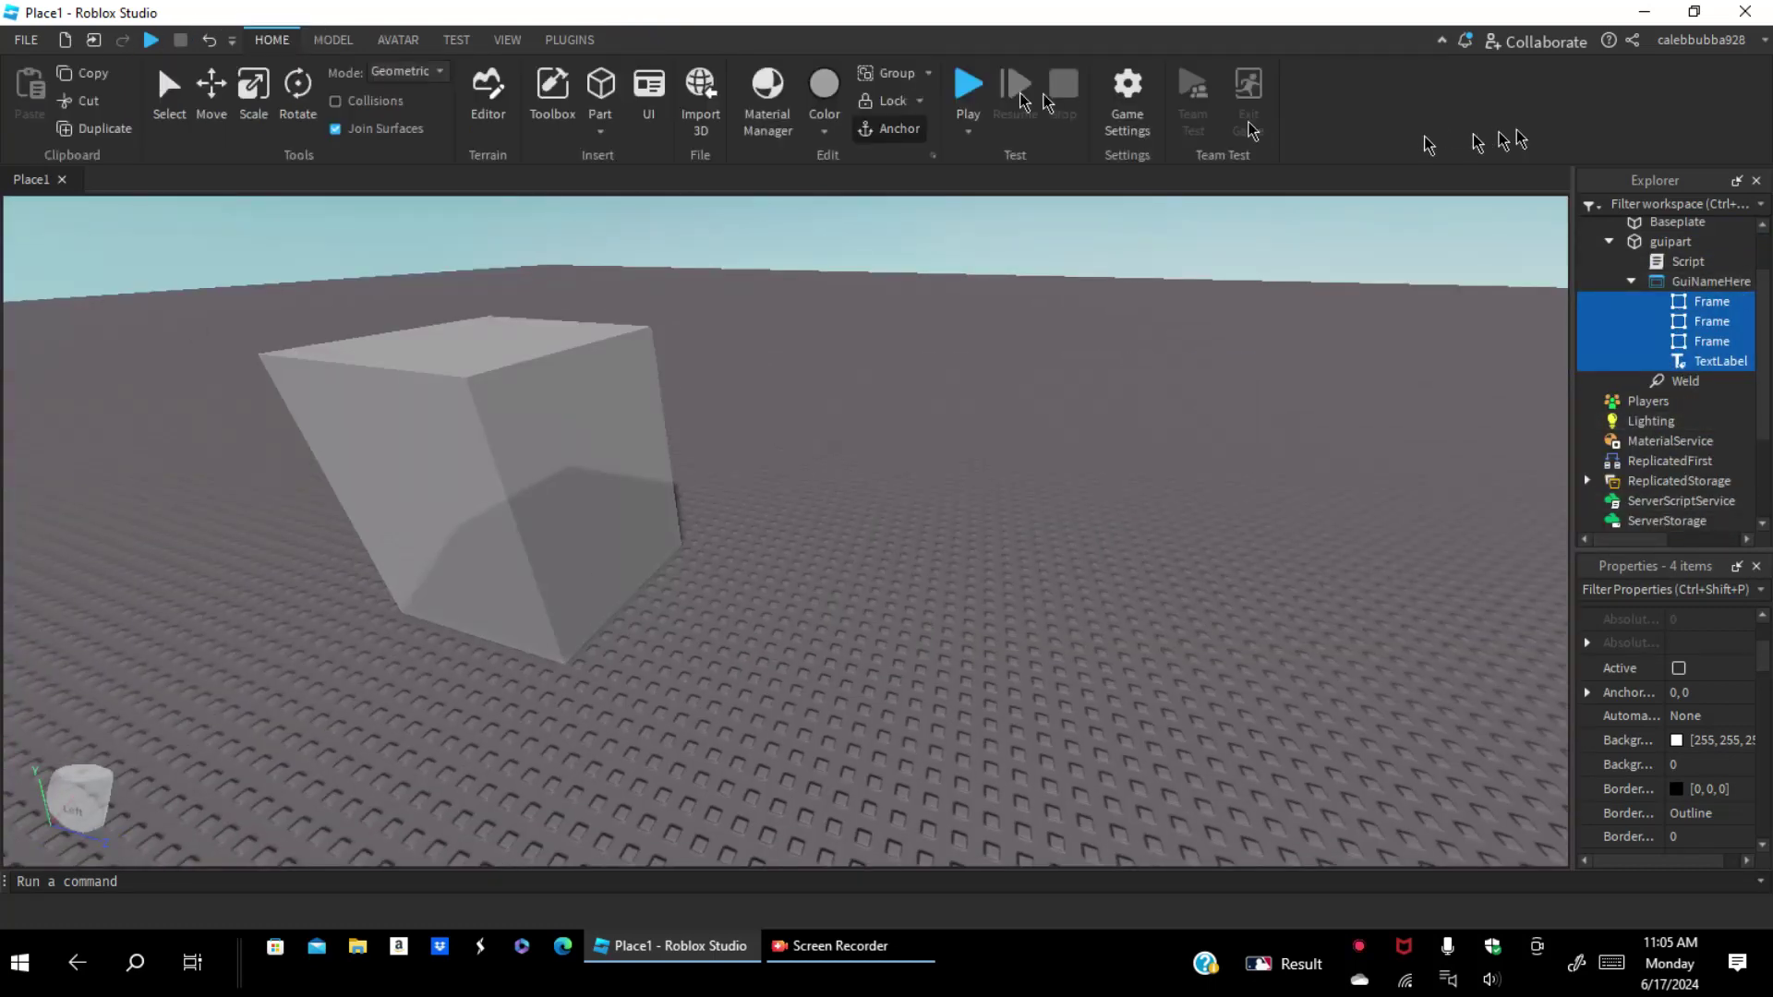
{"action": "left_click", "coordinate": [475, 46]}
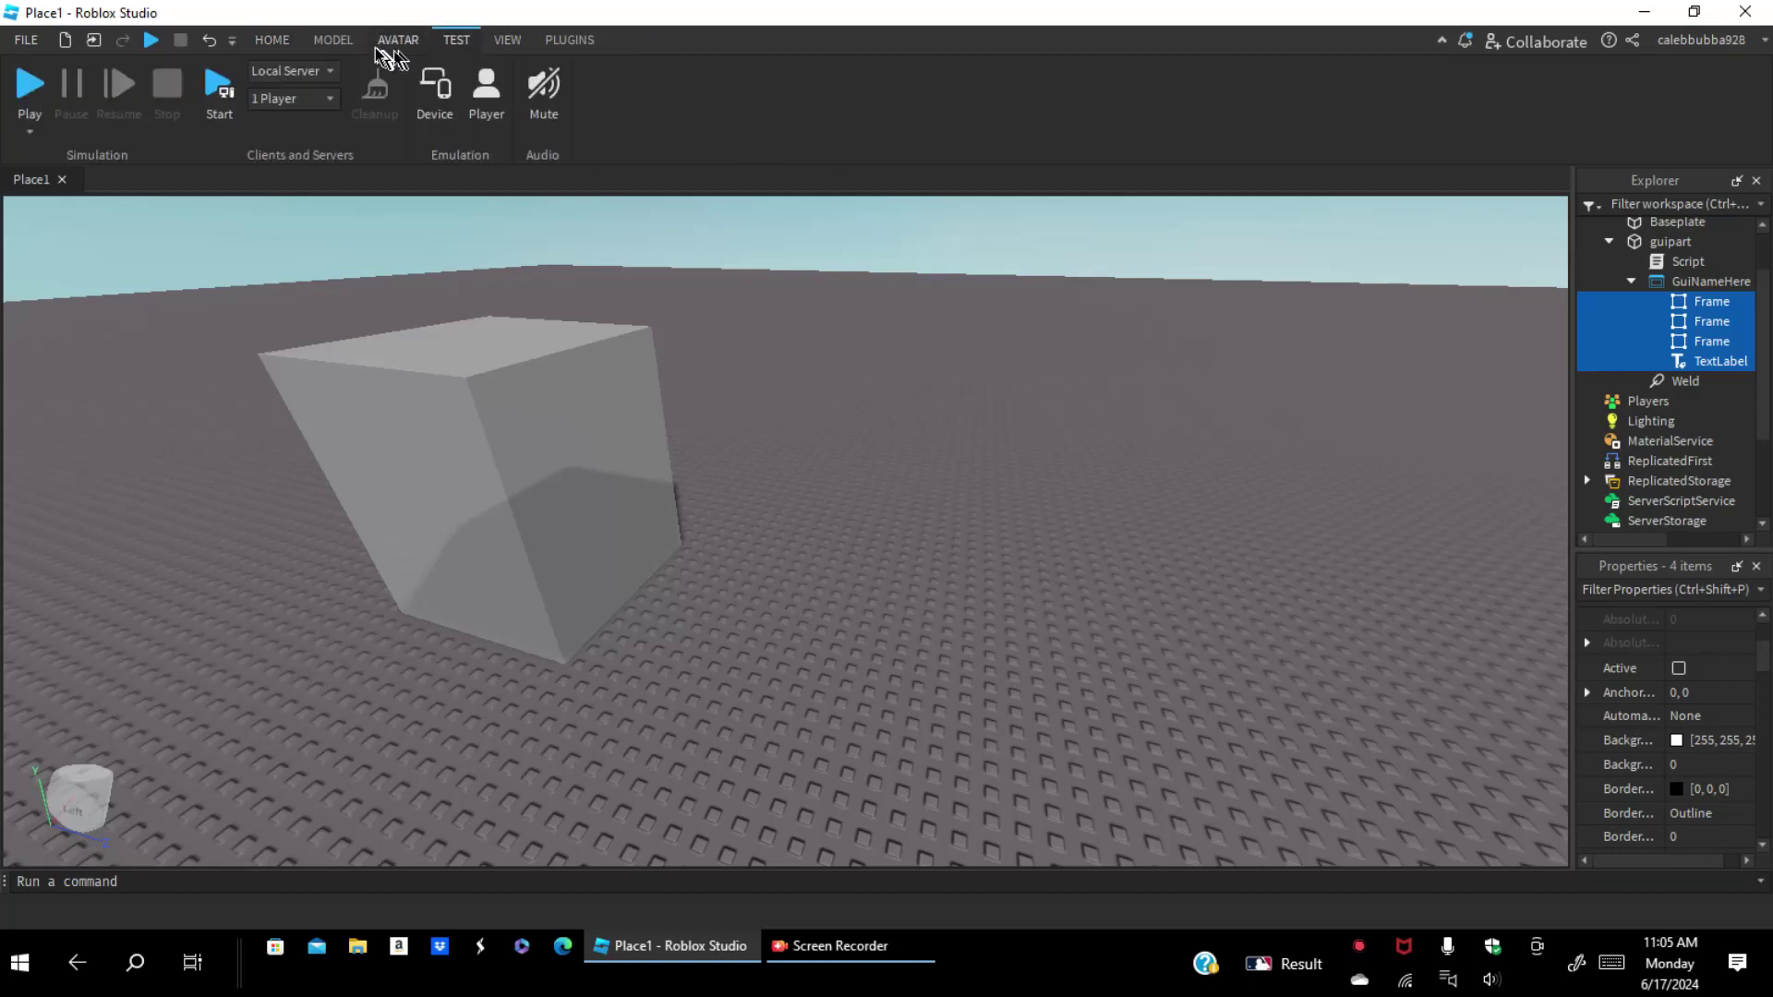
{"action": "left_click", "coordinate": [334, 40]}
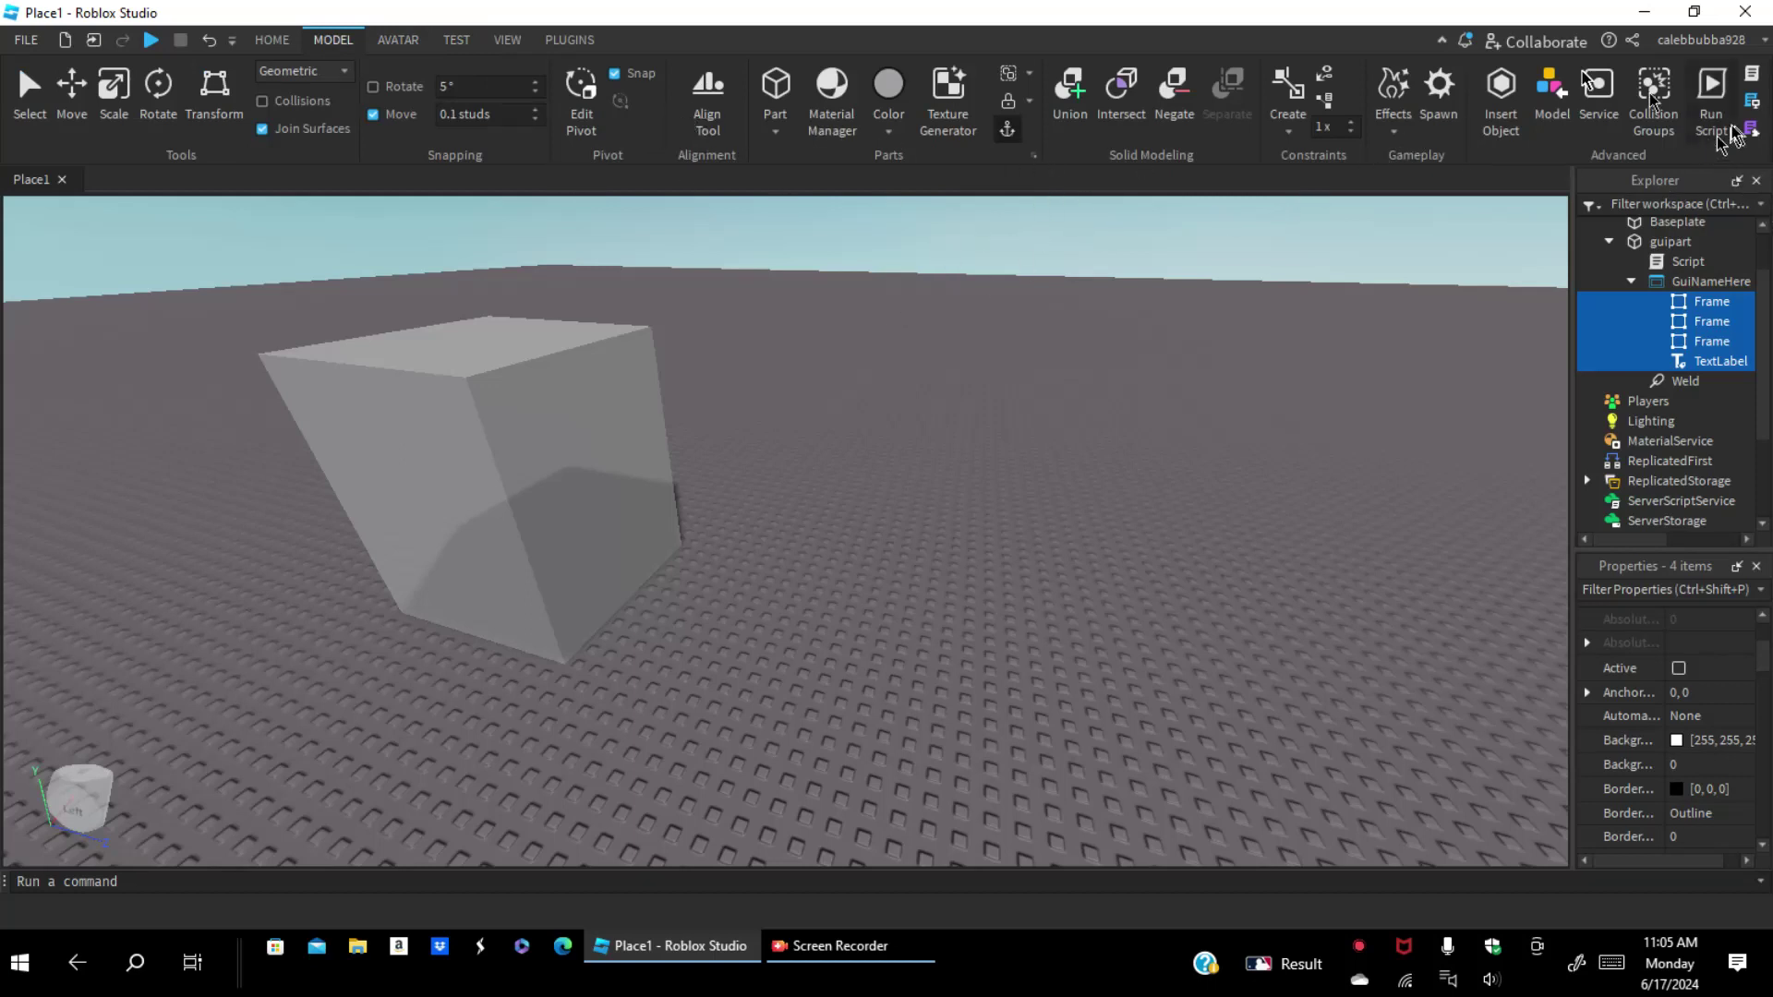
Step: Add a SpawnLocation and move it onto the baseplate right of the grey cube
{"action": "left_click", "coordinate": [1433, 109]}
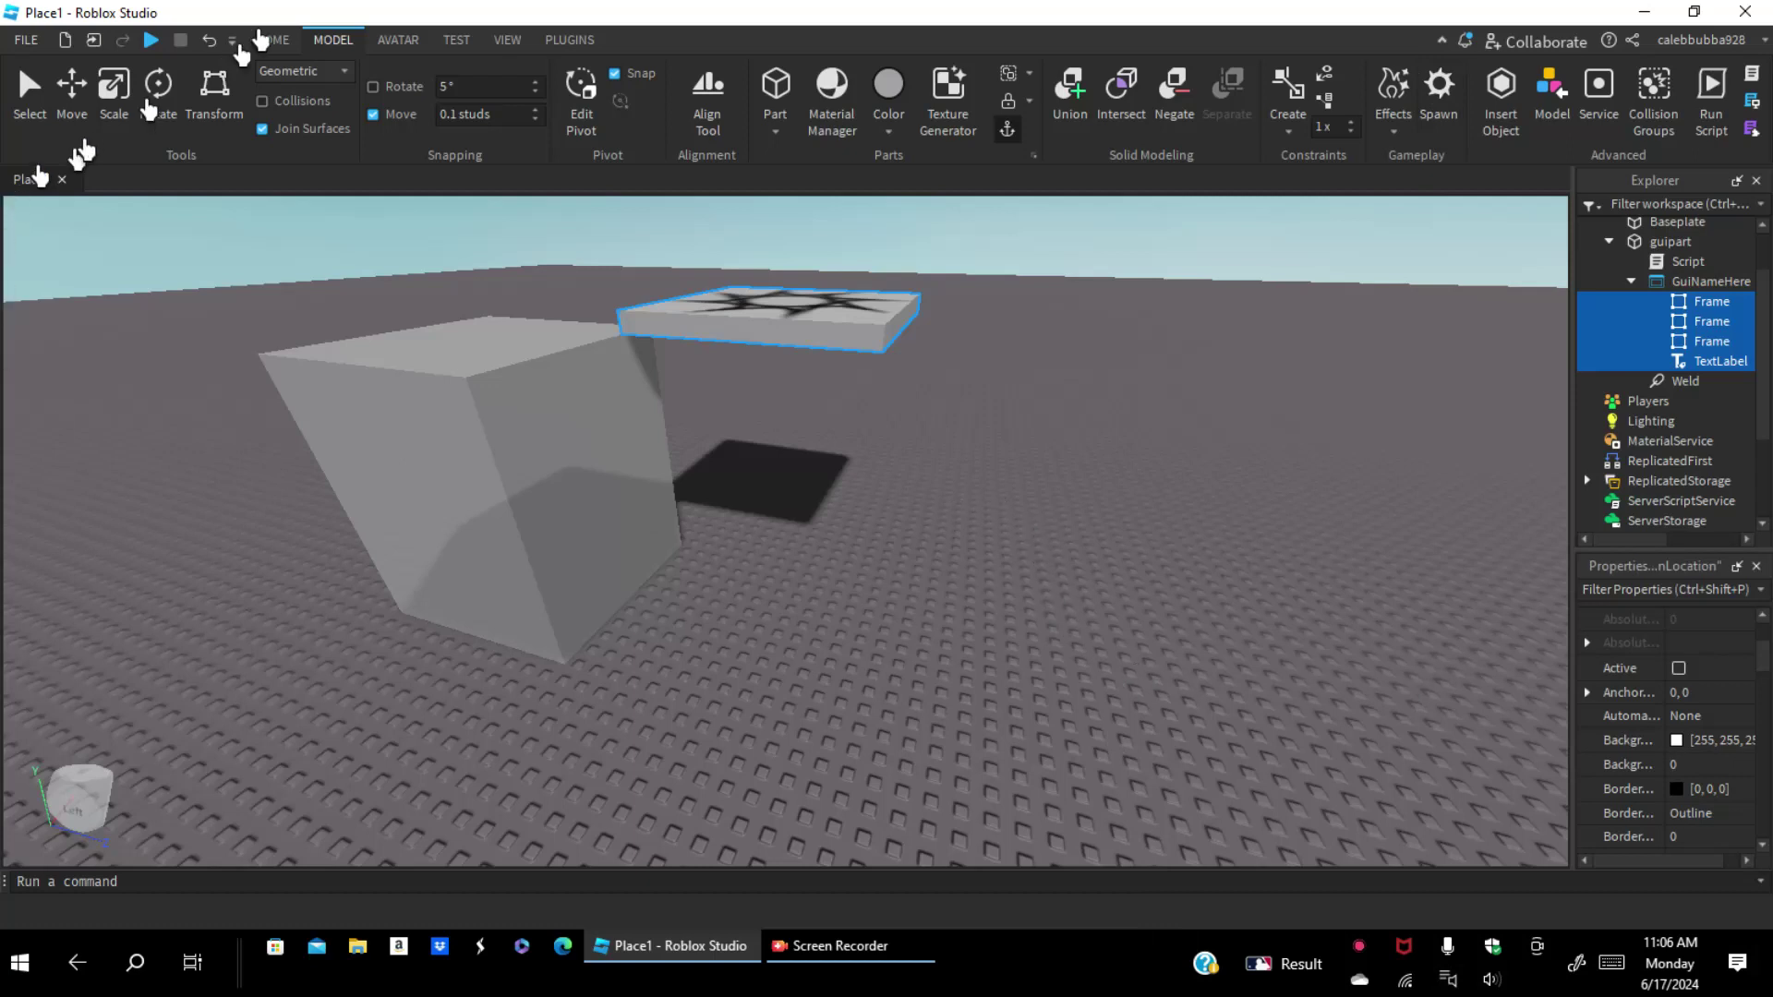
{"action": "left_click", "coordinate": [71, 88]}
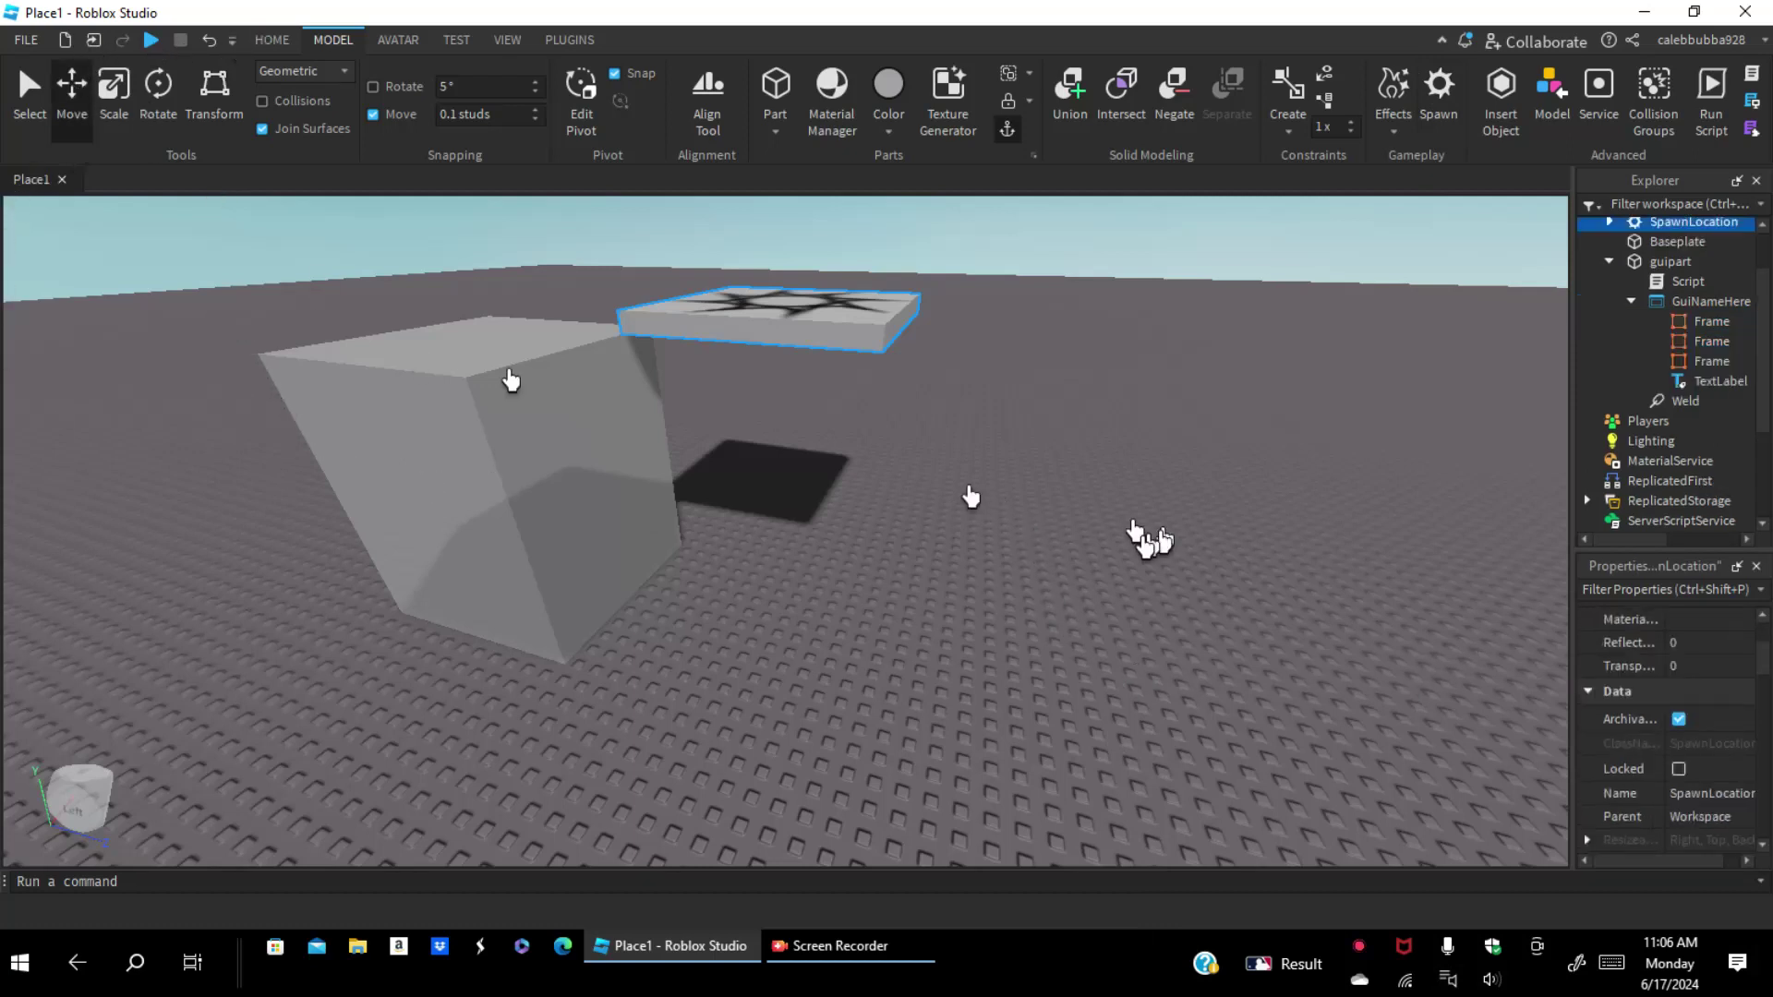
{"action": "left_click", "coordinate": [791, 325]}
{"action": "left_click_drag", "start_coordinate": [874, 320], "coordinate": [1148, 528]}
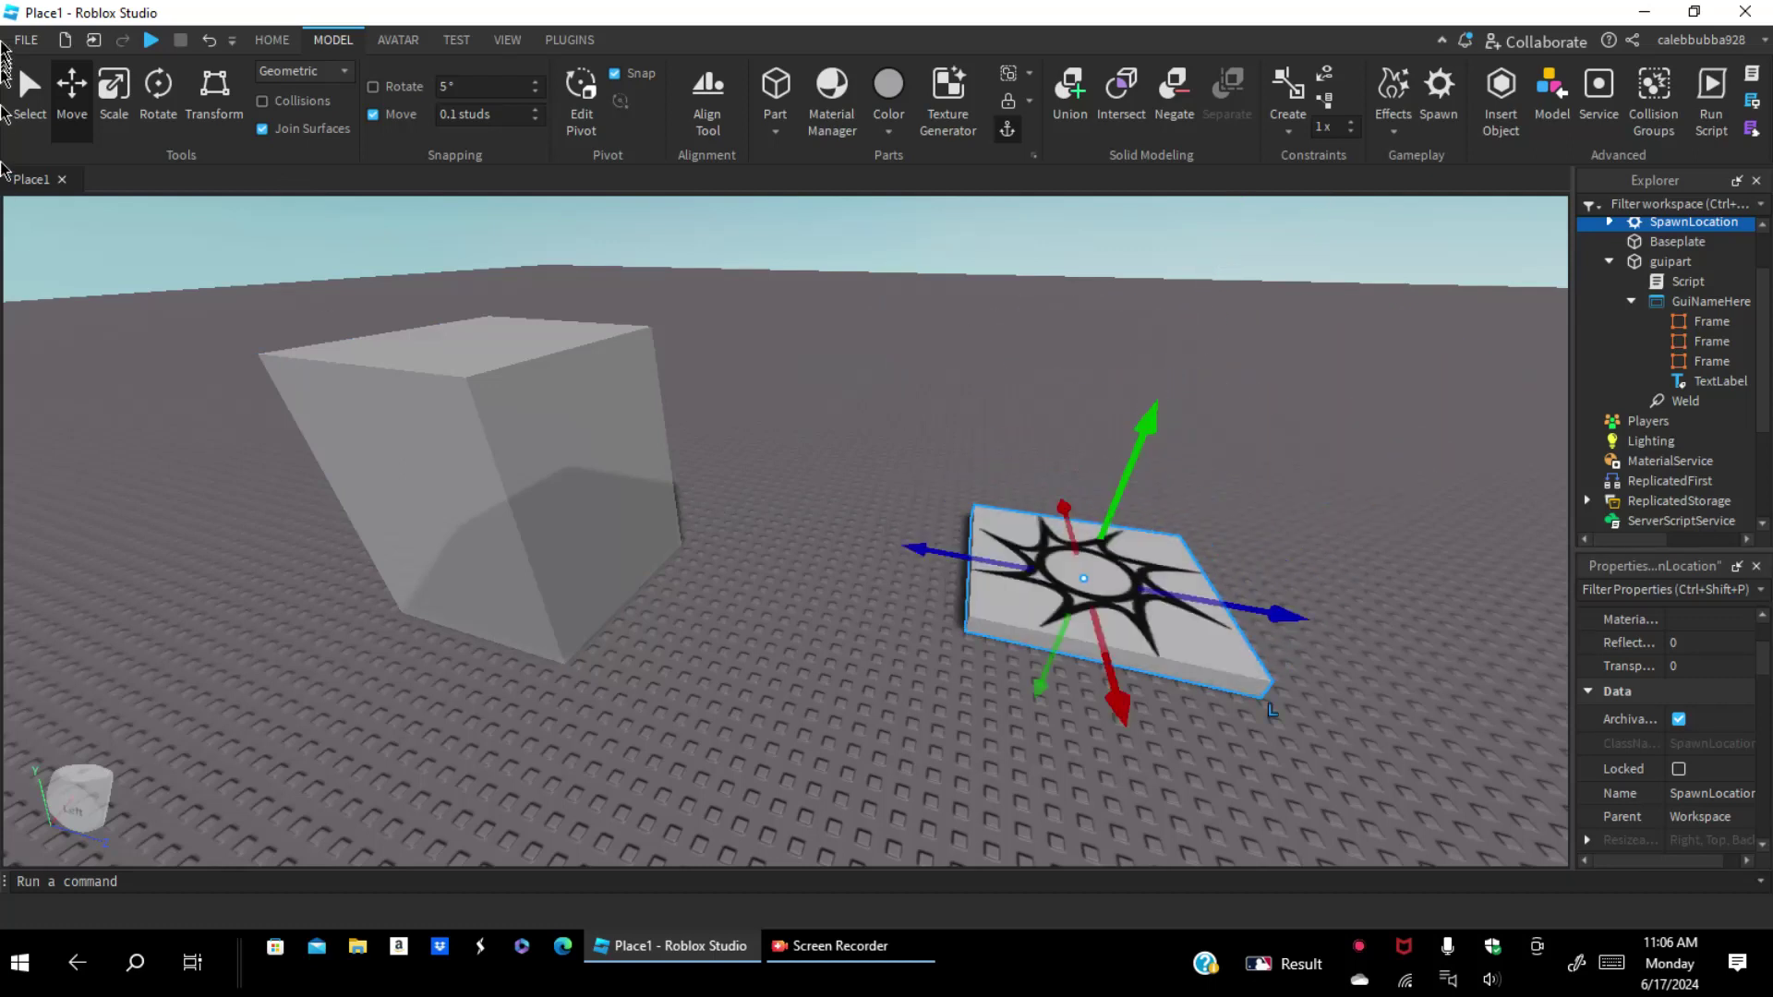
Step: Reopen the Toolbox from the VIEW tab, showing the earlier 'gui on touch' results
{"action": "left_click", "coordinate": [262, 42]}
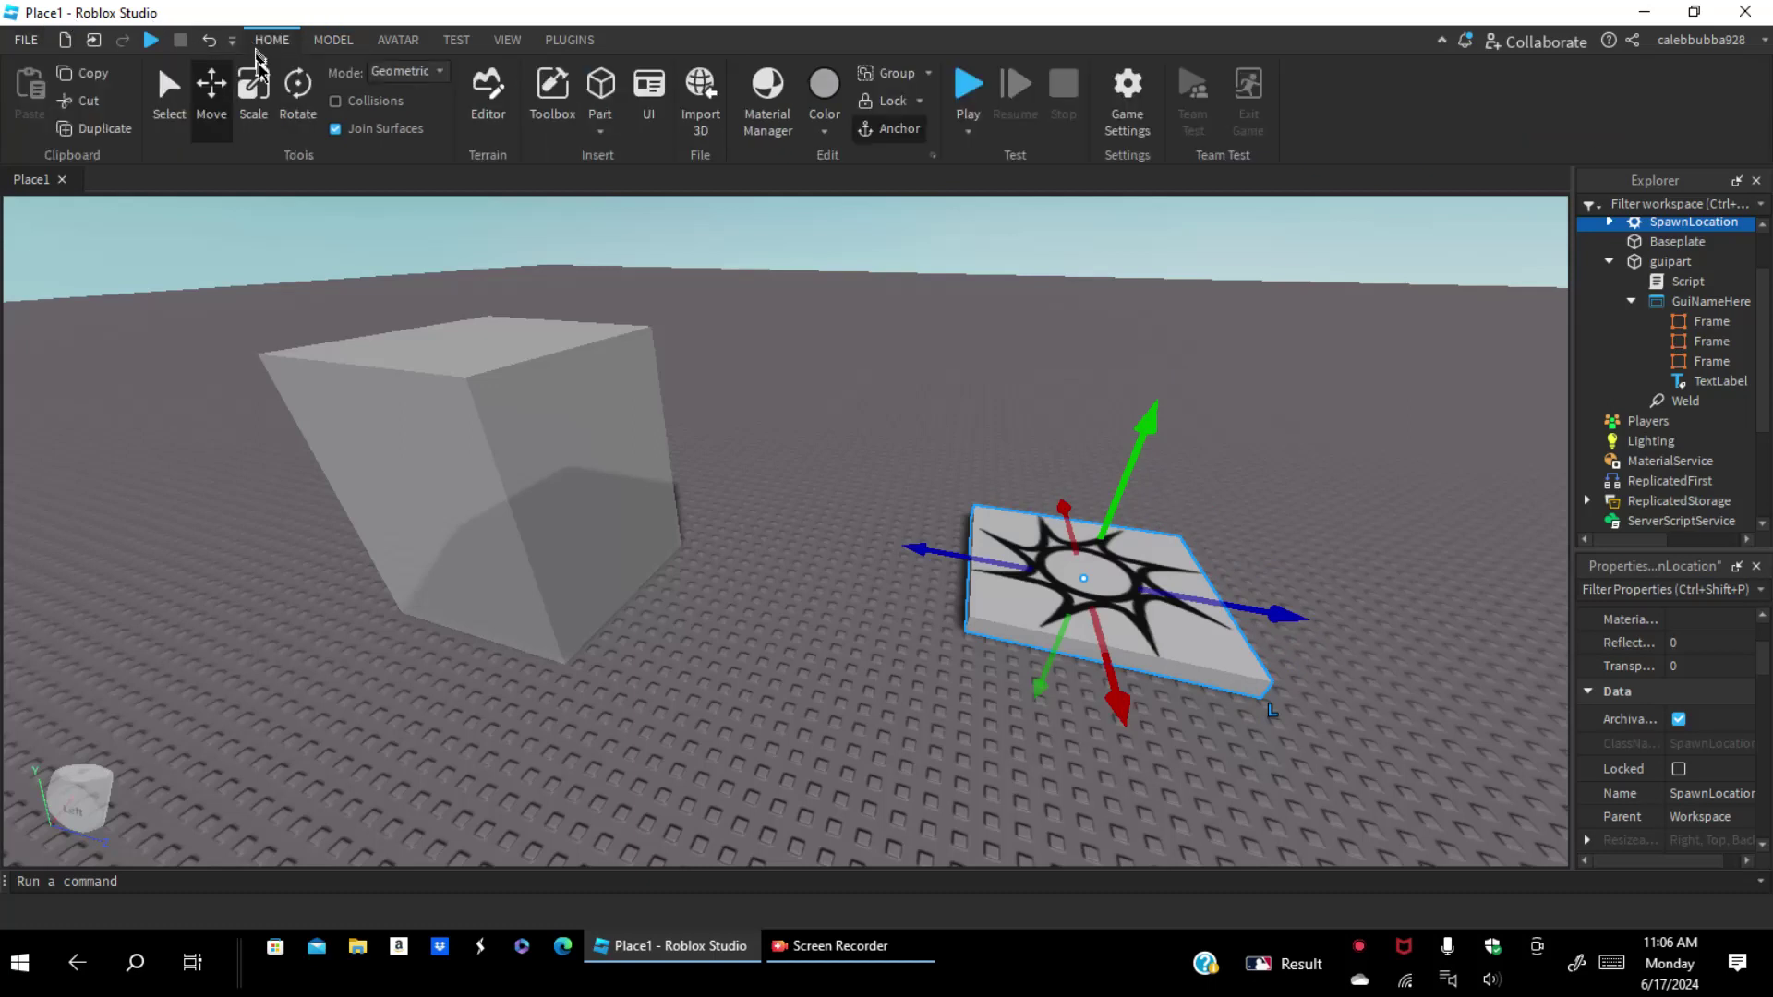
{"action": "left_click", "coordinate": [504, 45]}
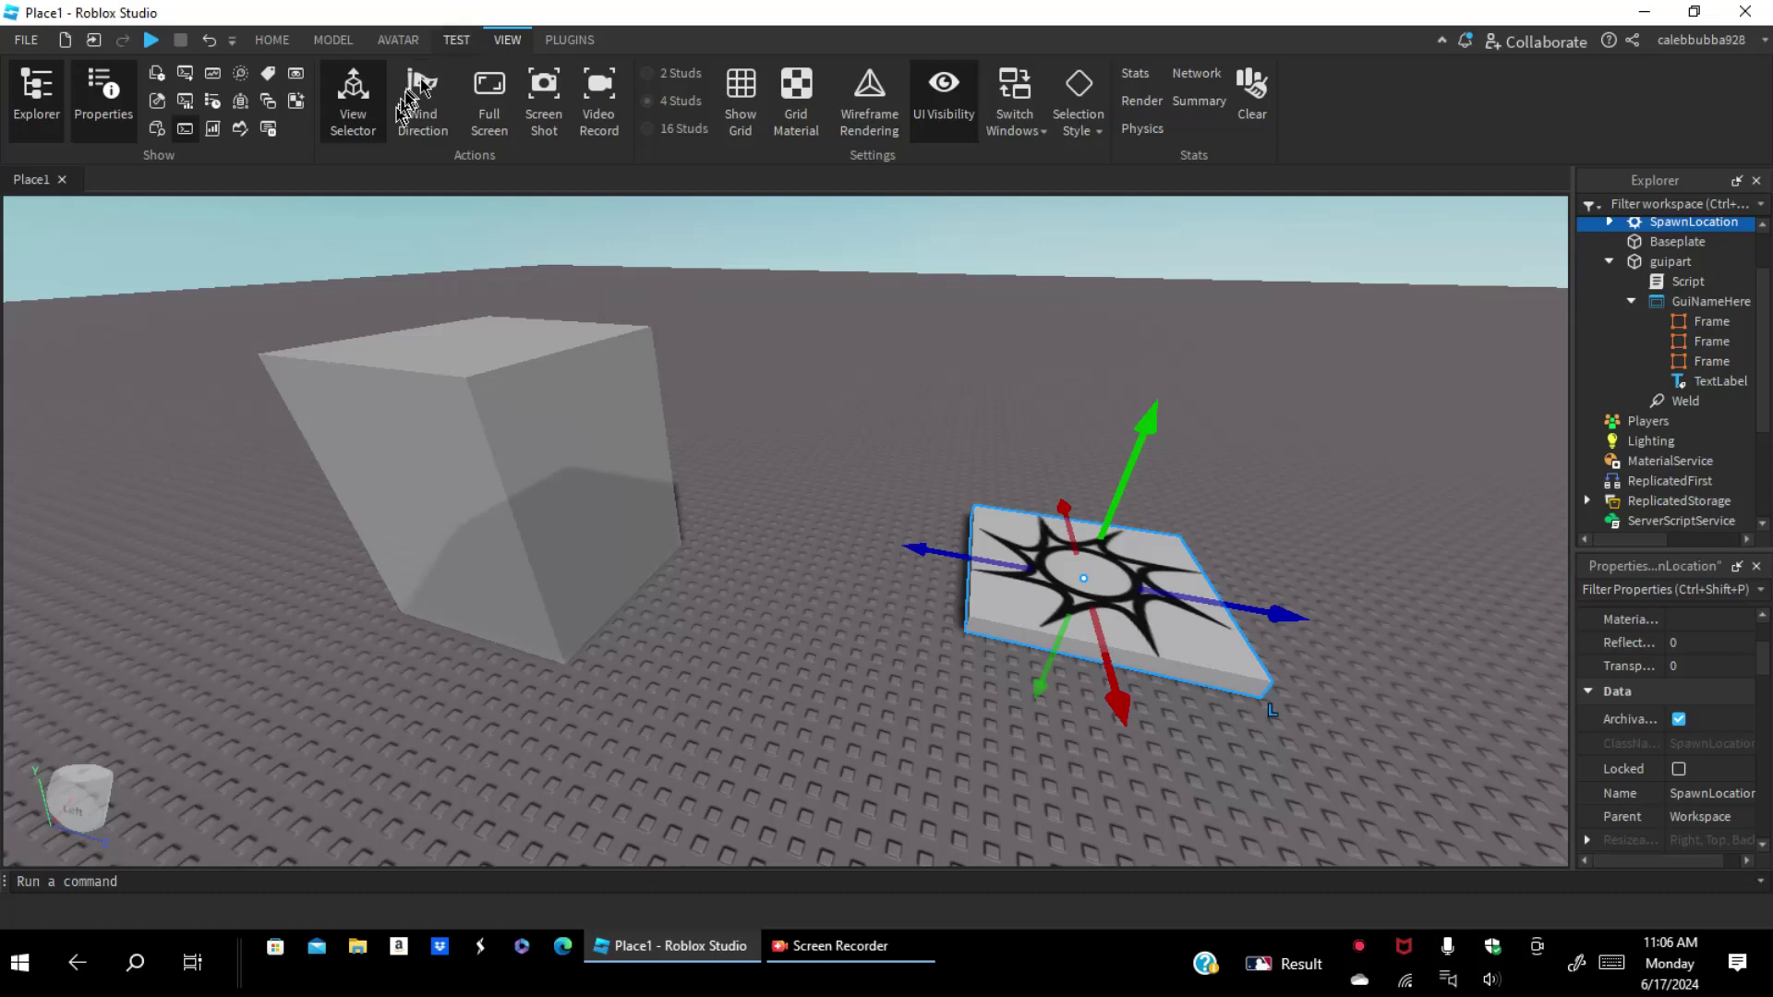
{"action": "left_click", "coordinate": [456, 40]}
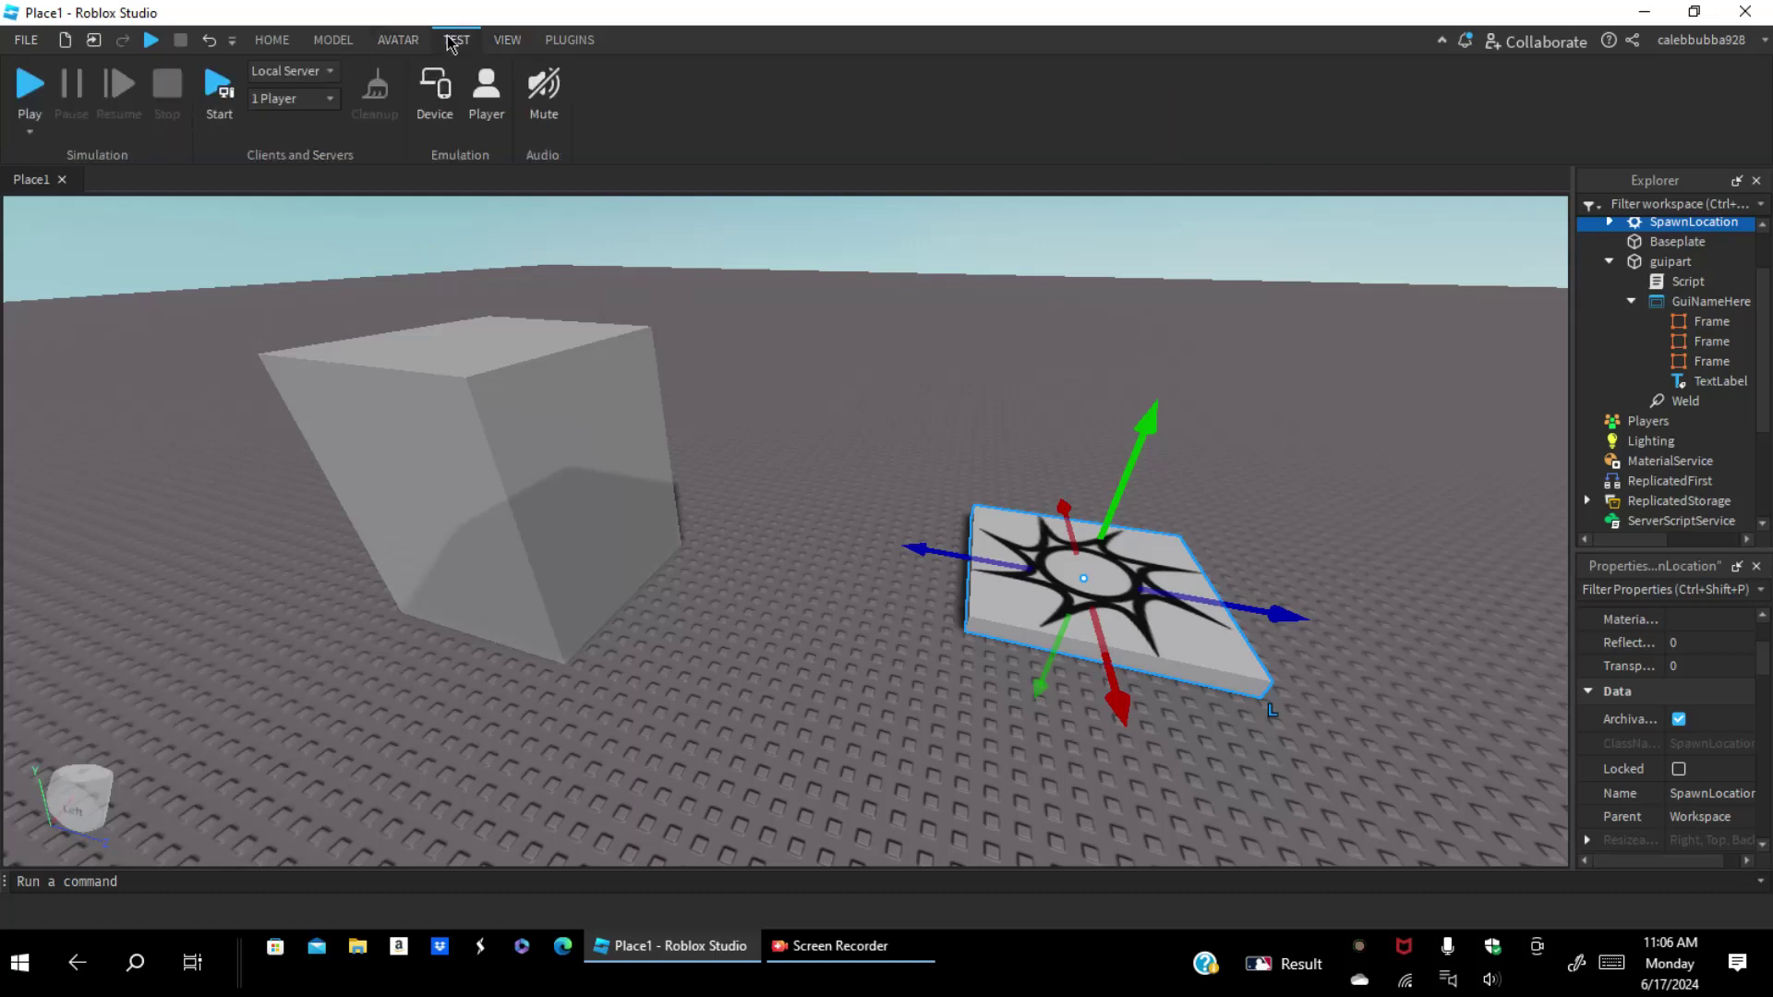
{"action": "left_click", "coordinate": [509, 43]}
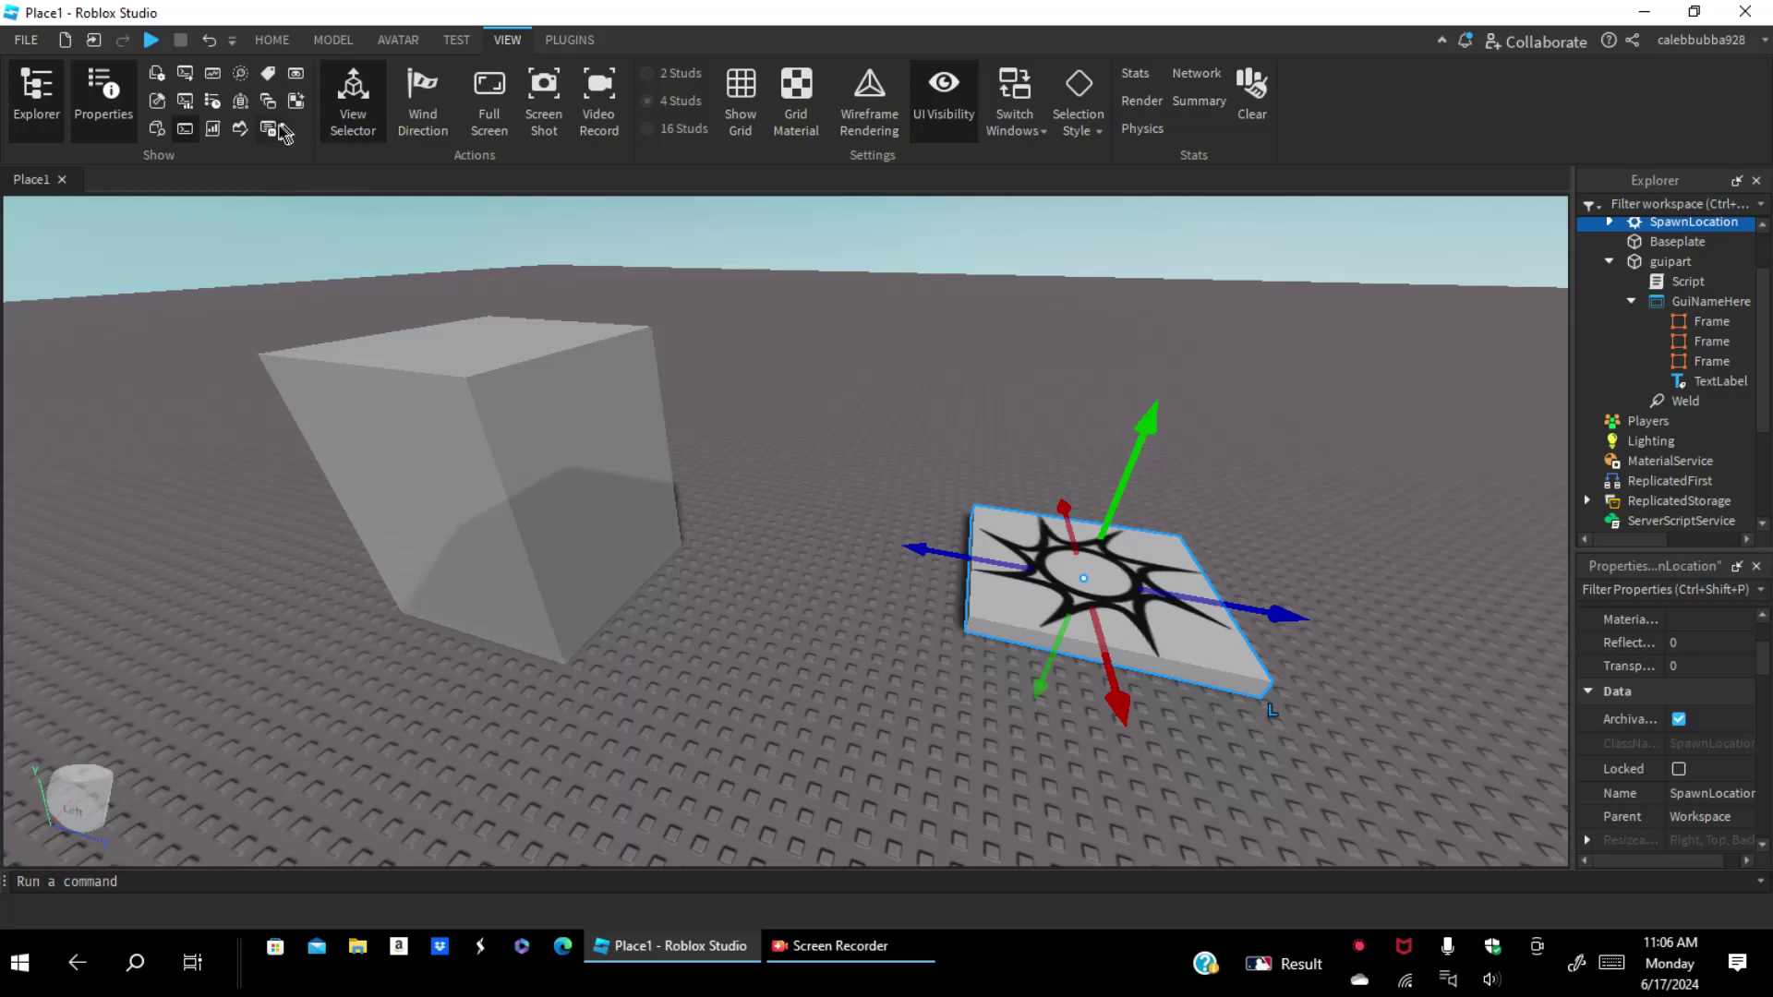
{"action": "left_click", "coordinate": [162, 109]}
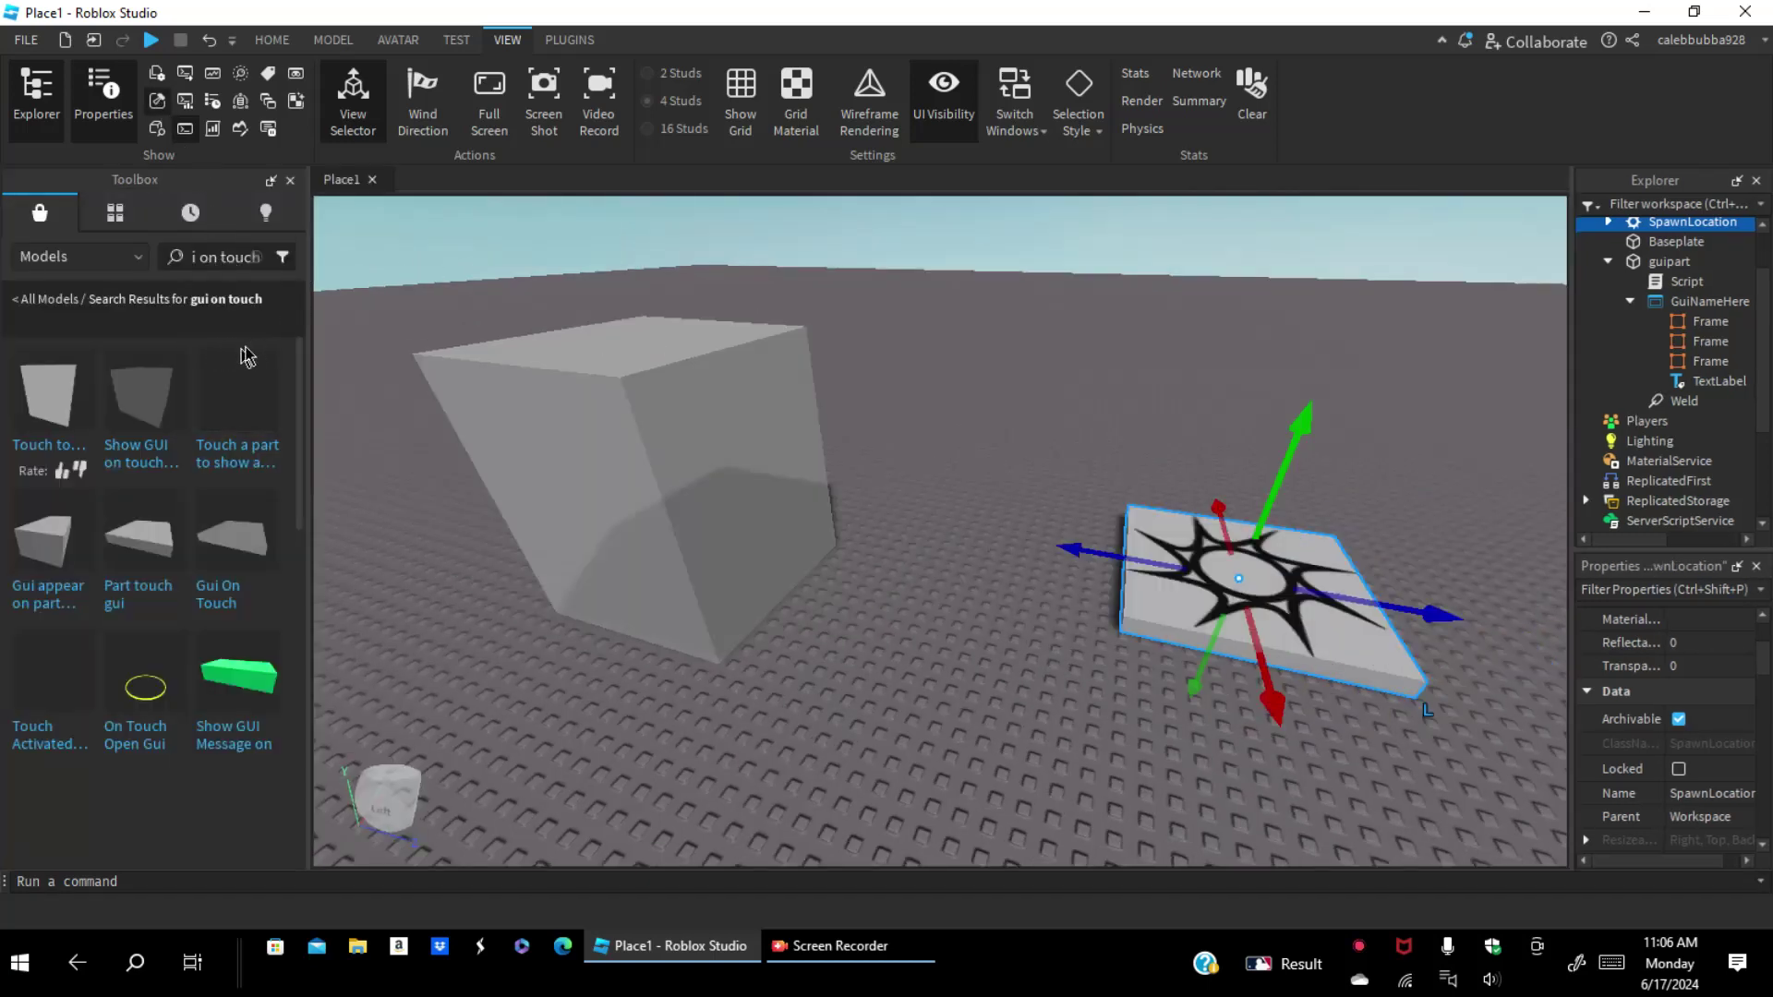
Step: Search the Toolbox for 'death part' and place the Death Part model beside guipart
{"action": "left_click", "coordinate": [255, 262]}
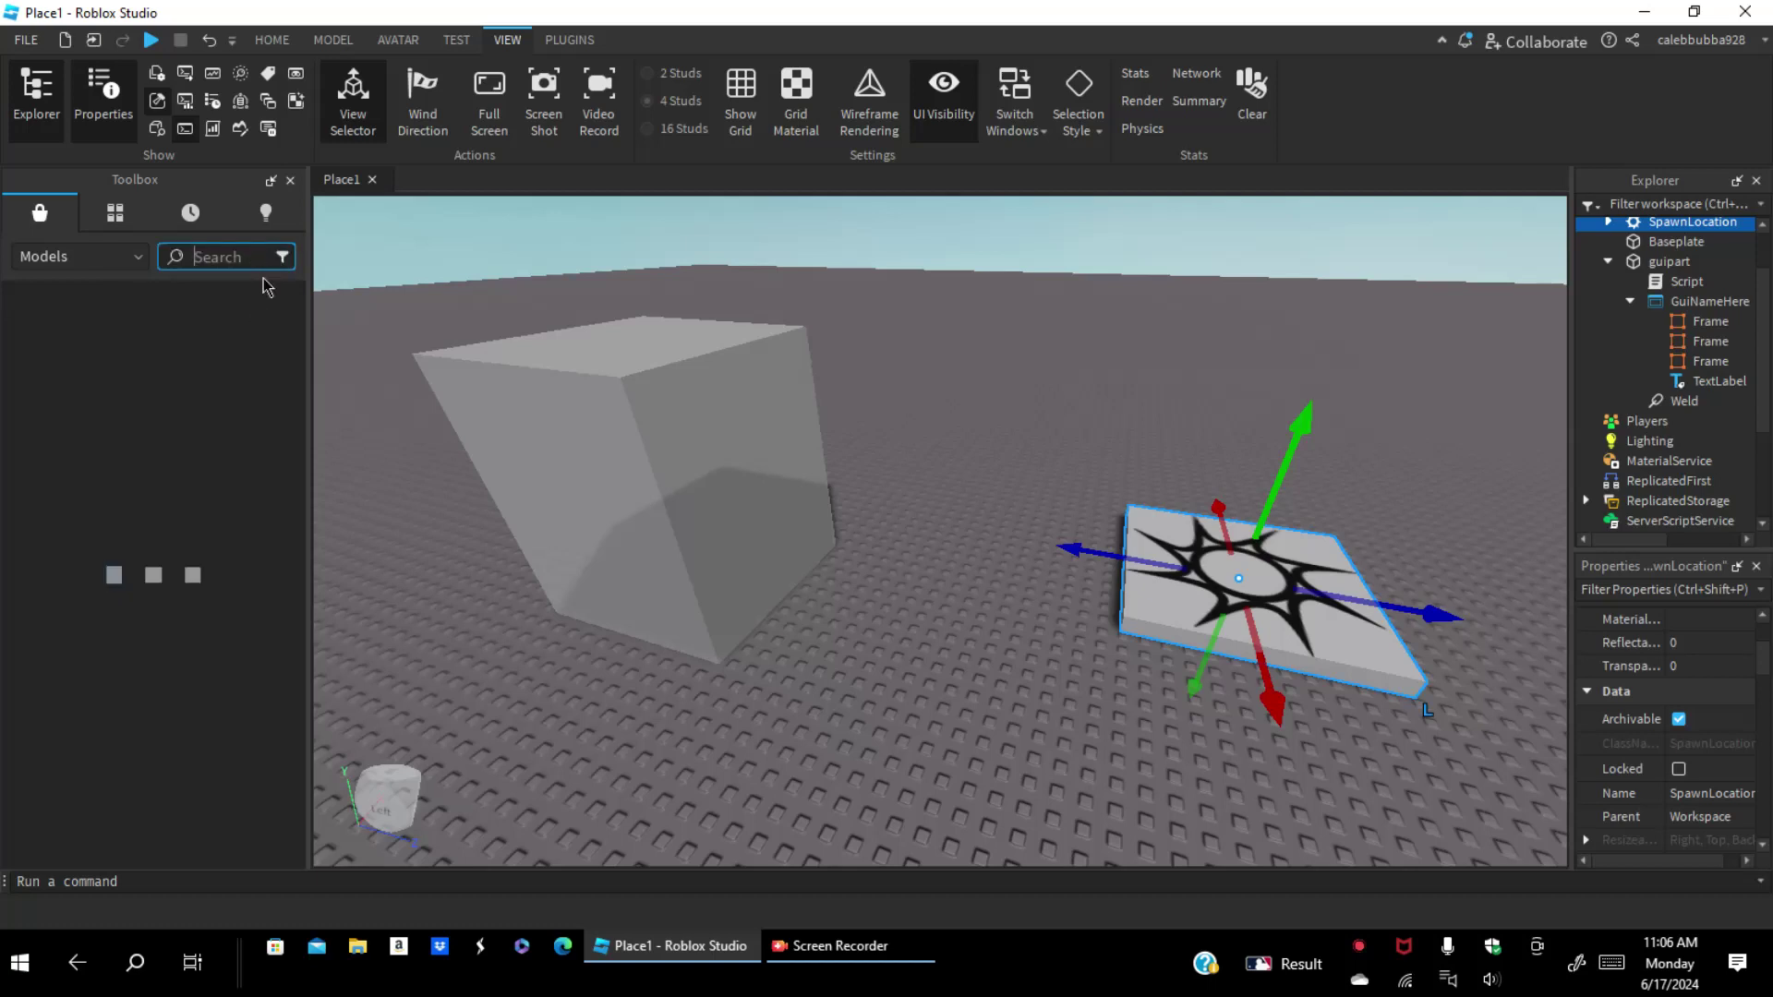
{"action": "type", "text": "d"}
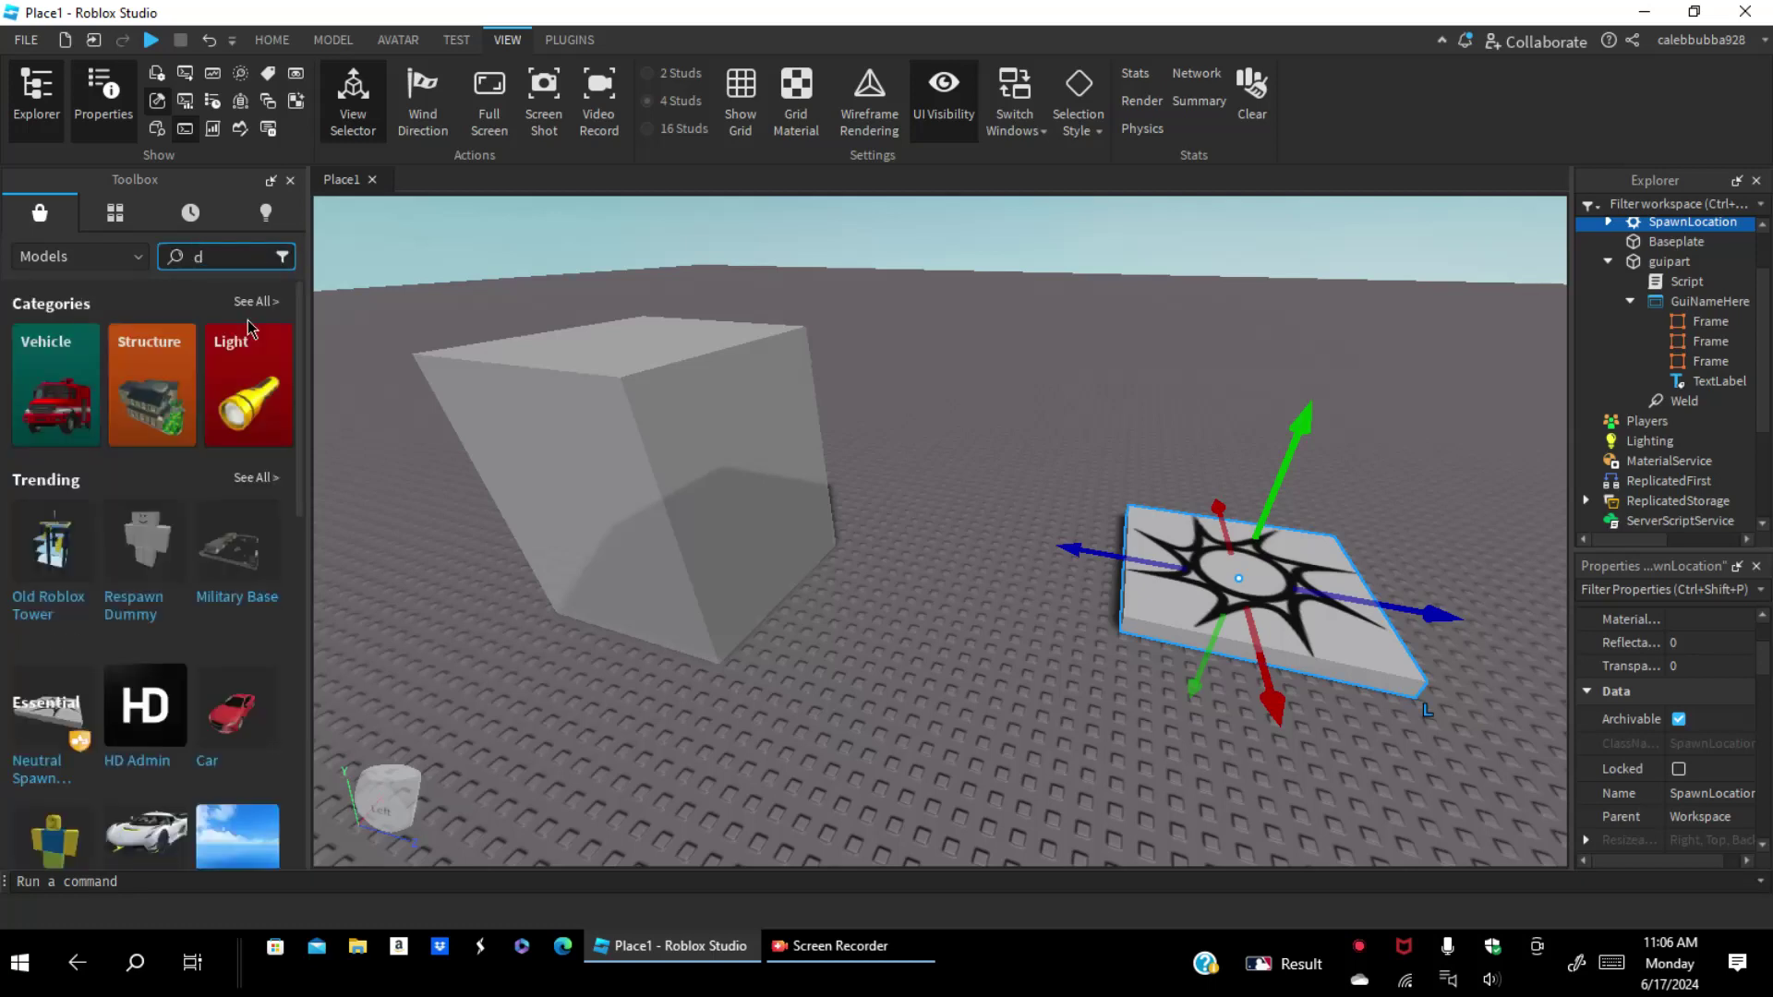
{"action": "type", "text": "eath part"}
{"action": "key", "text": "Return"}
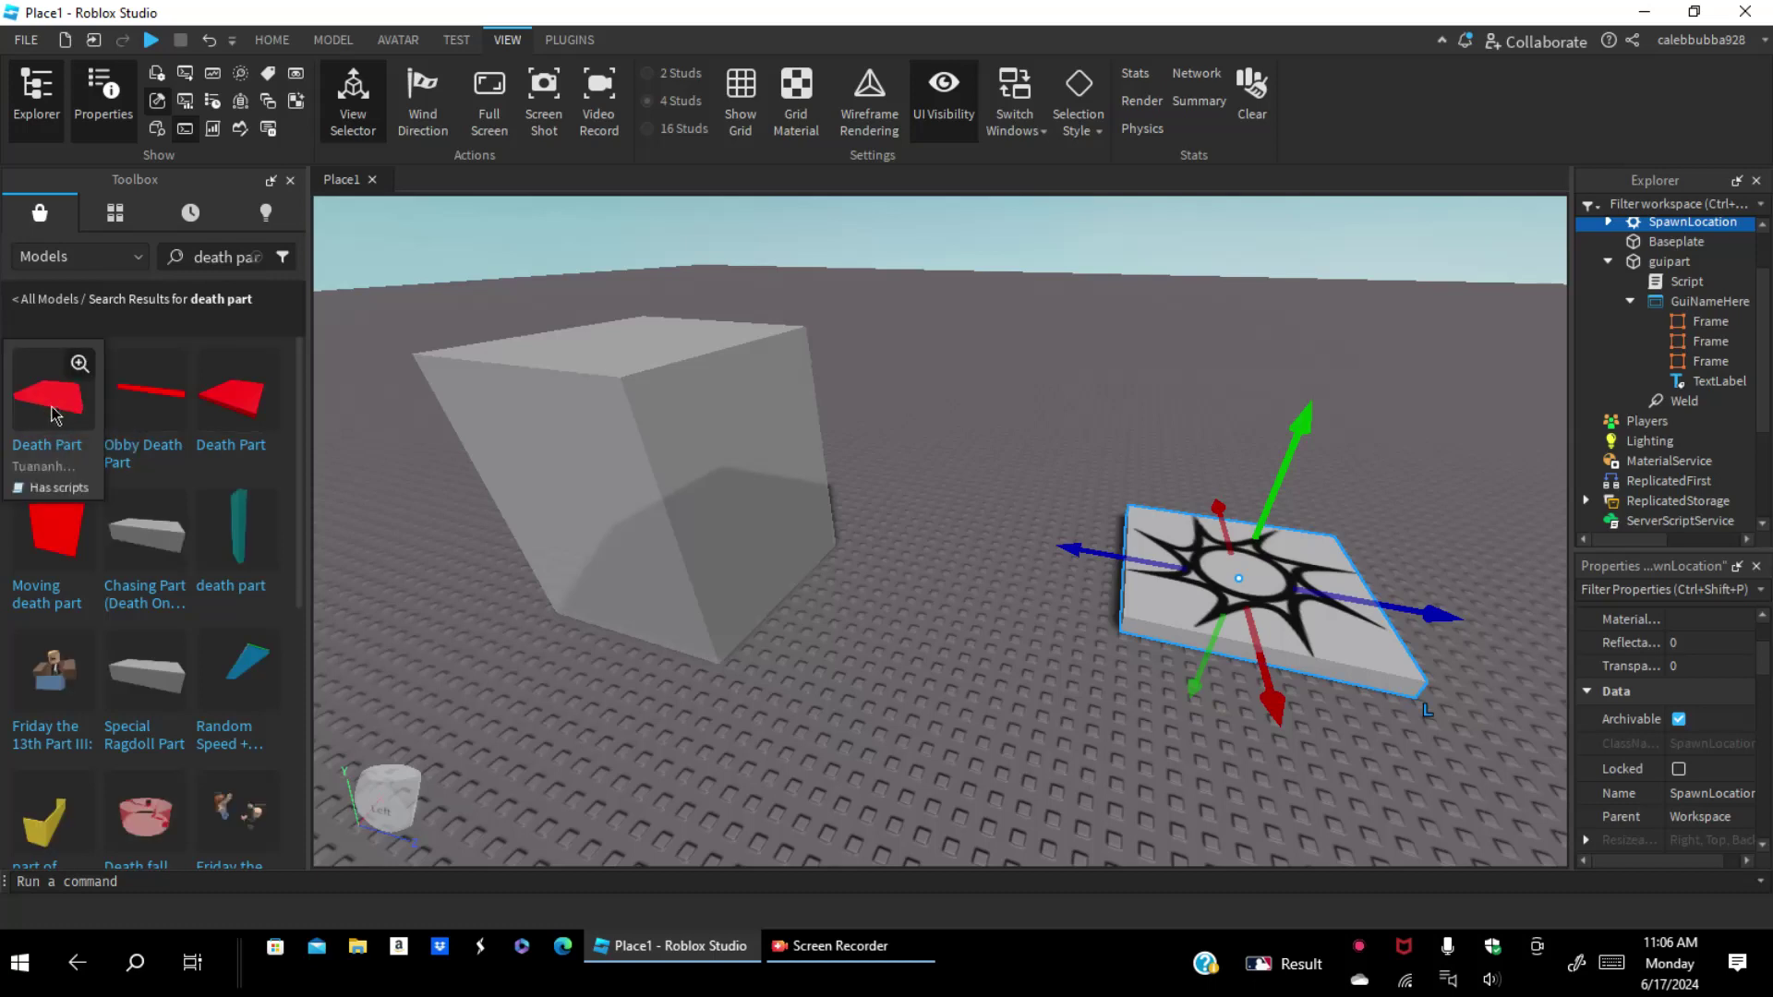
{"action": "left_click_drag", "start_coordinate": [53, 415], "coordinate": [888, 624]}
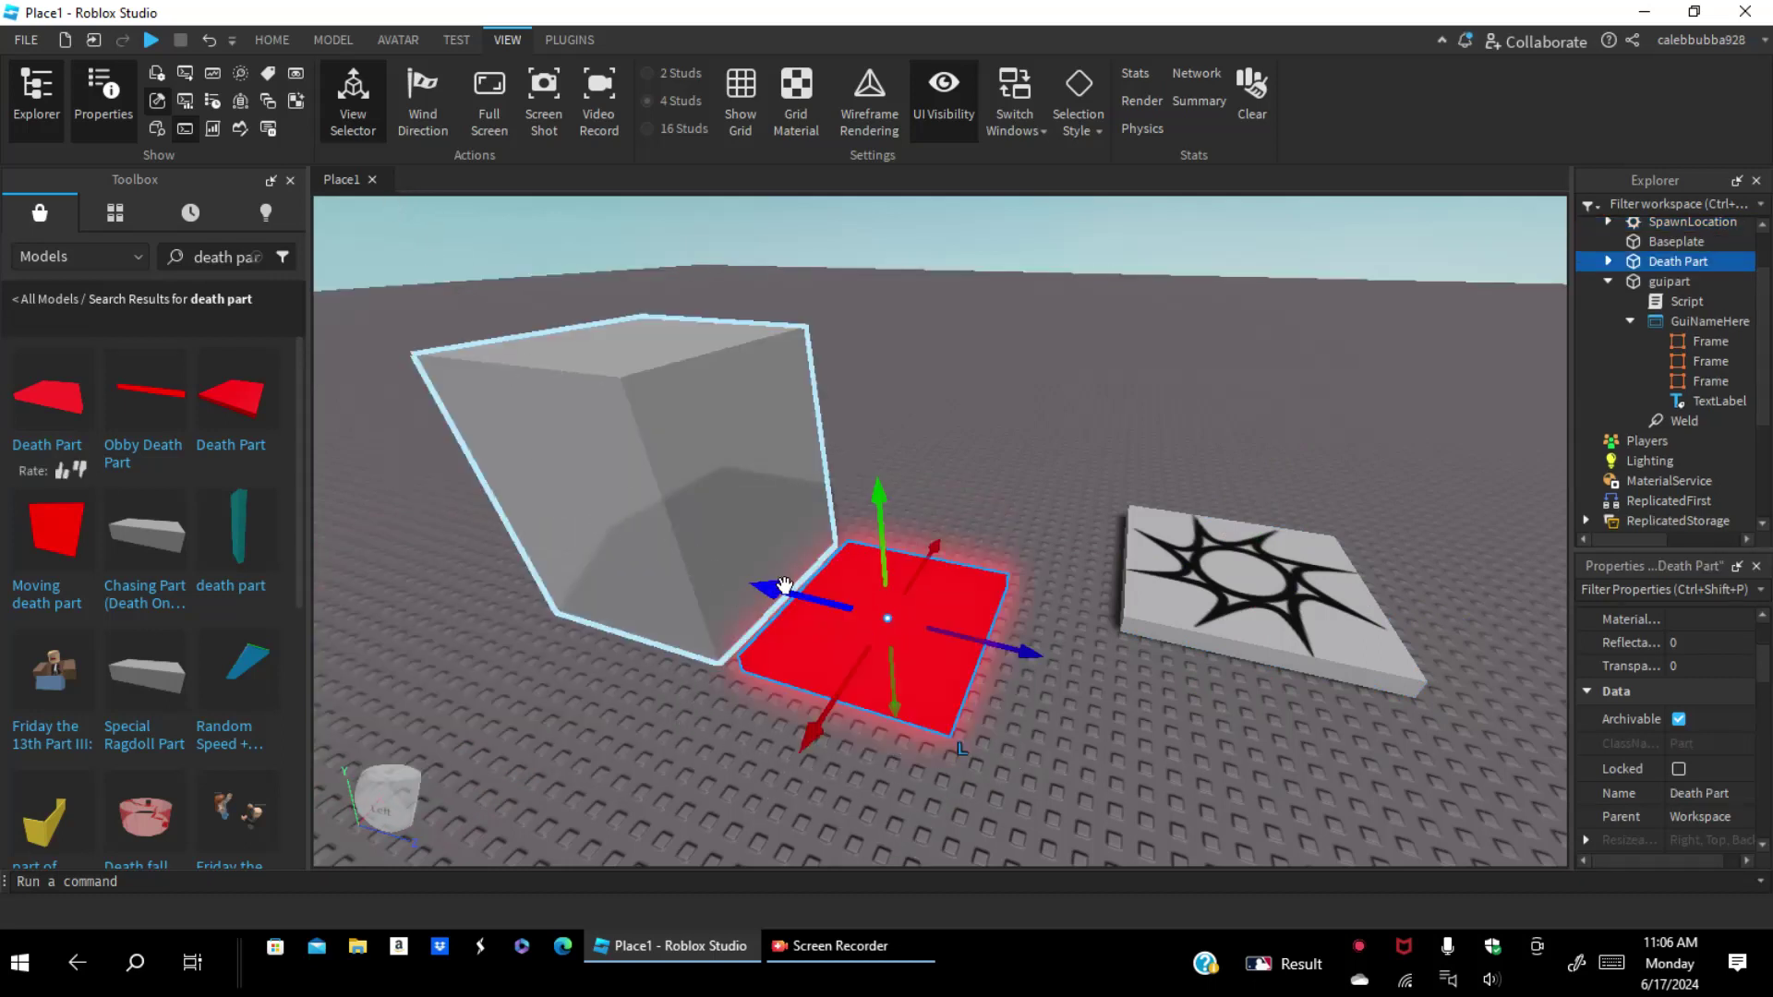
Step: Scale the Death Part taller to fill the guipart cube, then view the red result
{"action": "left_click_drag", "start_coordinate": [759, 591], "coordinate": [591, 553]}
{"action": "left_click", "coordinate": [276, 40]}
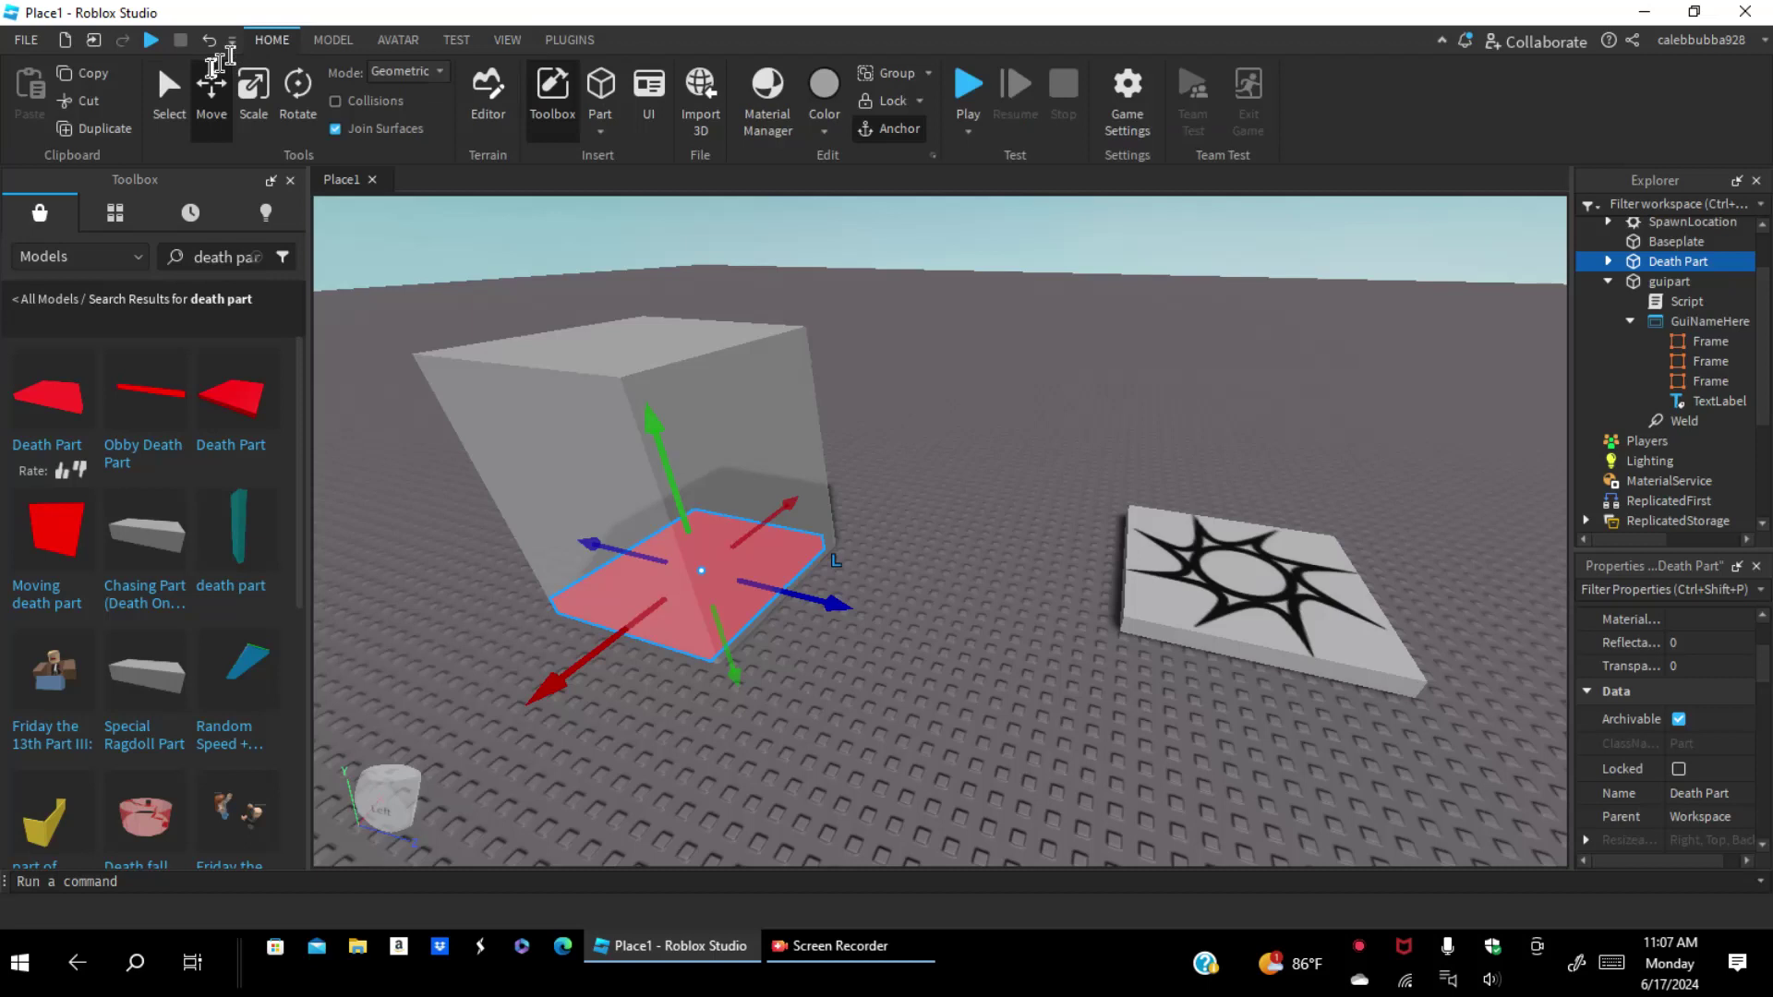
{"action": "left_click", "coordinate": [250, 118]}
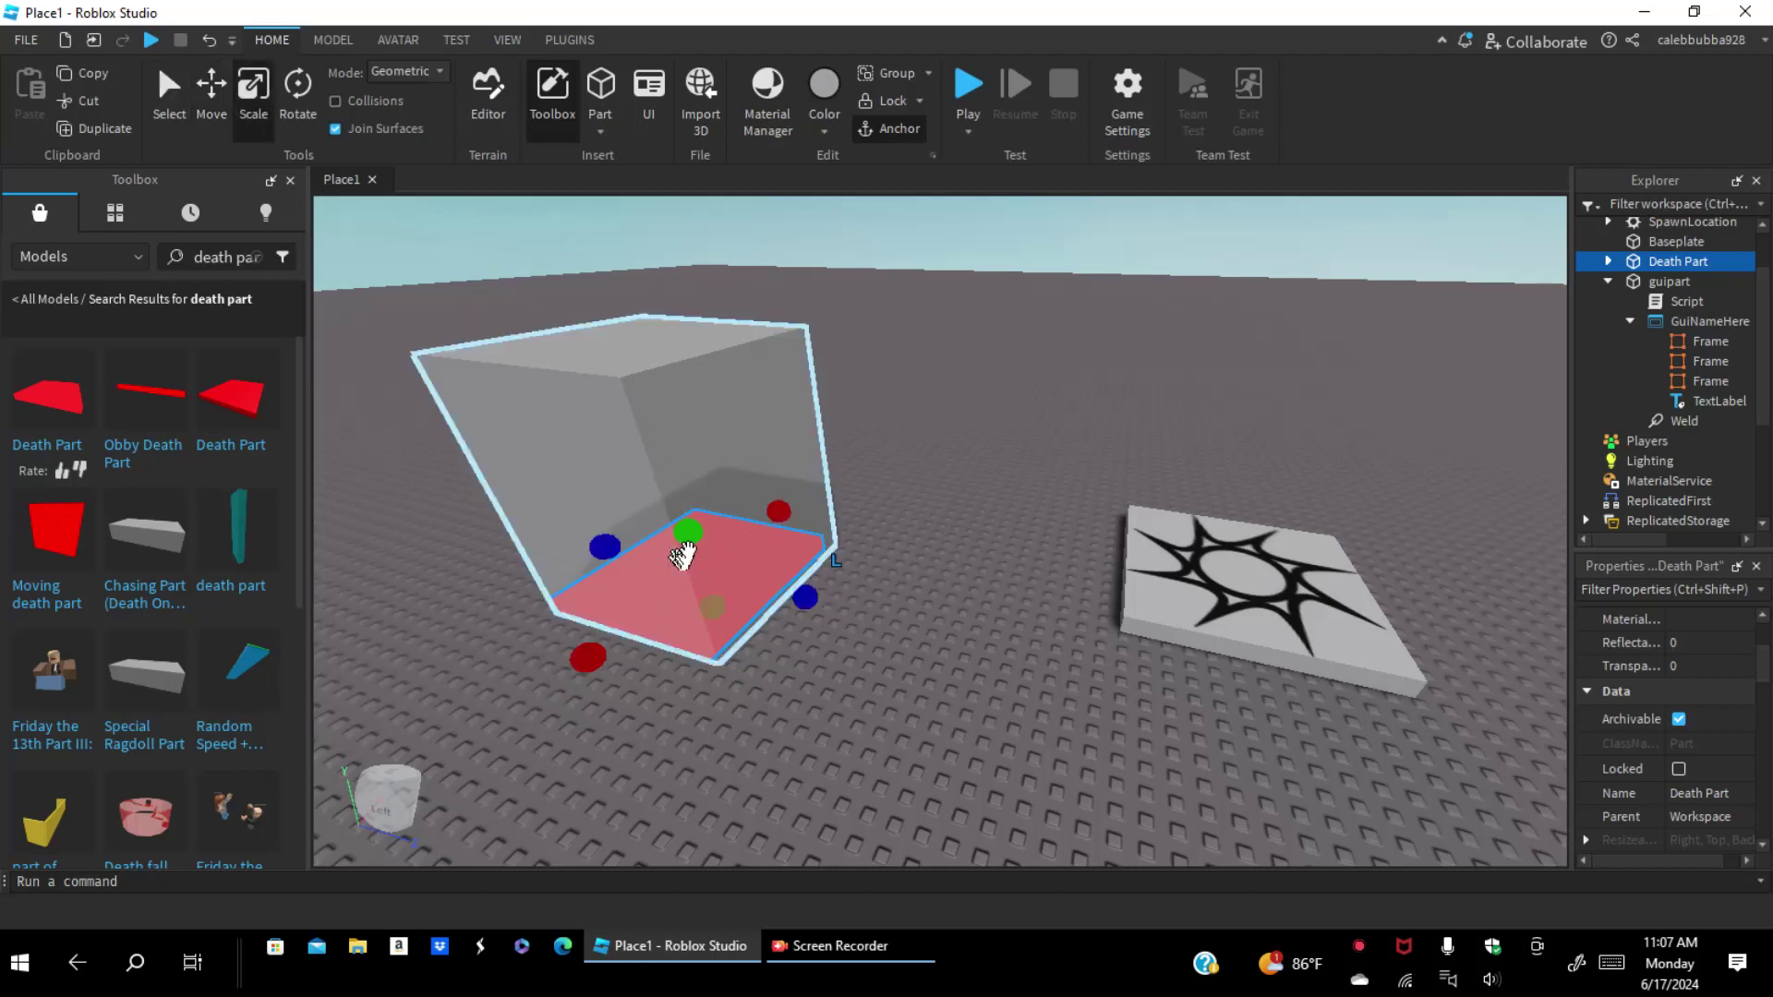
{"action": "left_click_drag", "start_coordinate": [694, 535], "coordinate": [587, 305]}
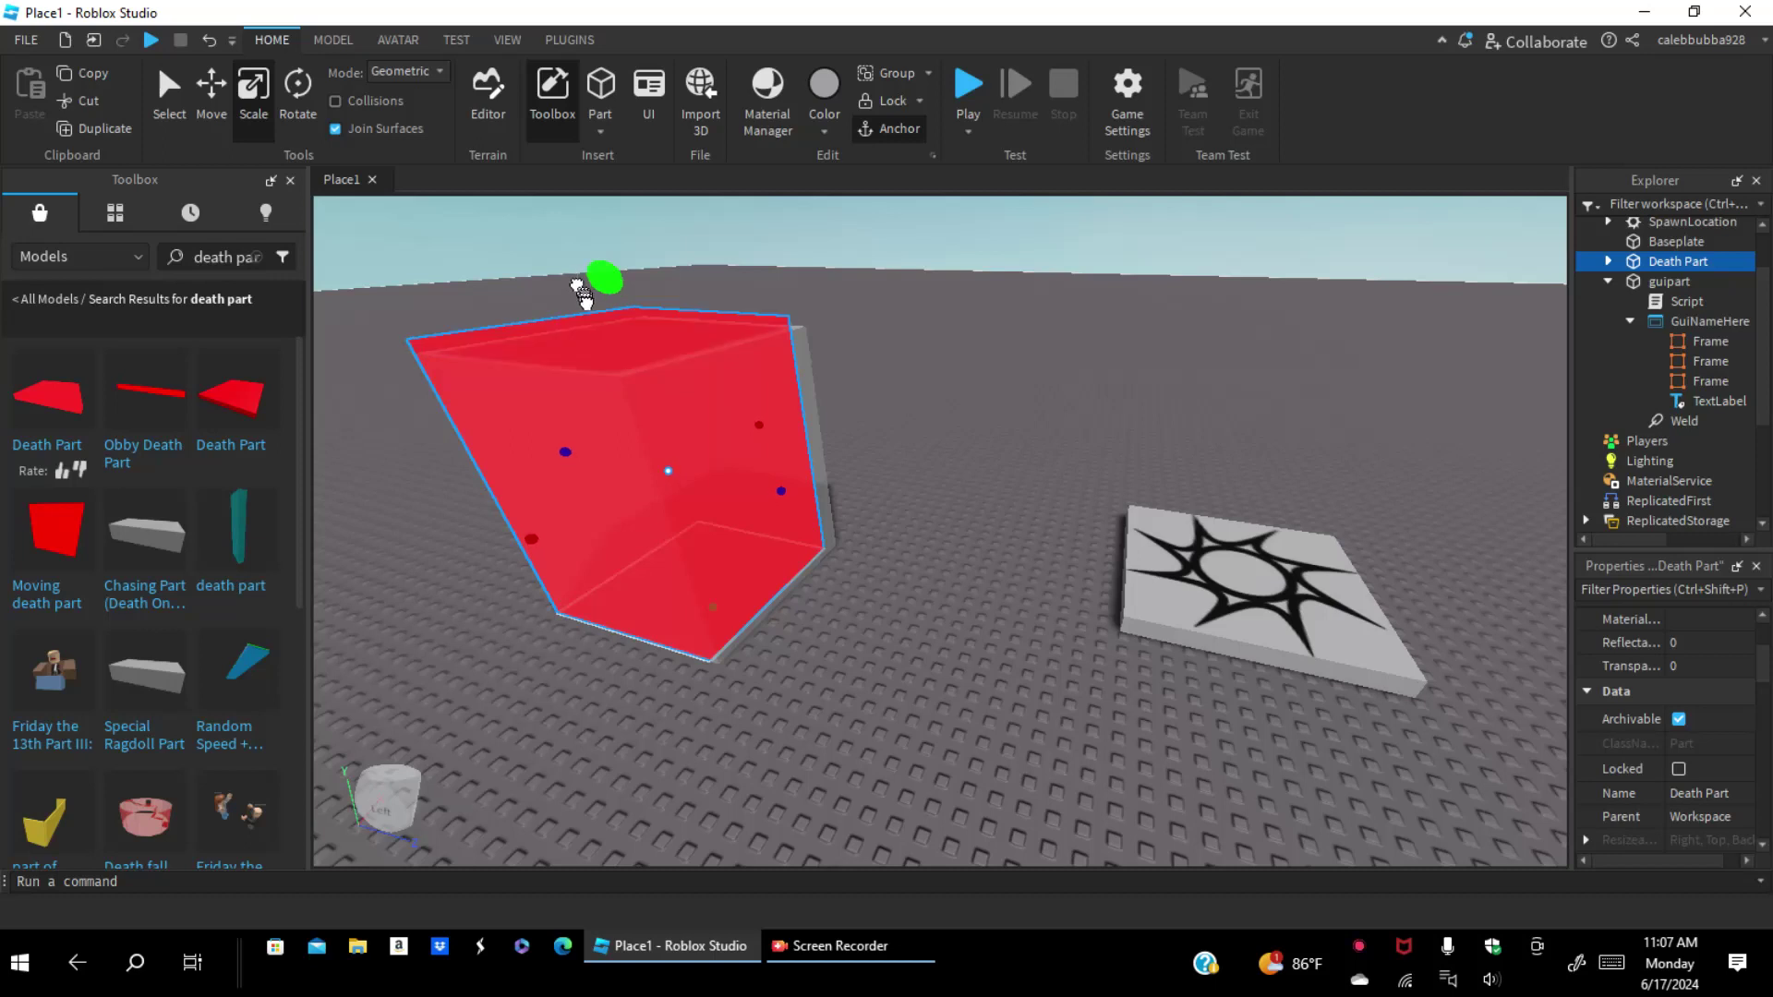
{"action": "right_click_drag", "start_coordinate": [1061, 499], "coordinate": [1080, 484]}
{"action": "key", "text": "d"}
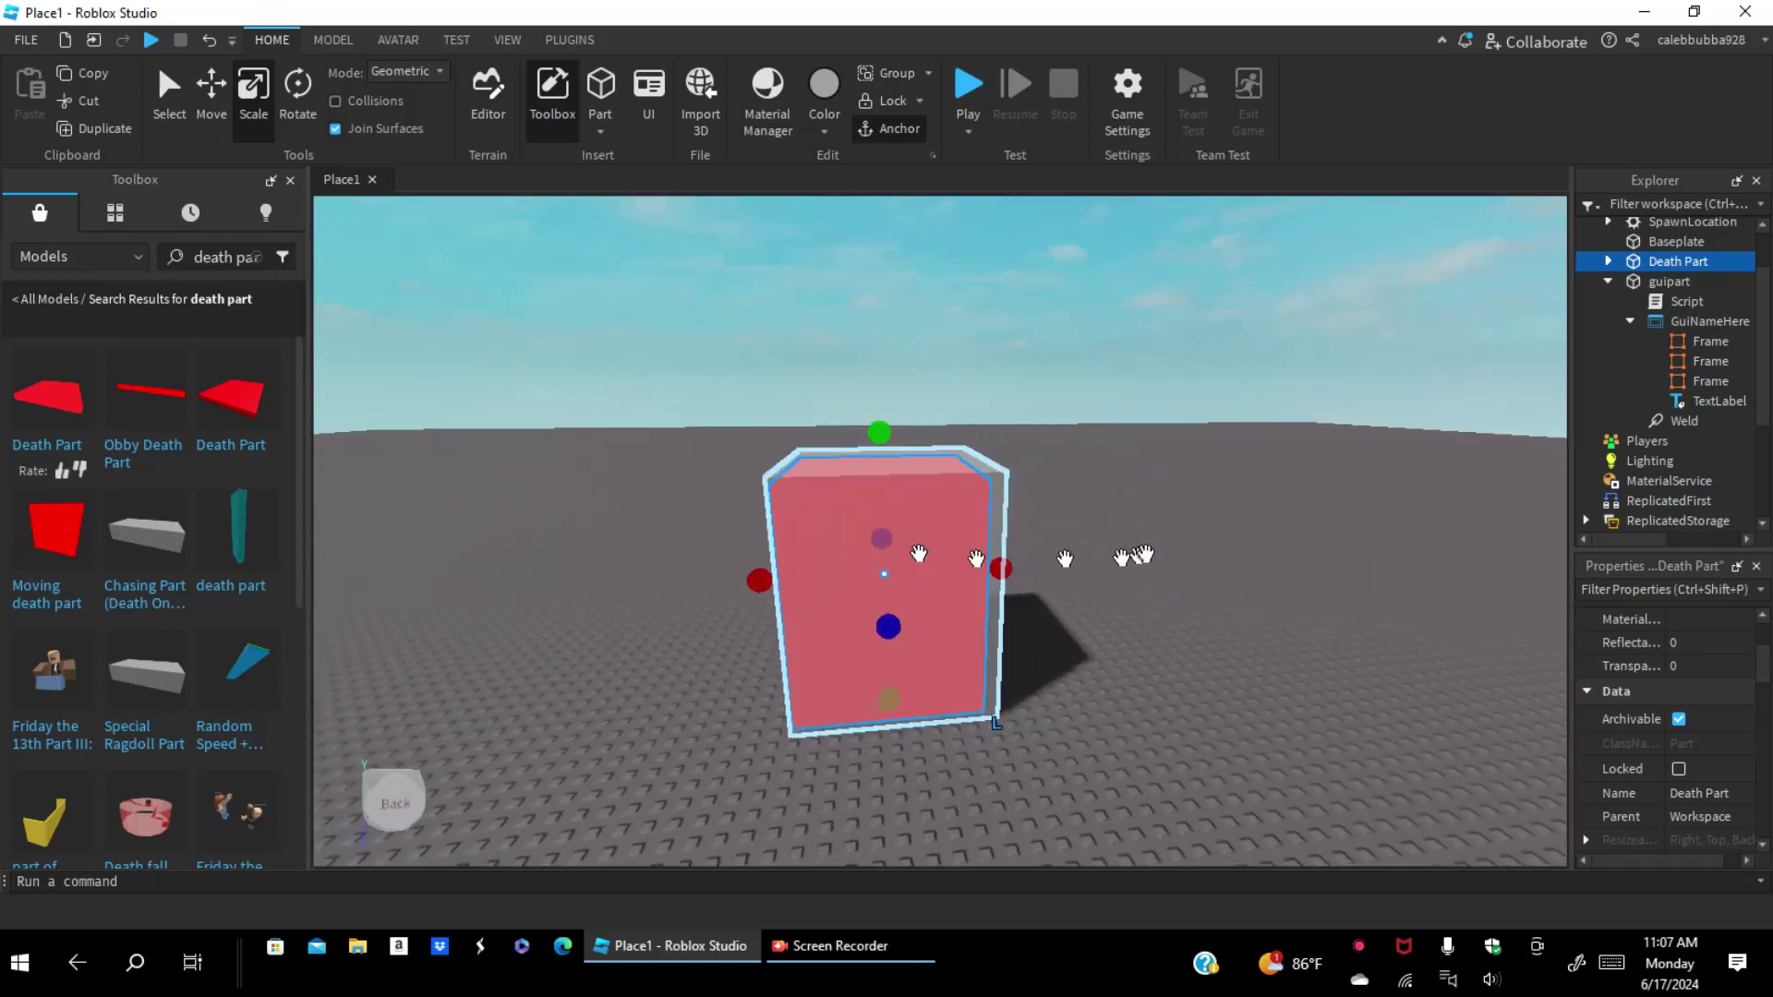
{"action": "left_click", "coordinate": [1161, 552]}
{"action": "right_click_drag", "start_coordinate": [1161, 552], "coordinate": [1568, 555]}
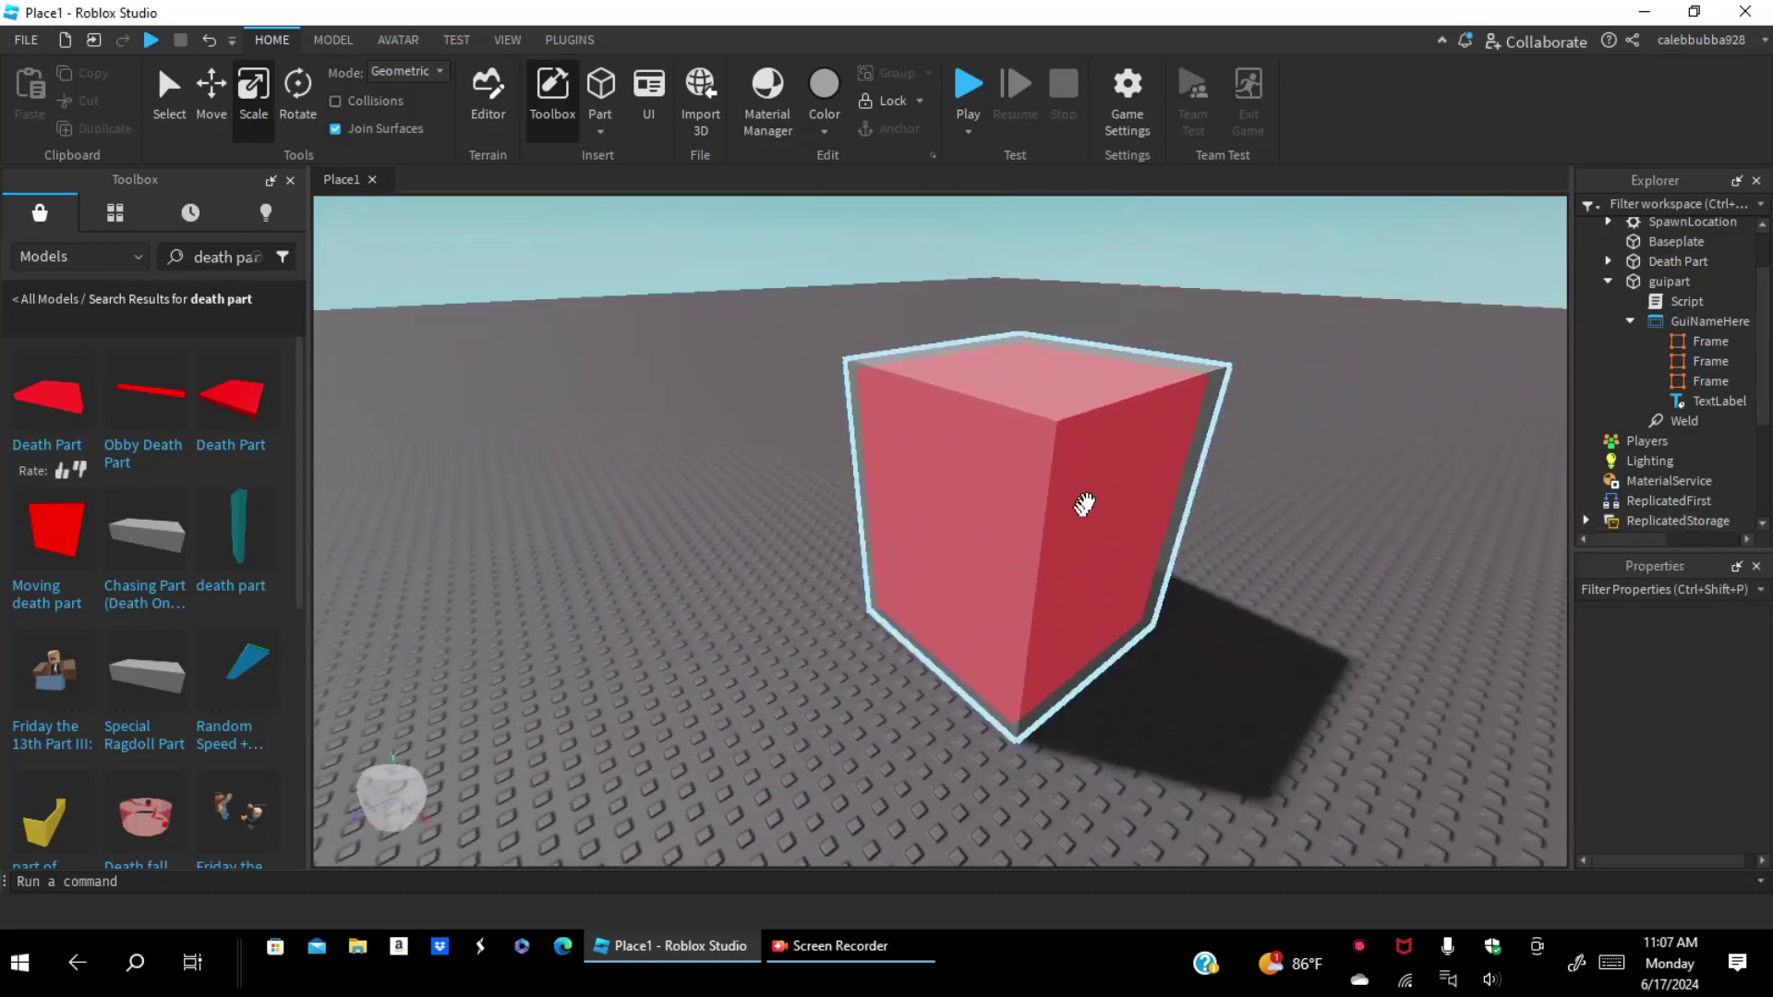
Step: Select guipart and narrow its left and right faces toward the Death Part
{"action": "left_click", "coordinate": [1012, 547]}
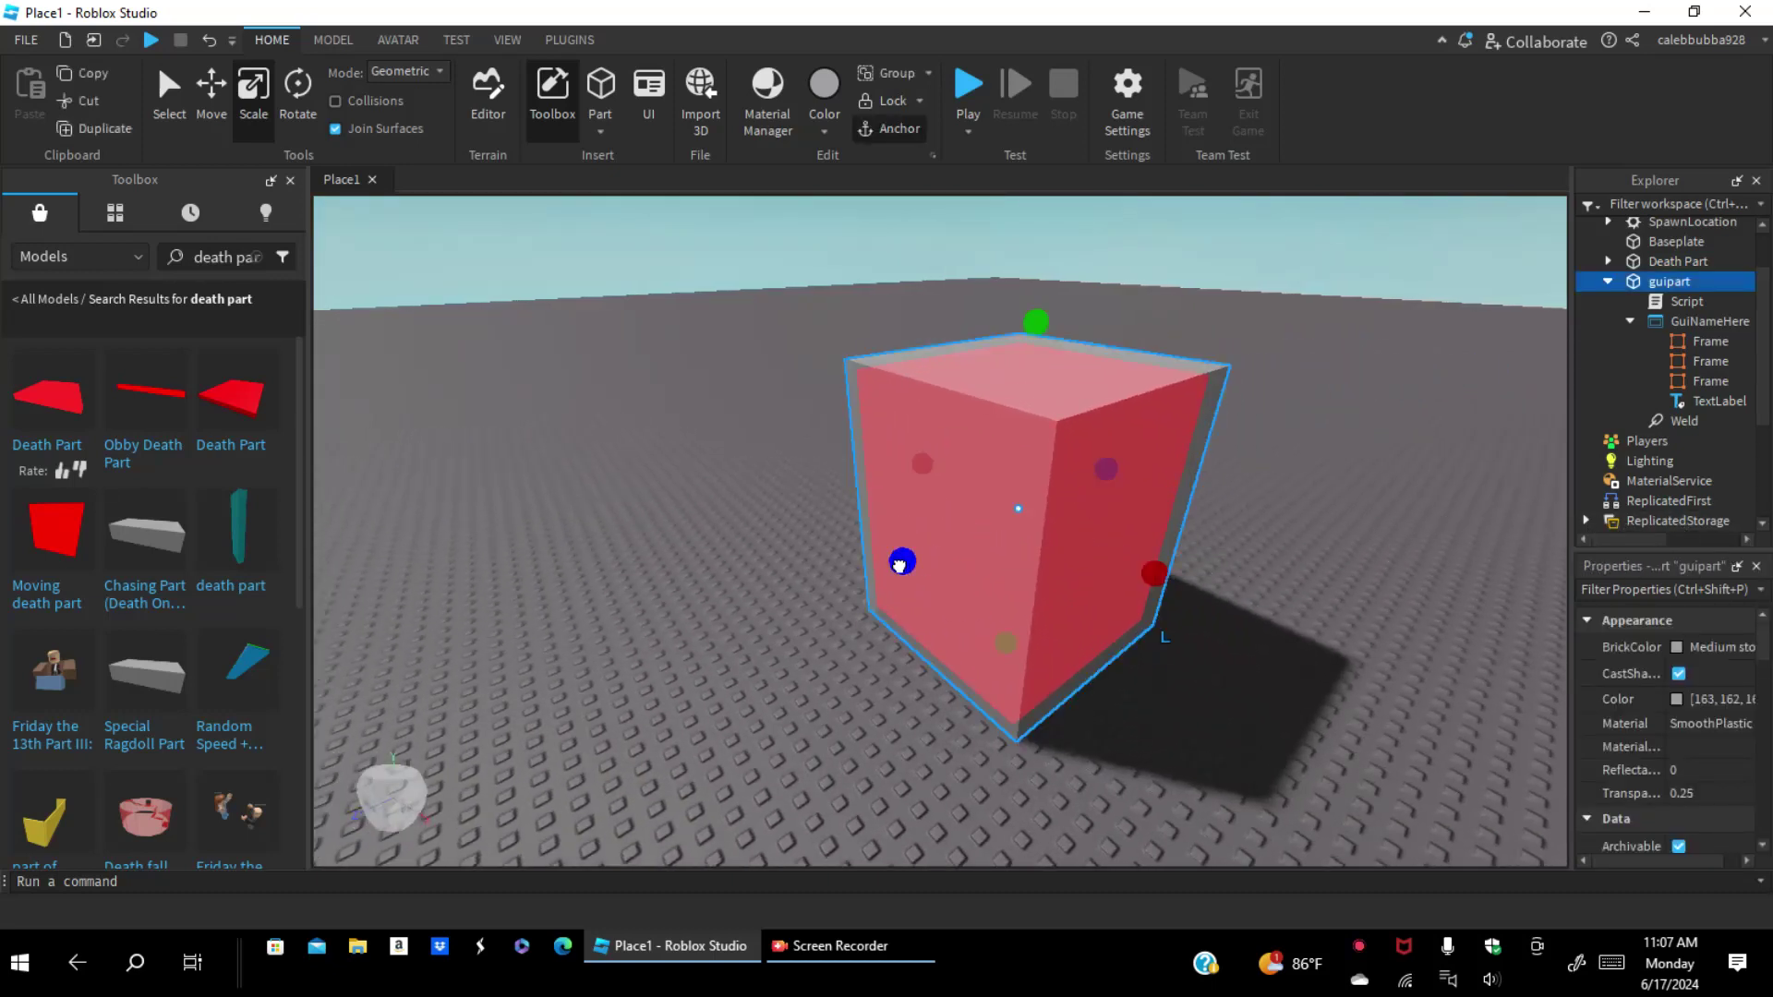
{"action": "left_click_drag", "start_coordinate": [894, 565], "coordinate": [909, 564]}
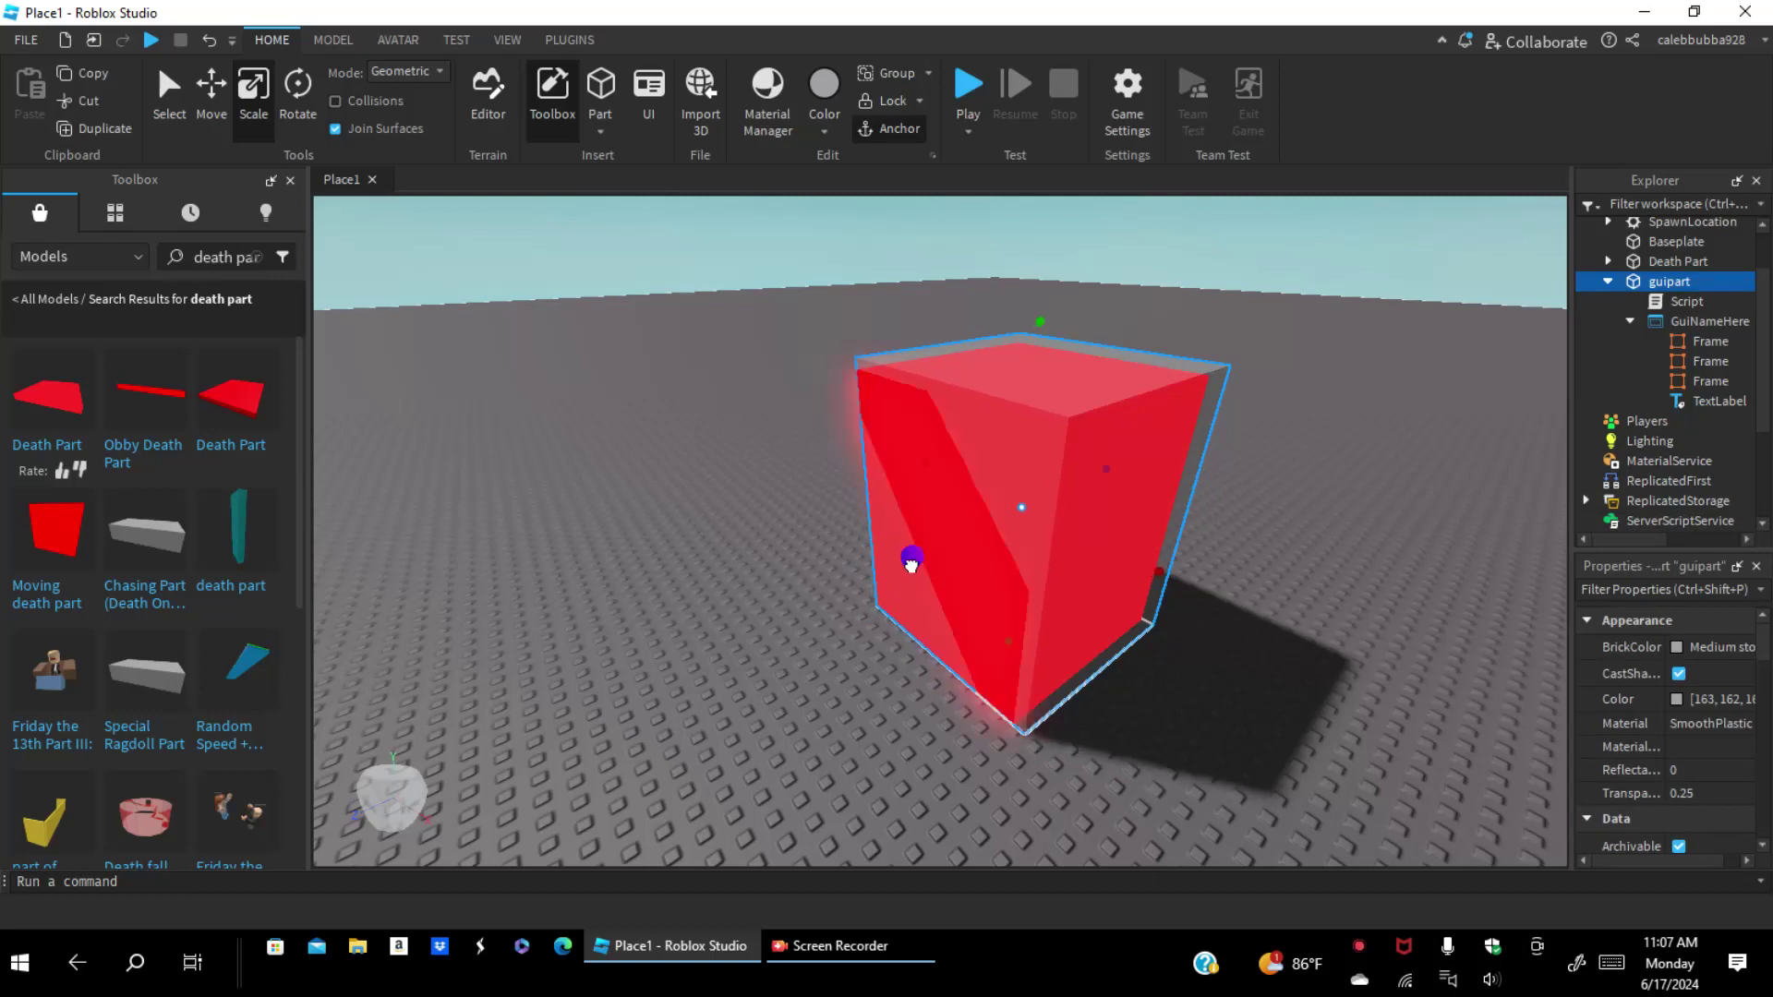
{"action": "left_click_drag", "start_coordinate": [1160, 583], "coordinate": [1151, 586]}
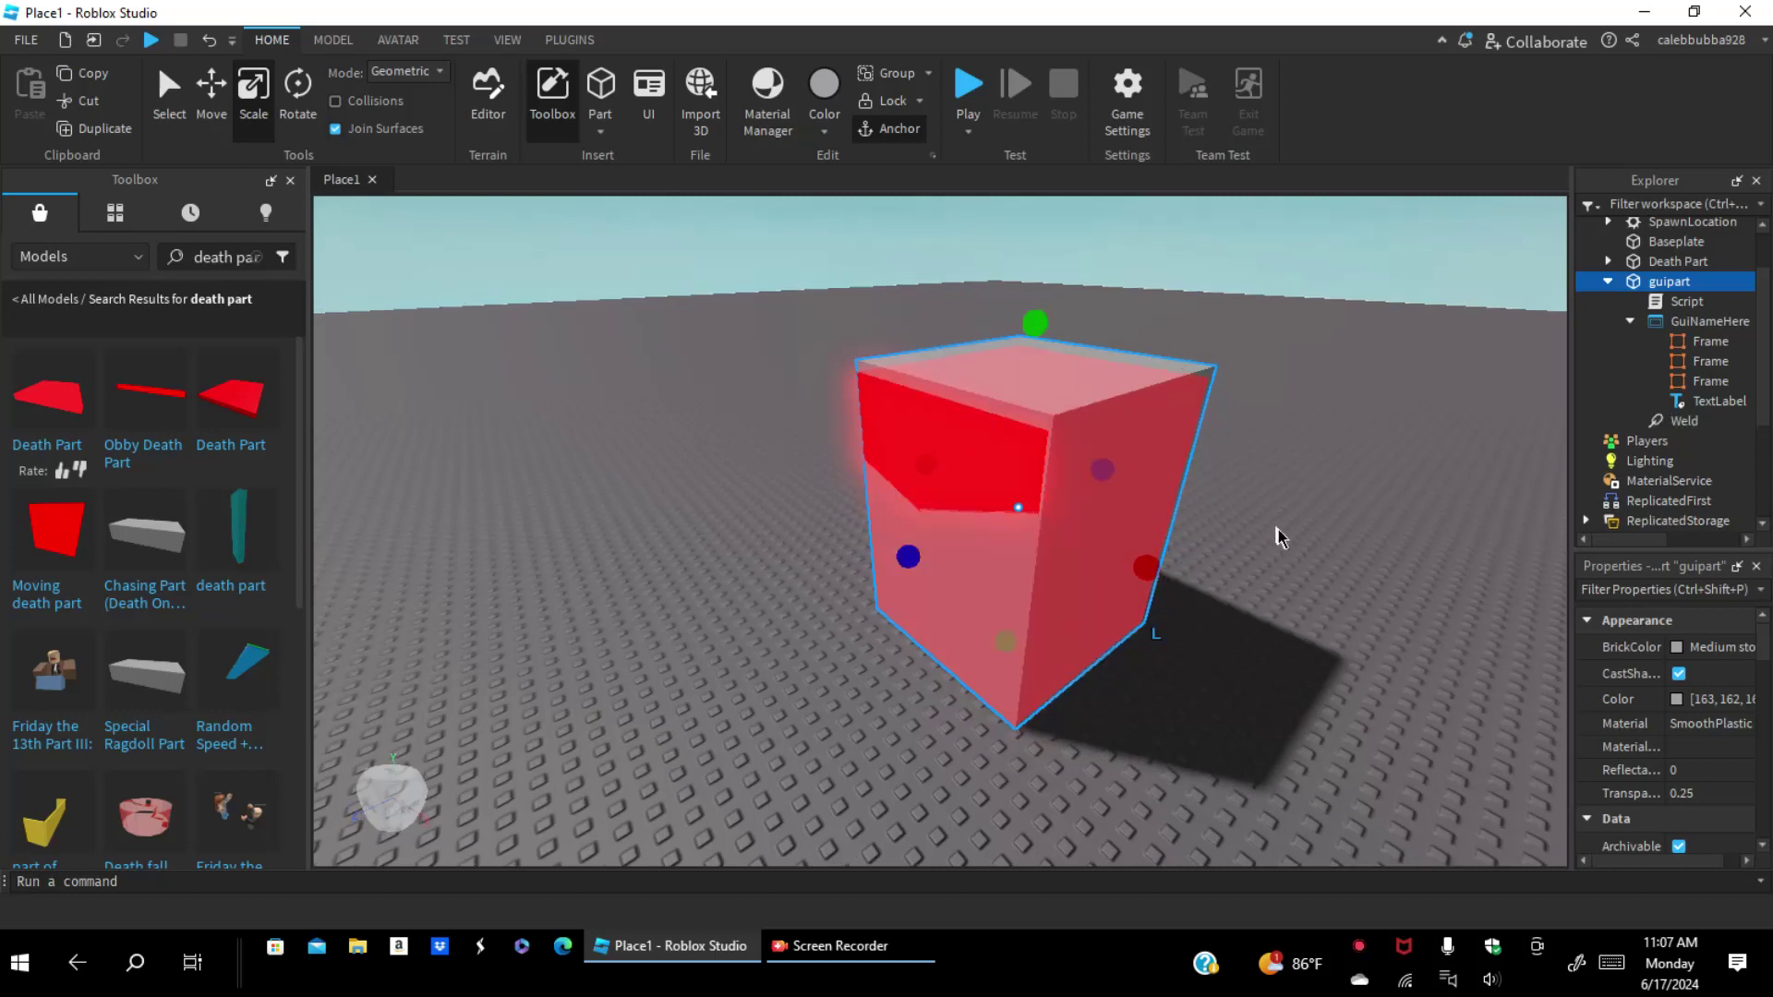
{"action": "right_click_drag", "start_coordinate": [1277, 527], "coordinate": [1279, 534]}
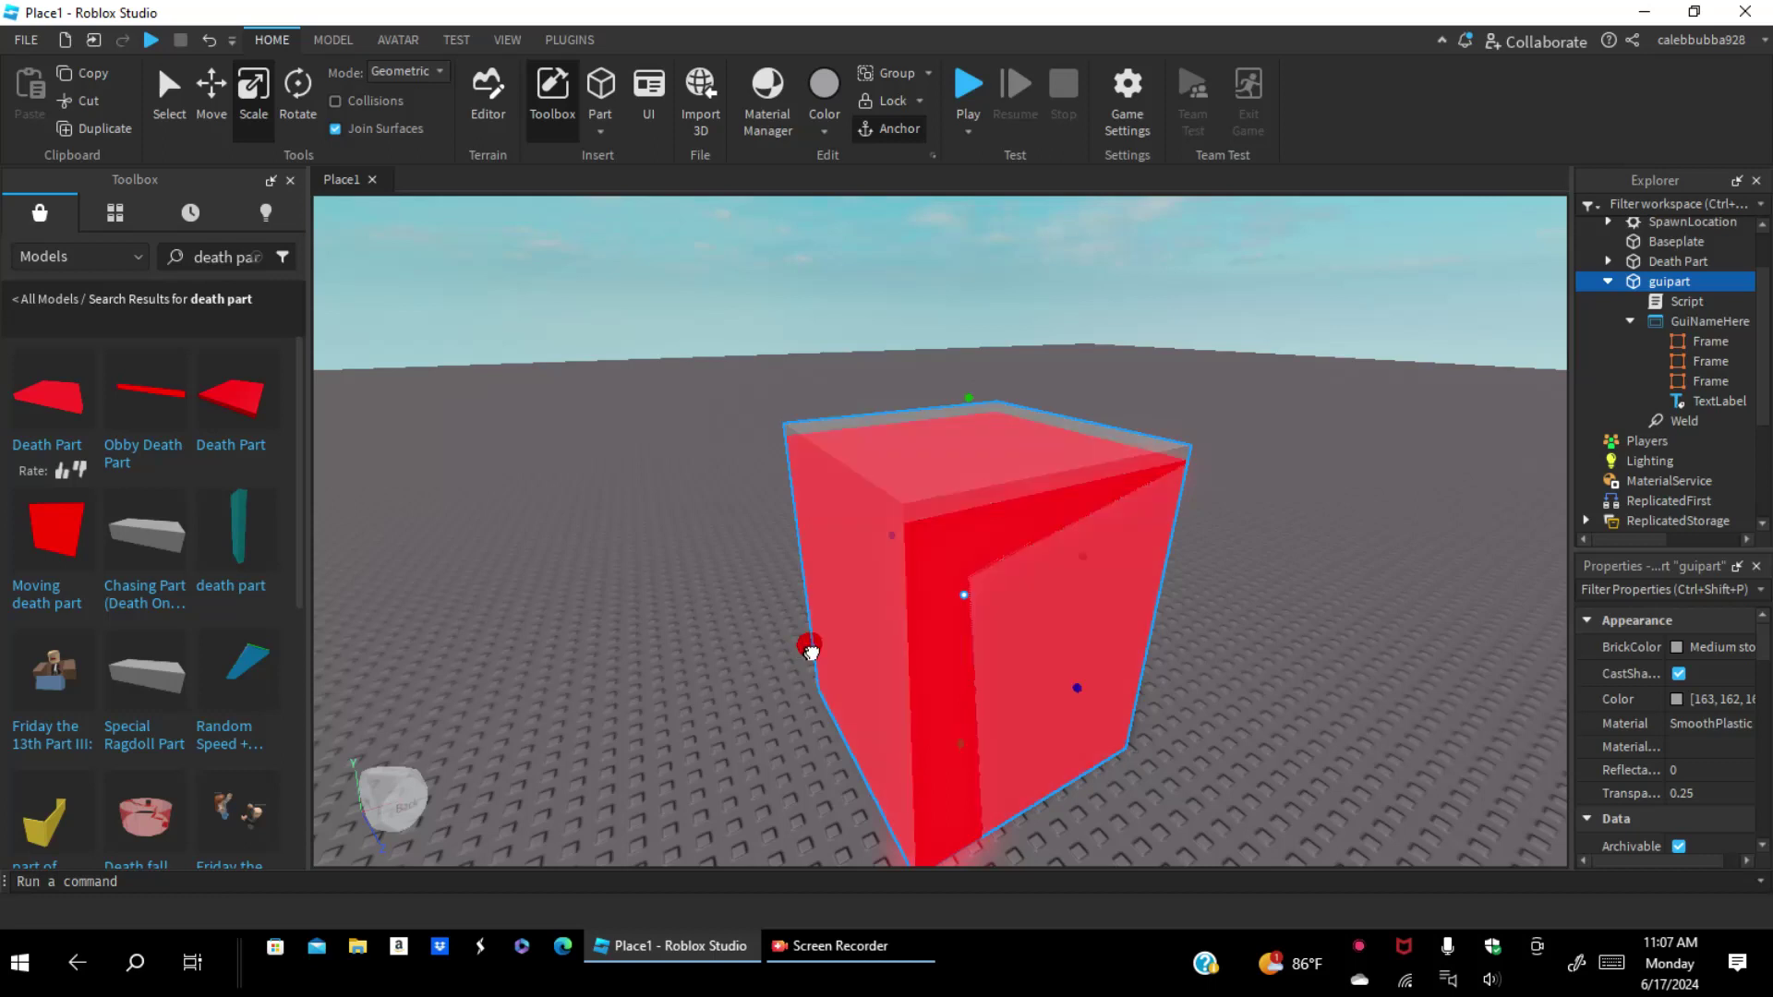
{"action": "right_click_drag", "start_coordinate": [811, 652], "coordinate": [811, 652]}
{"action": "left_click_drag", "start_coordinate": [811, 652], "coordinate": [874, 652]}
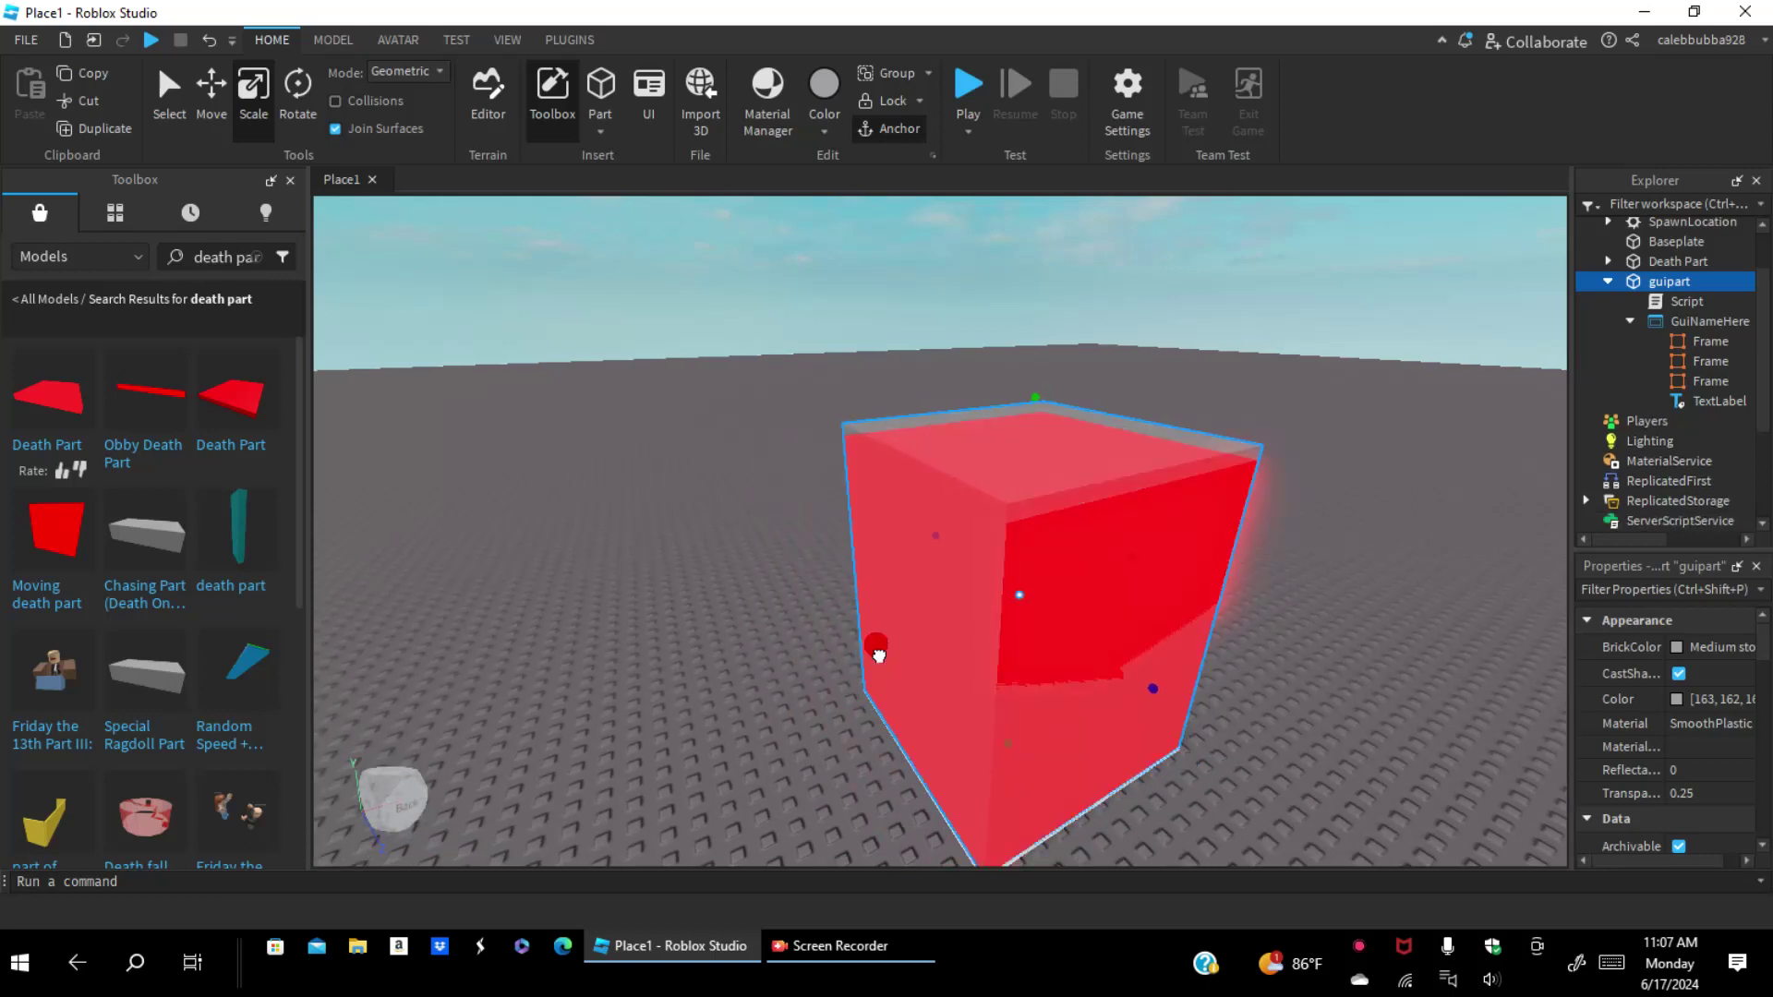
{"action": "mouse_move", "coordinate": [879, 655]}
{"action": "right_mouse_down"}
{"action": "mouse_move", "coordinate": [902, 661]}
{"action": "mouse_move", "coordinate": [878, 653]}
{"action": "mouse_move", "coordinate": [880, 687]}
{"action": "right_mouse_up"}
Step: Frame guipart in view and enlarge it toward the lower right around the Death Part
{"action": "left_click_drag", "start_coordinate": [941, 688], "coordinate": [941, 682]}
{"action": "right_click_drag", "start_coordinate": [941, 682], "coordinate": [961, 697]}
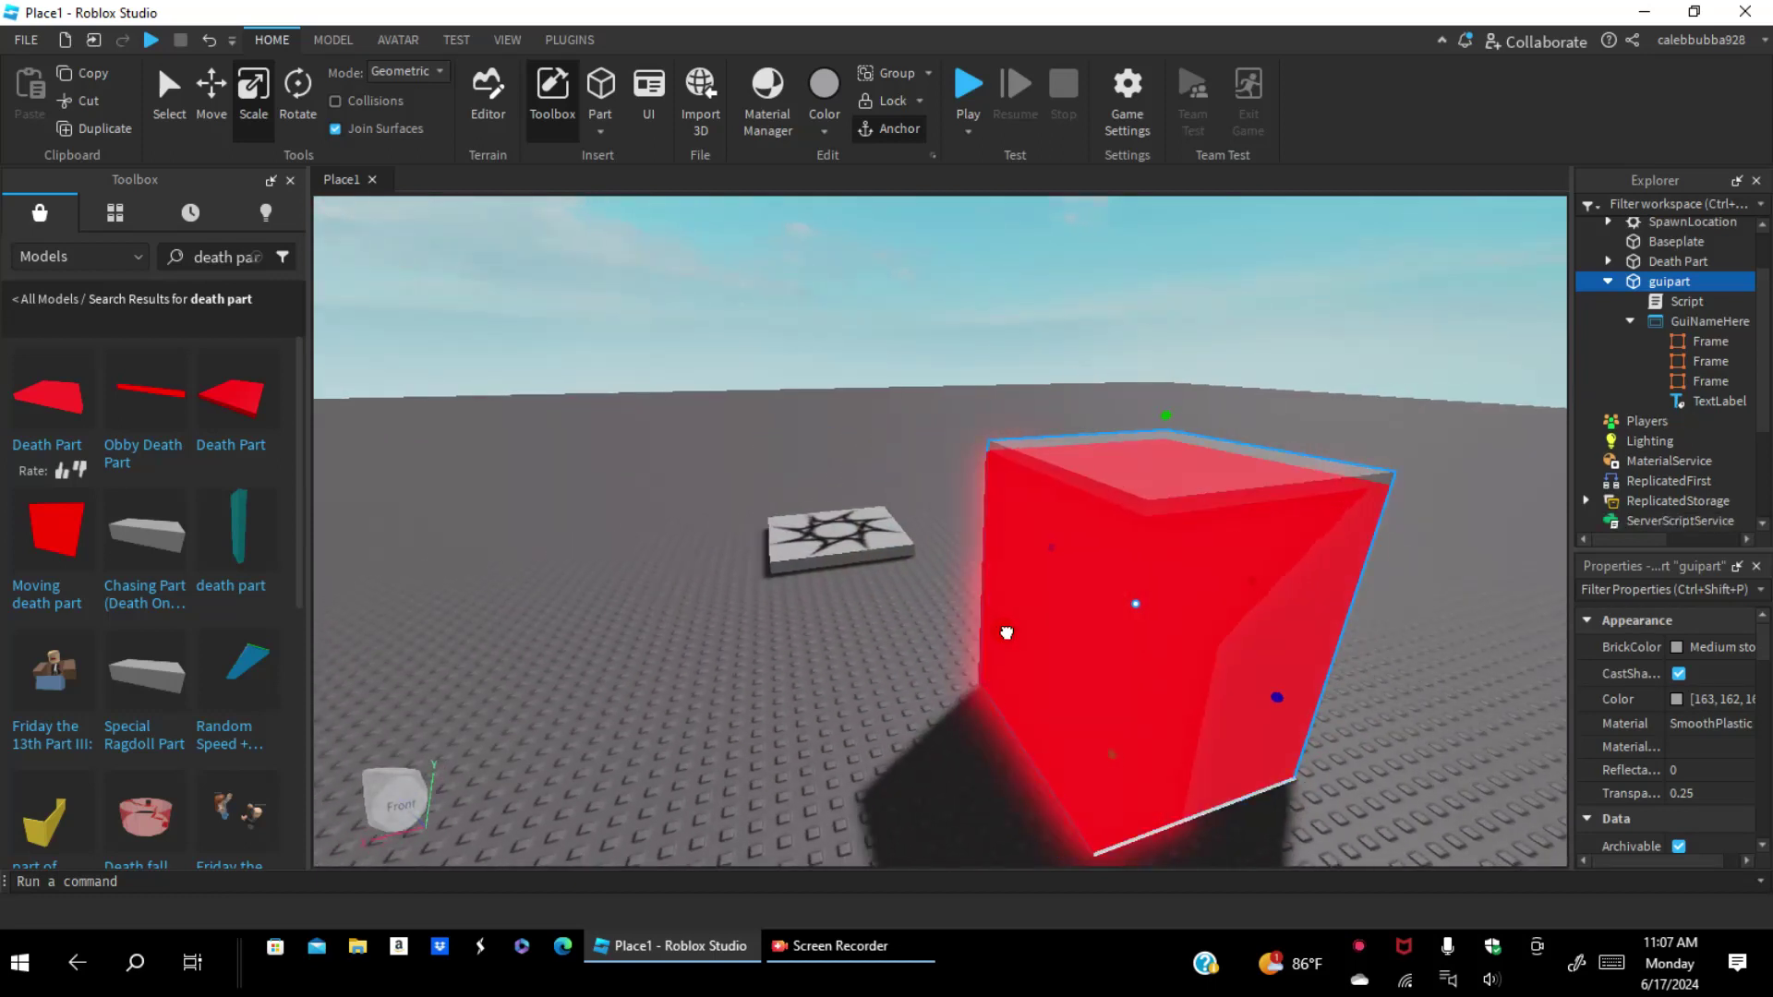
{"action": "right_click_drag", "start_coordinate": [979, 663], "coordinate": [997, 633]}
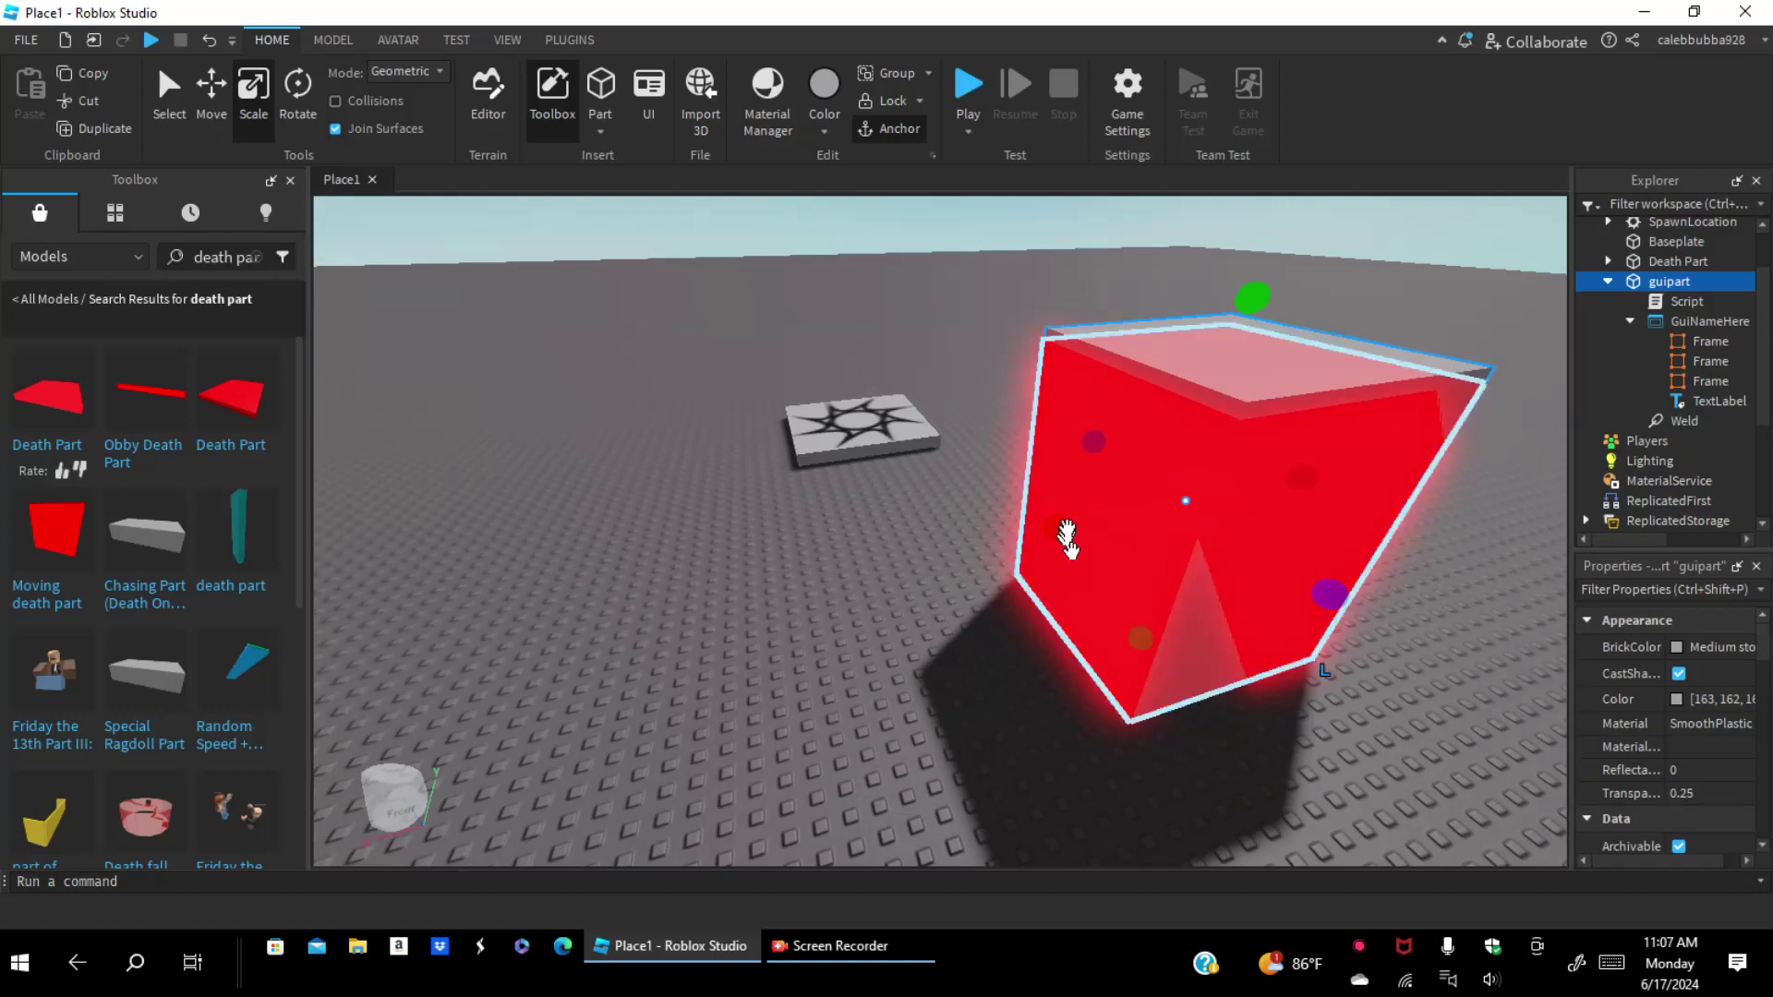
{"action": "key", "text": "f"}
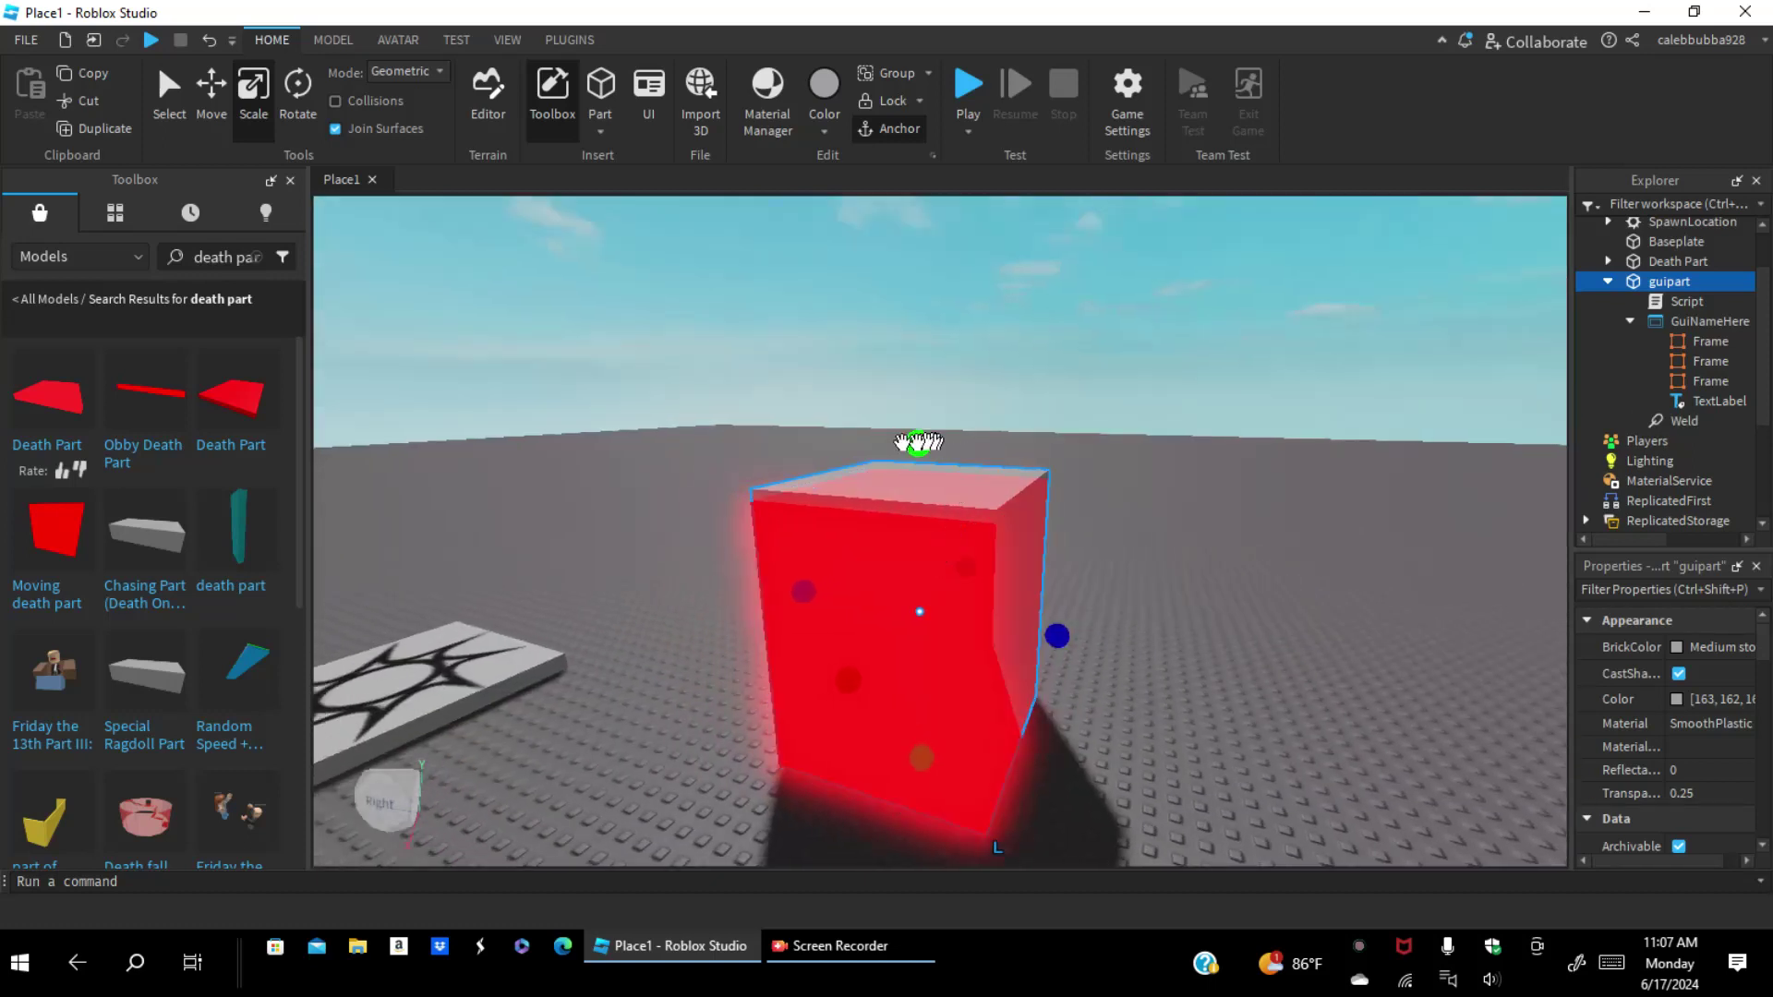
{"action": "left_click_drag", "start_coordinate": [924, 443], "coordinate": [923, 443]}
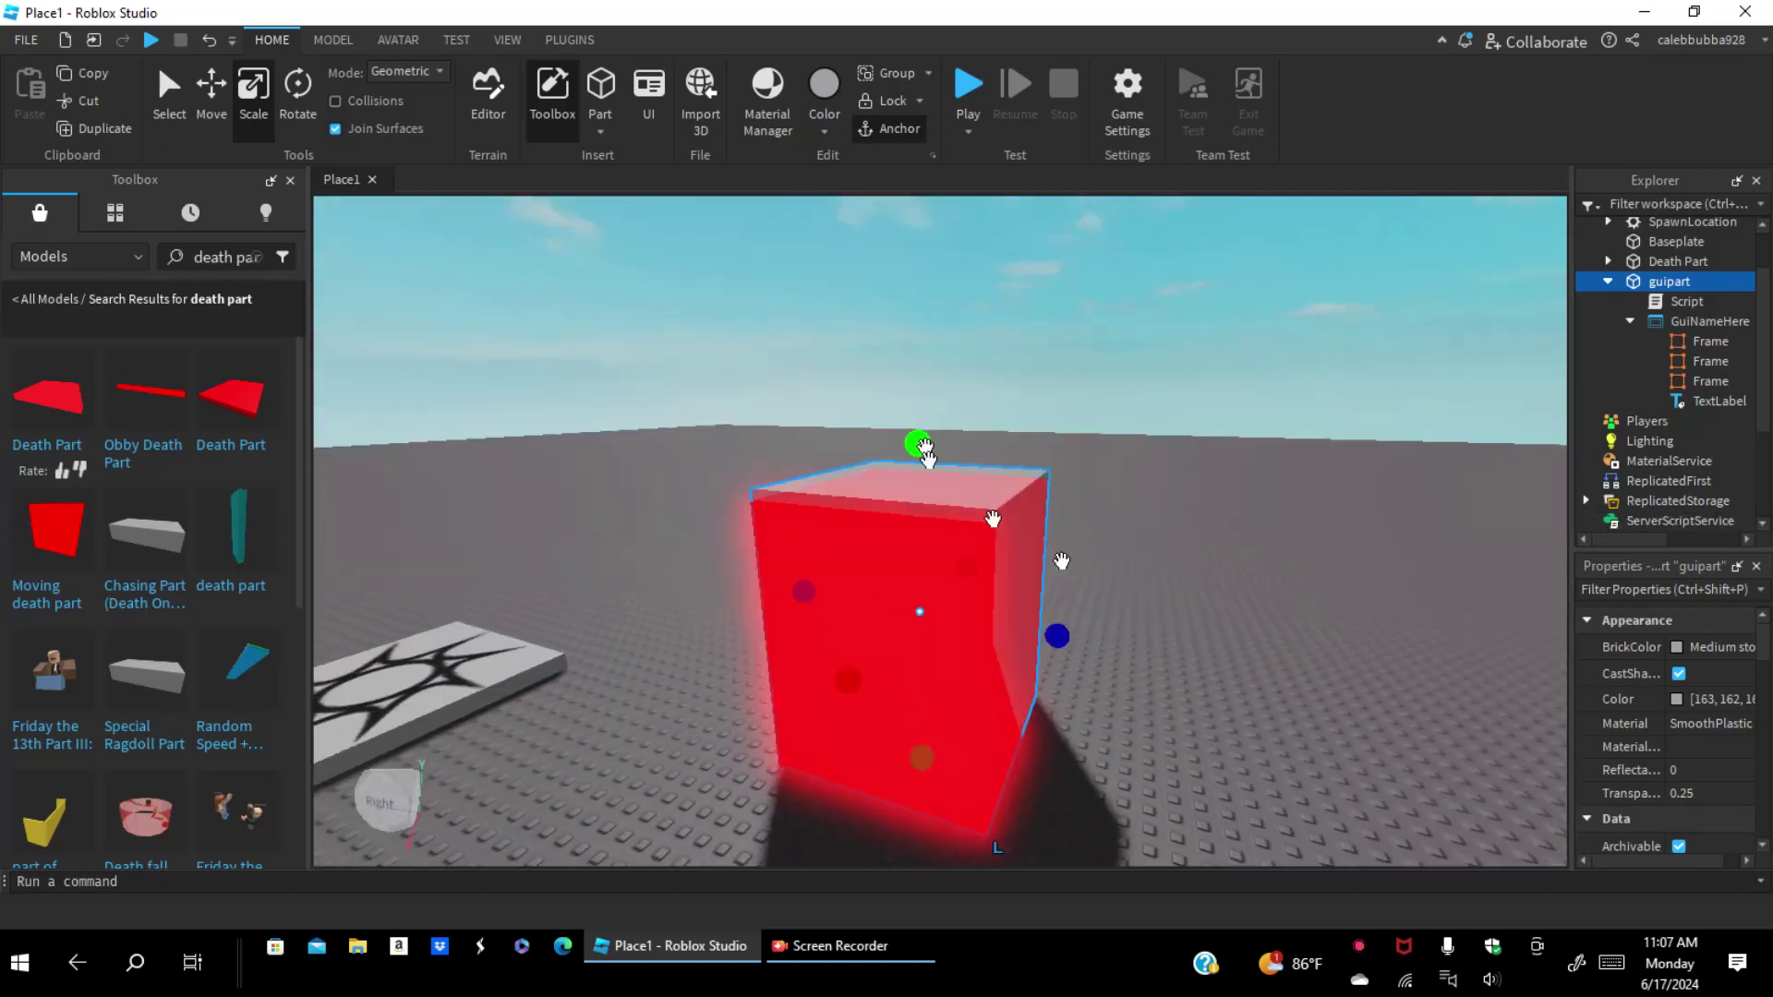
{"action": "right_click_drag", "start_coordinate": [1106, 606], "coordinate": [1111, 610]}
{"action": "middle_click_drag", "start_coordinate": [1111, 610], "coordinate": [1320, 578]}
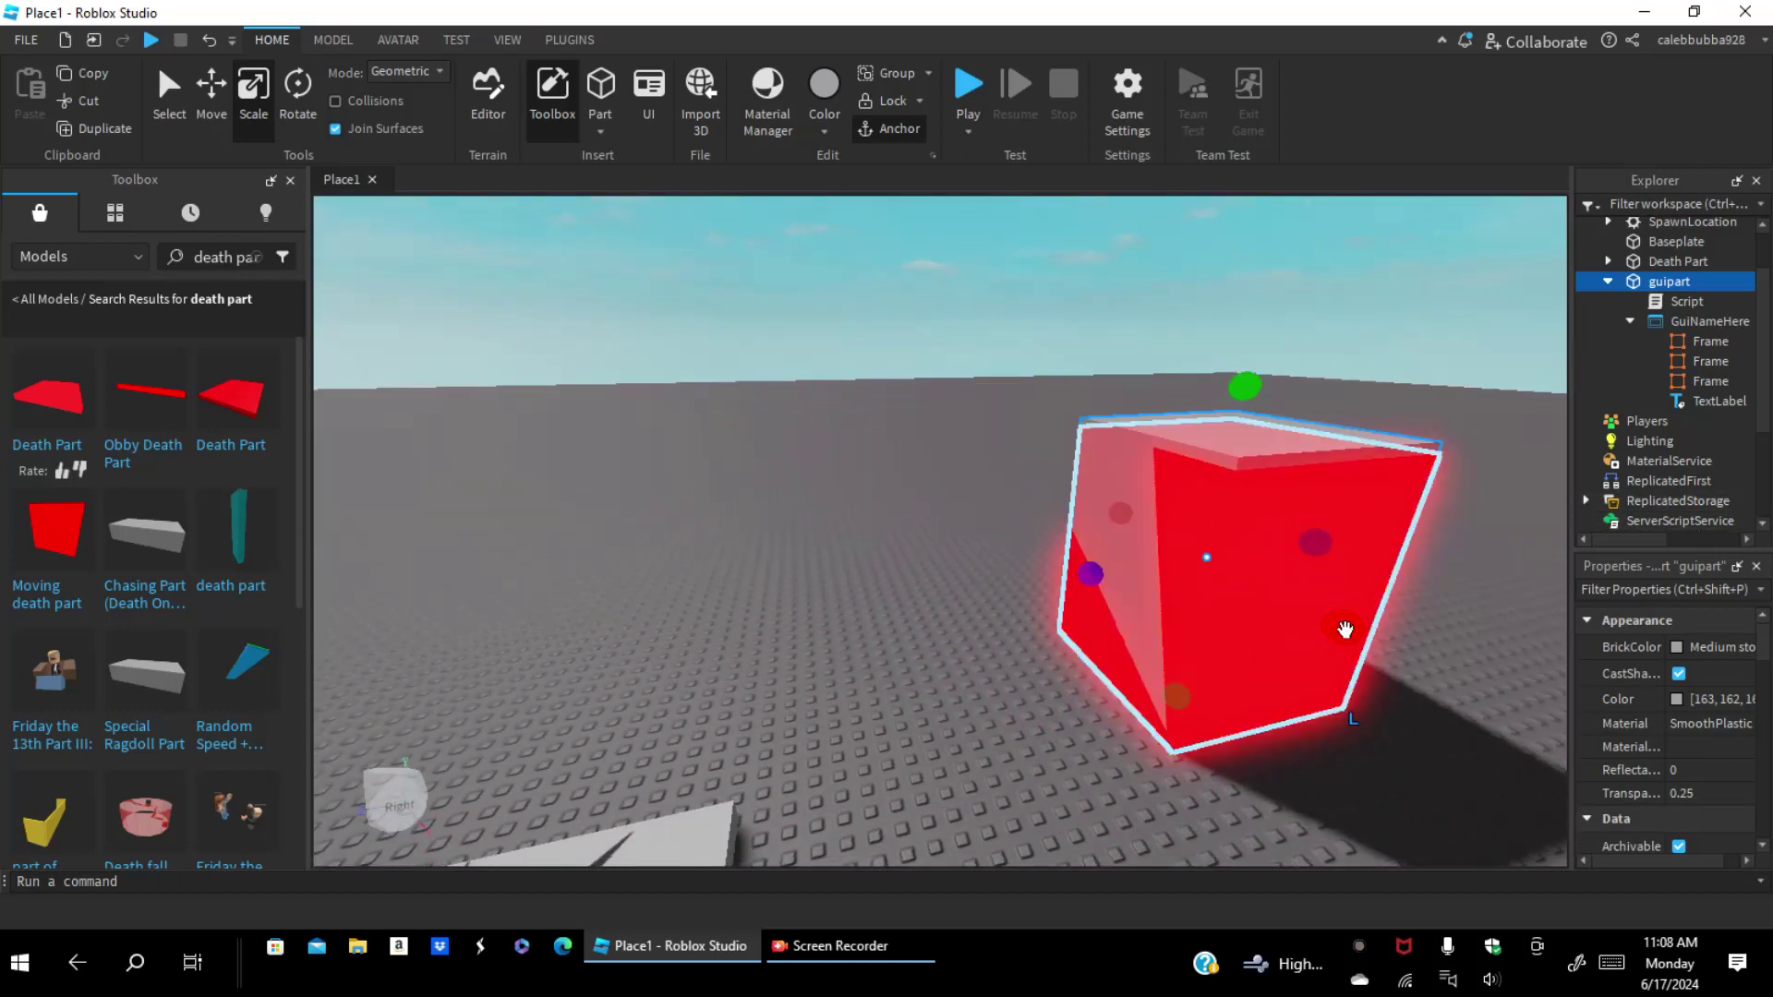
{"action": "left_click_drag", "start_coordinate": [1345, 624], "coordinate": [1356, 645]}
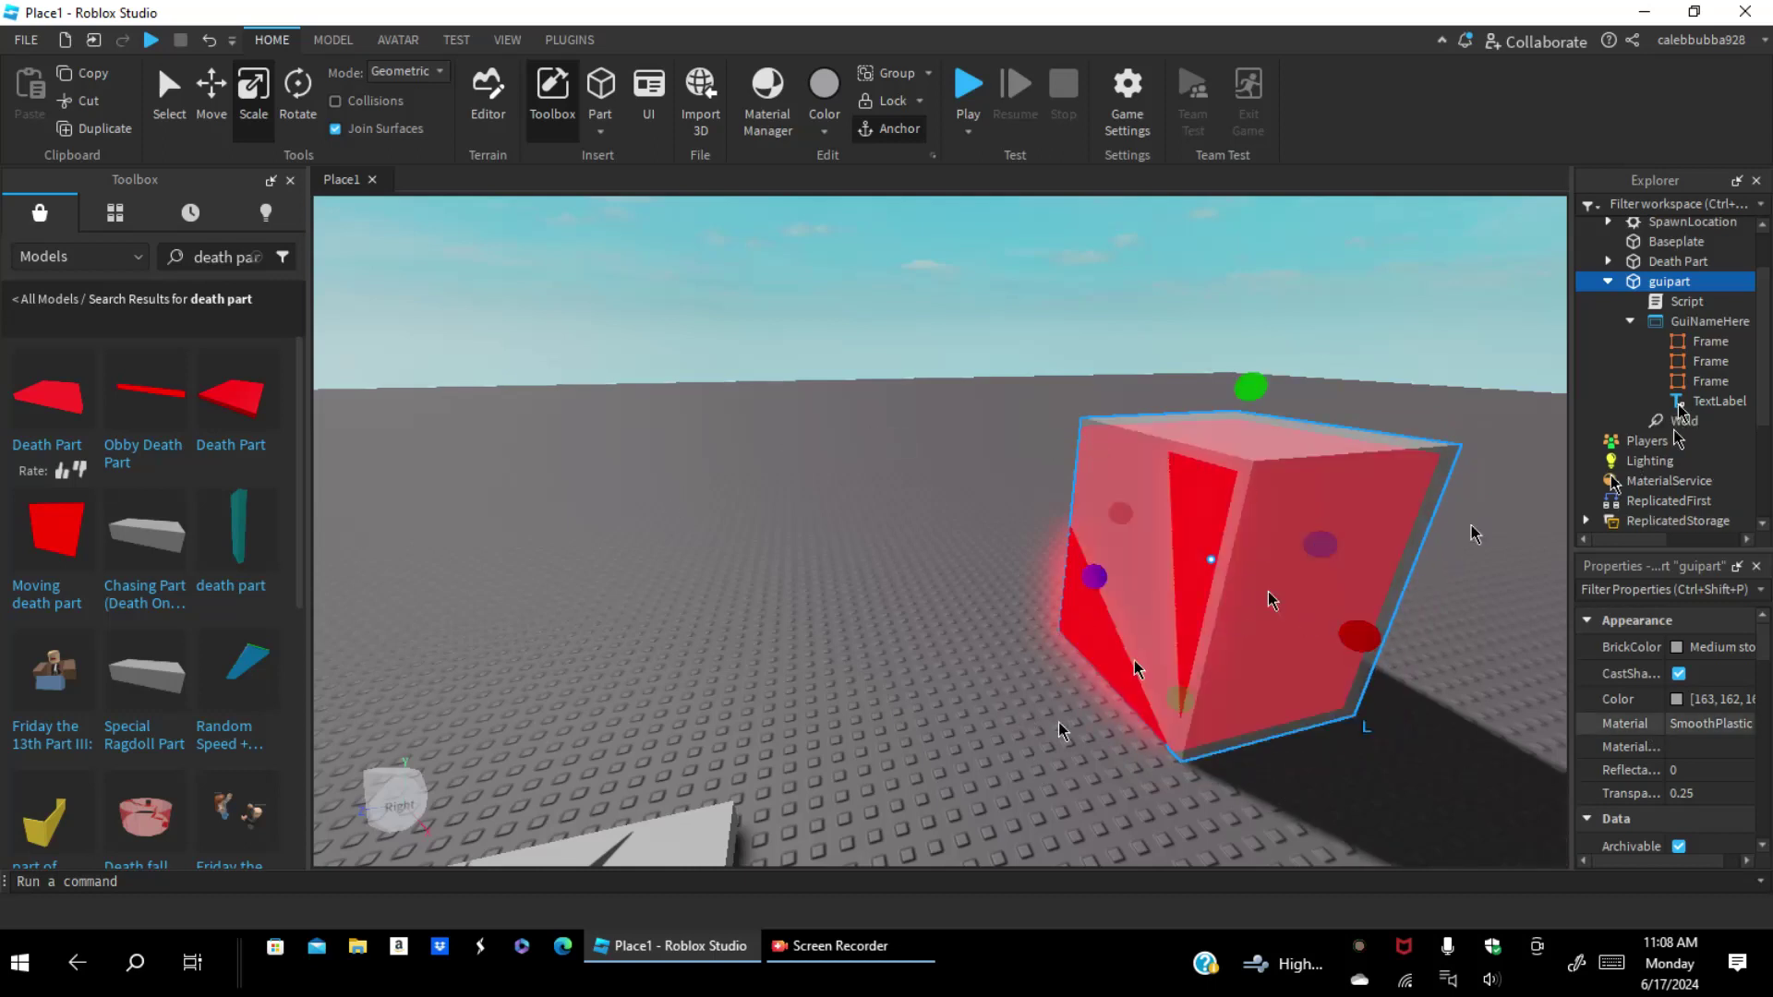
Step: Deselect guipart by clicking empty space in the viewport
{"action": "left_click", "coordinate": [1016, 407]}
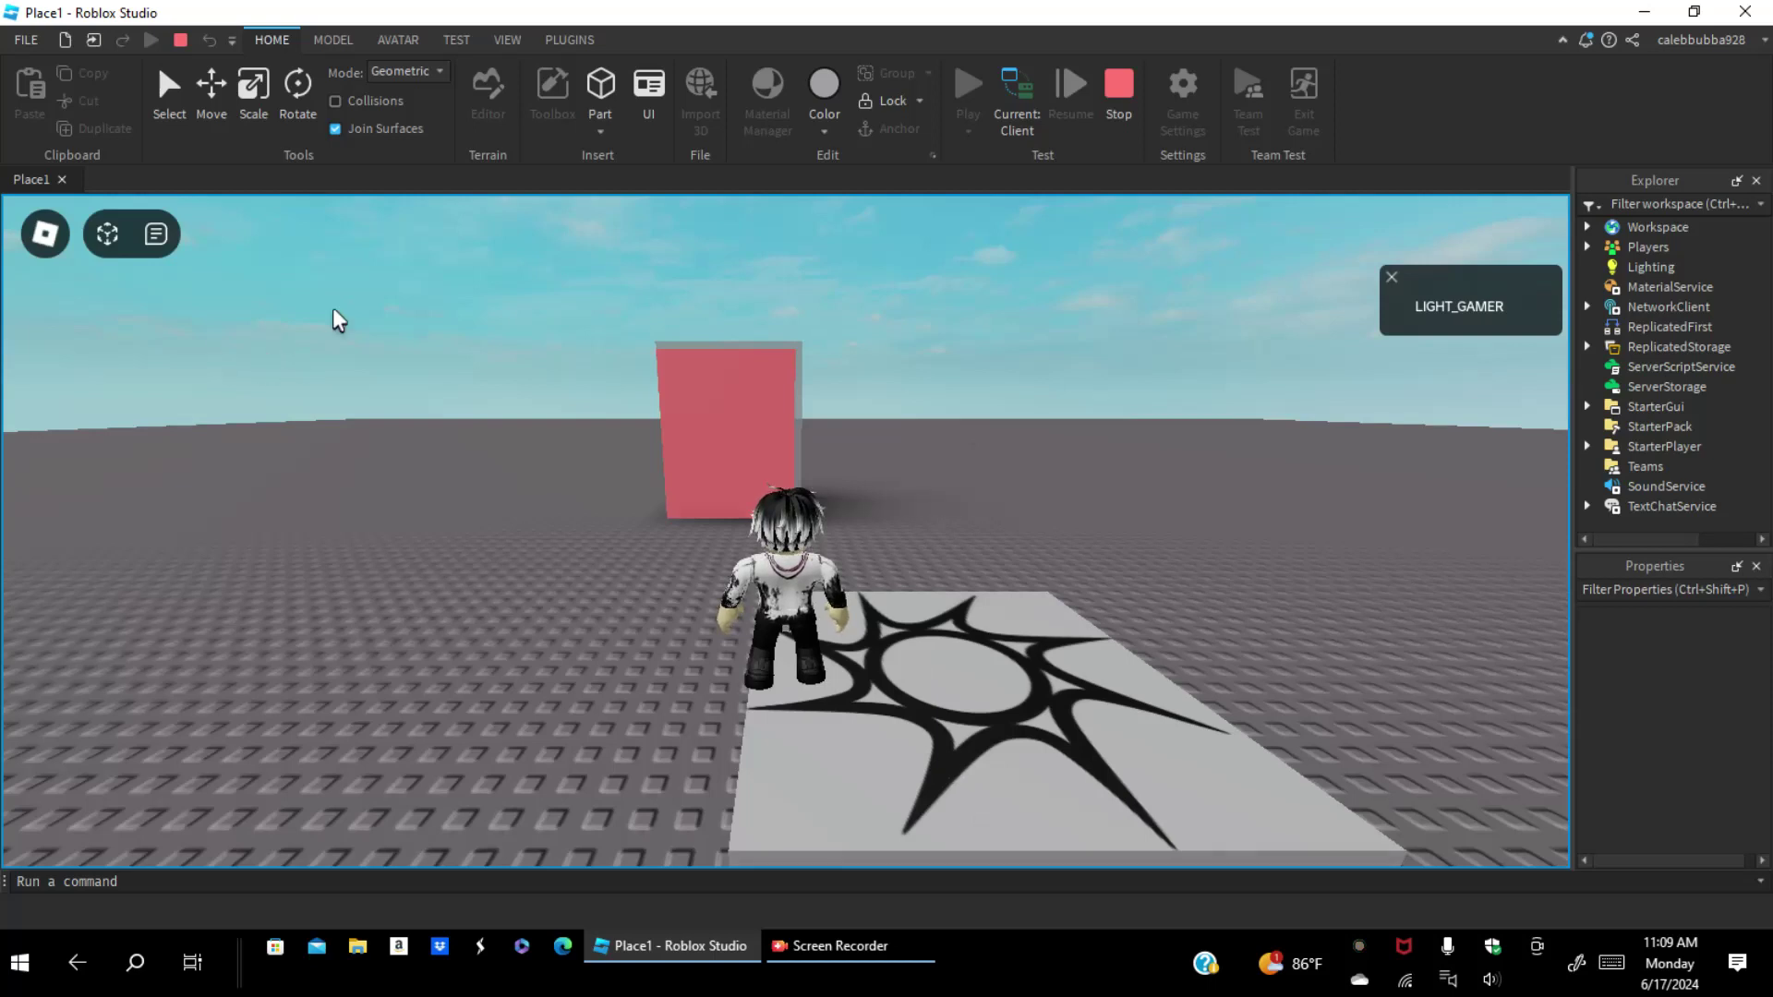
Step: Walk the avatar forward into the red block to trigger the 'boring ending' screen
{"action": "right_click_drag", "start_coordinate": [796, 534], "coordinate": [795, 528]}
{"action": "key", "text": "w"}
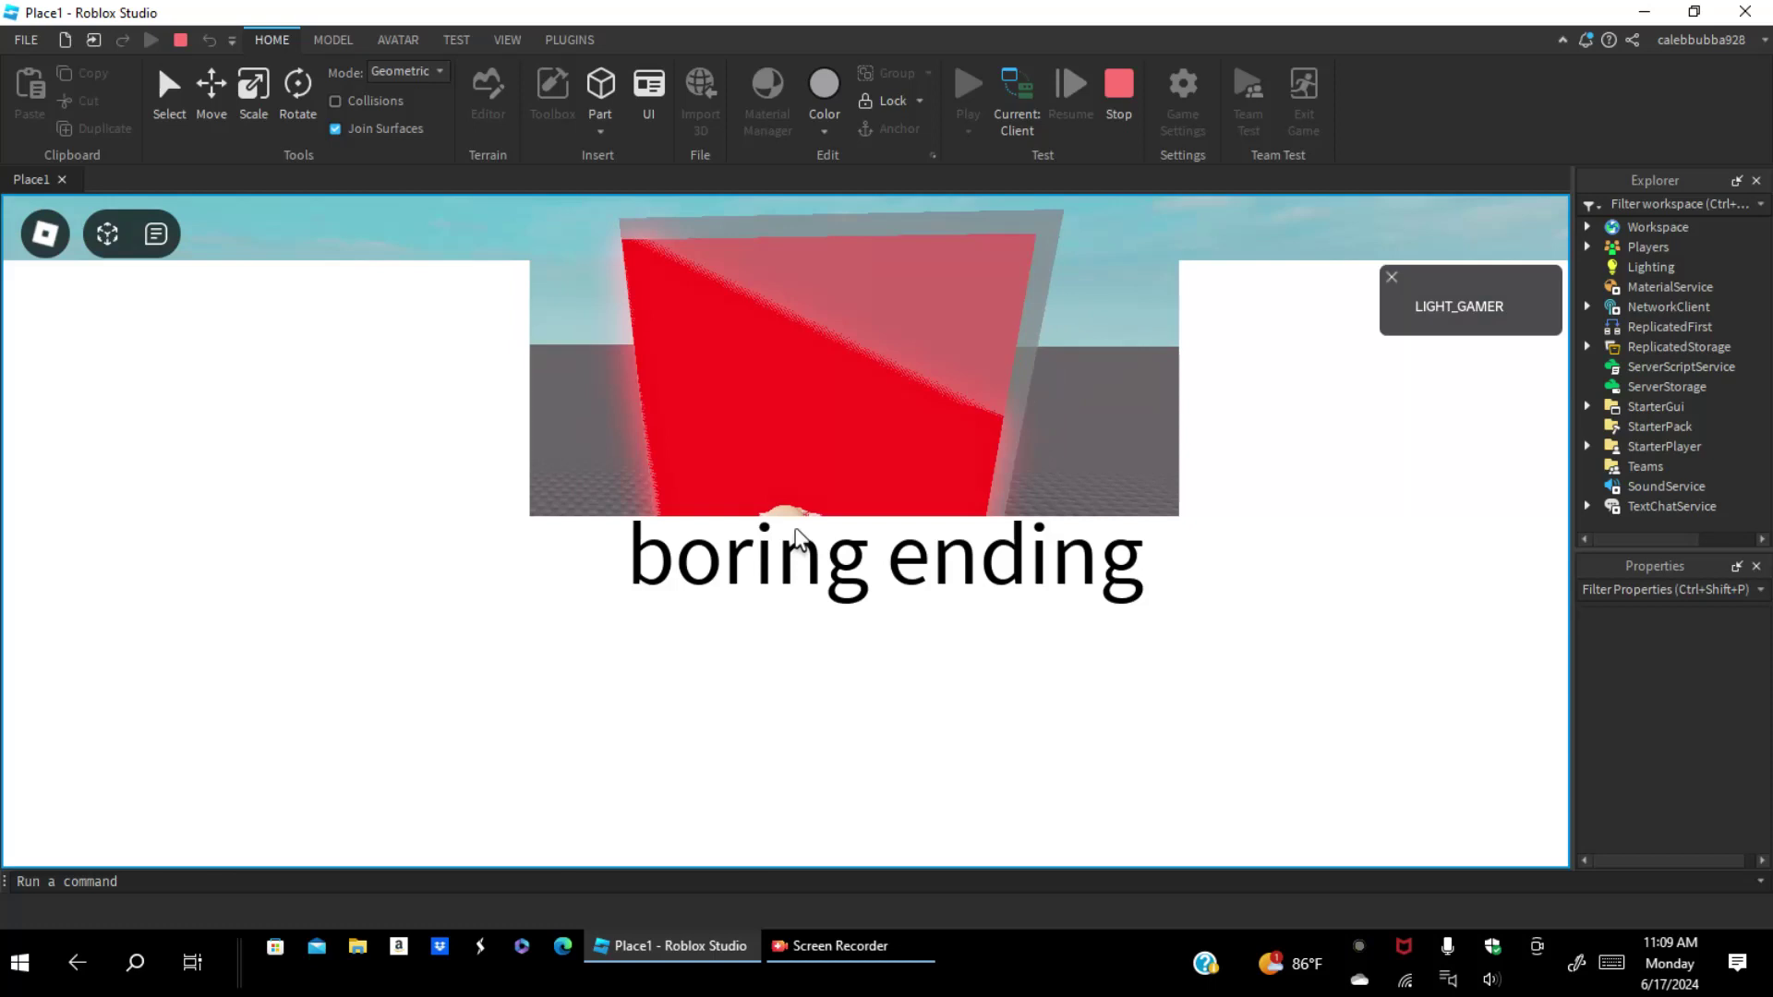
{"action": "right_click_drag", "start_coordinate": [796, 538], "coordinate": [924, 586]}
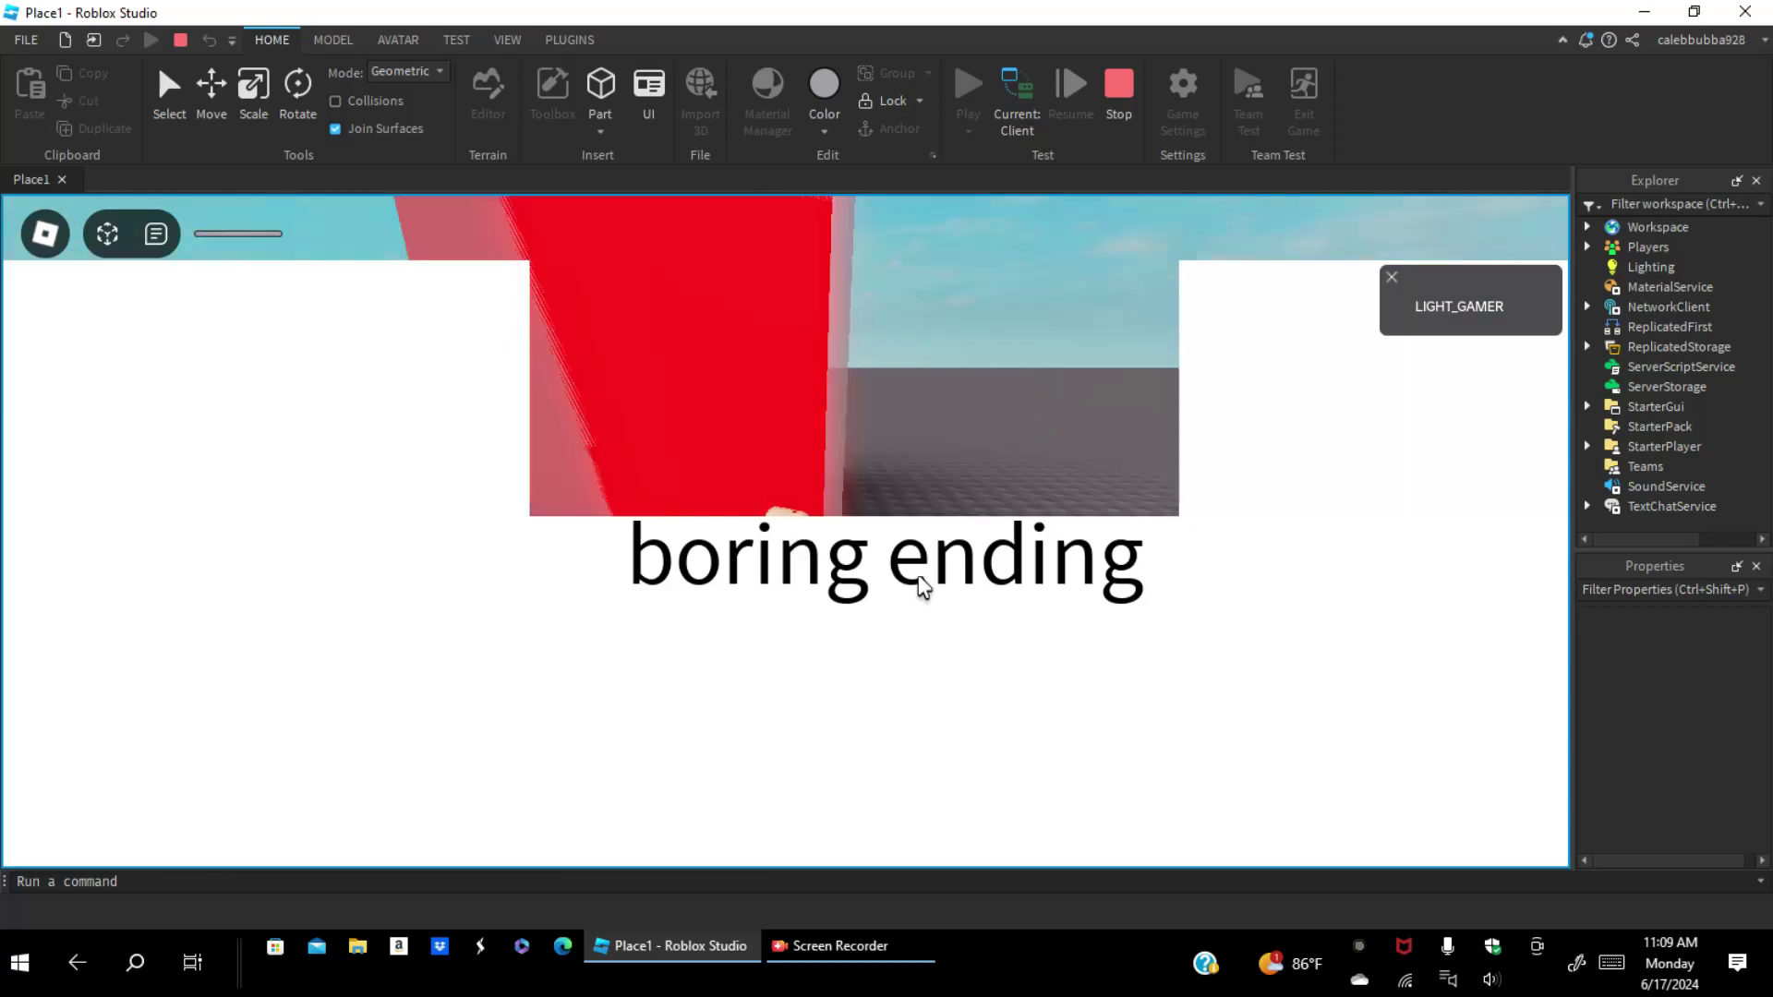